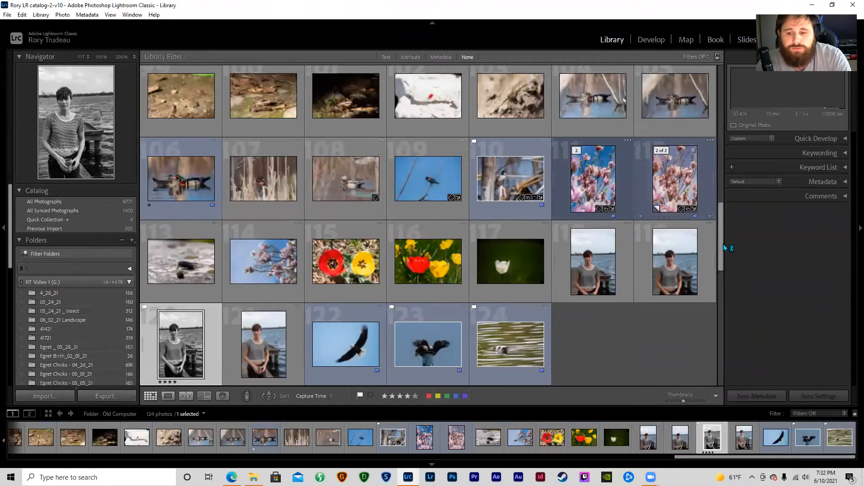
# Browse the photos of the Old Computer folder and show all synced photographs of the catalog.
pyautogui.scroll(5, 723, 248)
pyautogui.scroll(8, 706, 119)
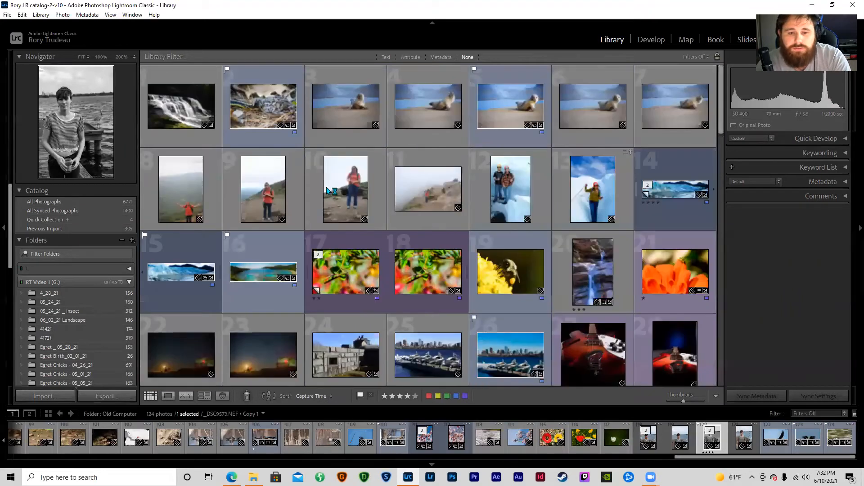
pyautogui.scroll(-3, 721, 110)
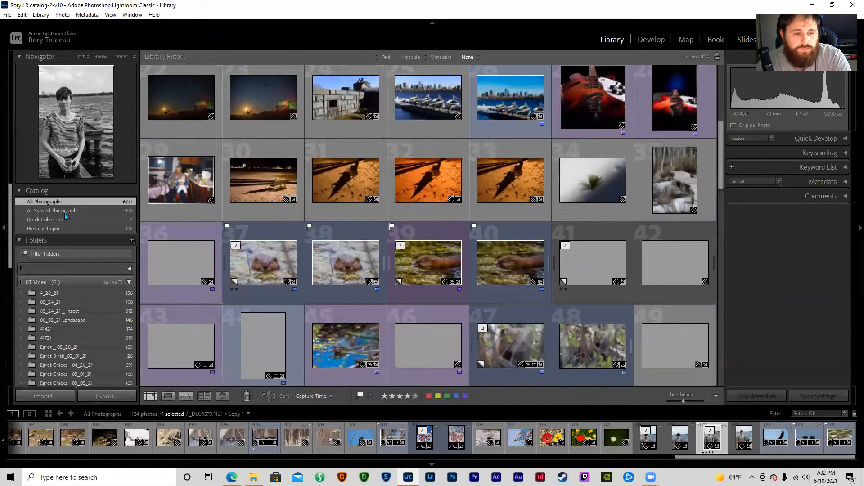
pyautogui.click(64, 211)
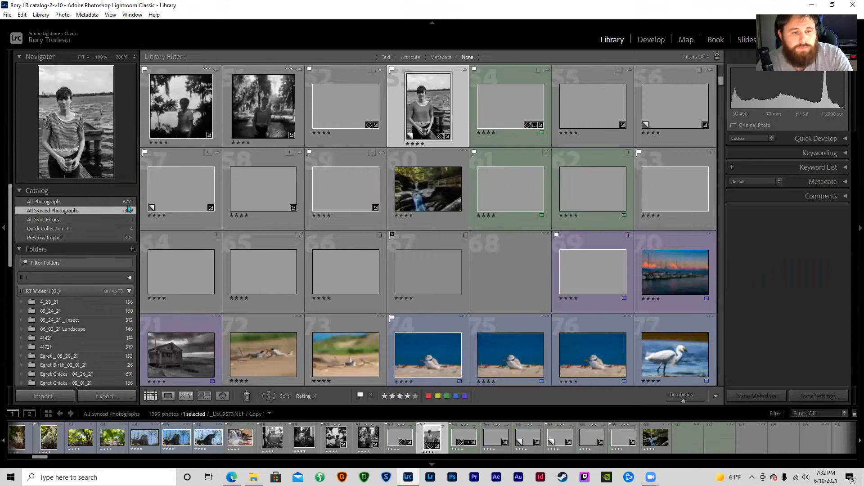
pyautogui.click(7, 15)
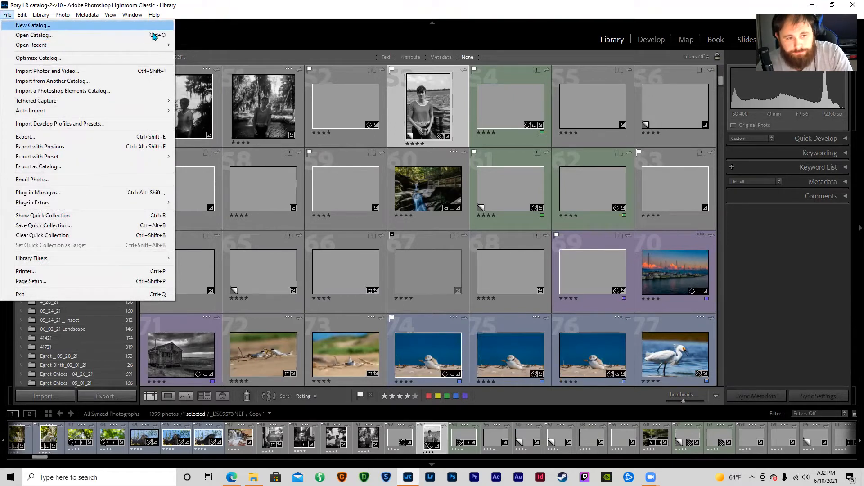
pyautogui.click(226, 16)
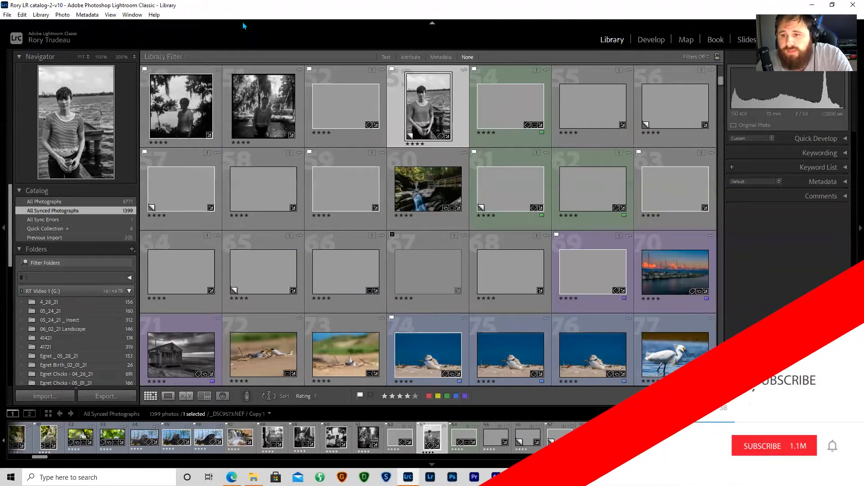
pyautogui.click(5, 18)
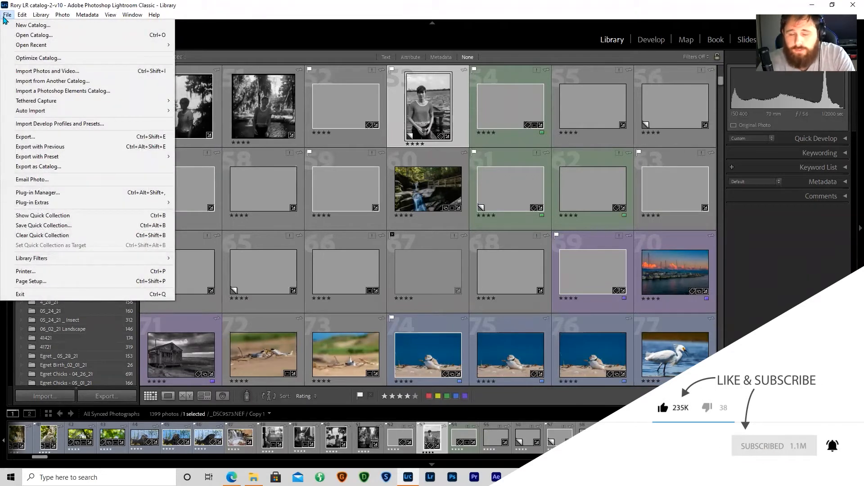
pyautogui.click(3, 17)
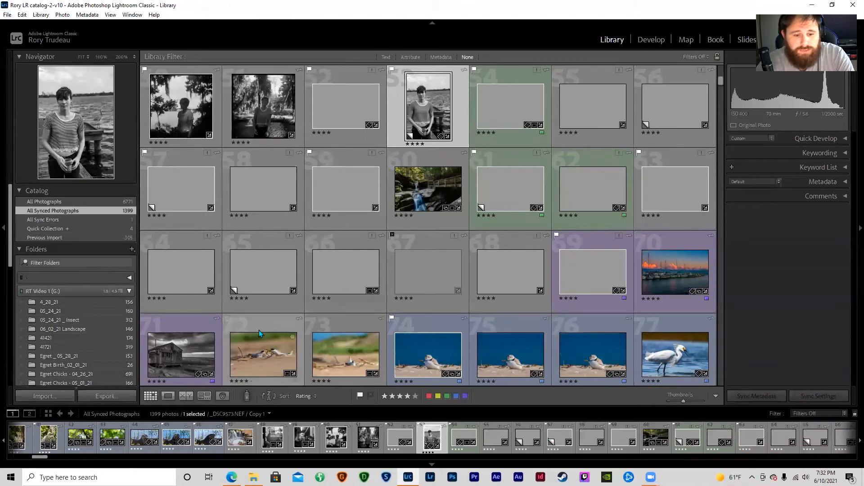
# Select the Piping plover 16.jpg photo and check the address lookup and face detection activity options.
pyautogui.click(417, 348)
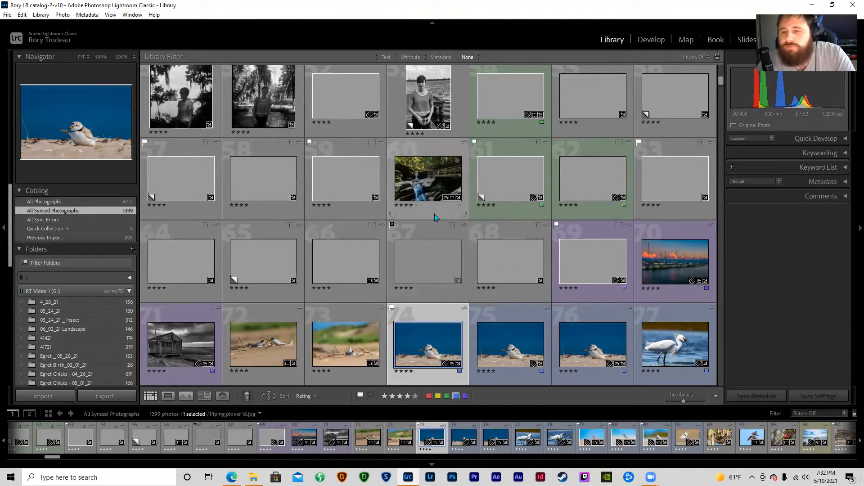
pyautogui.moveTo(453, 226)
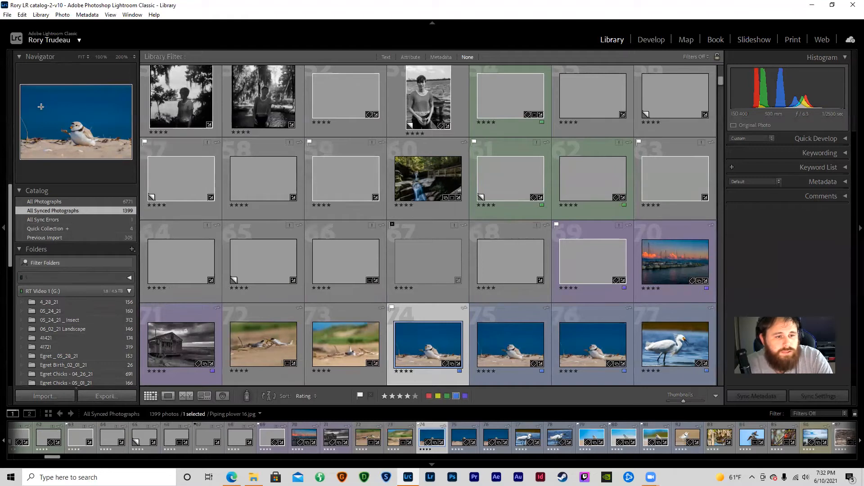
pyautogui.click(71, 43)
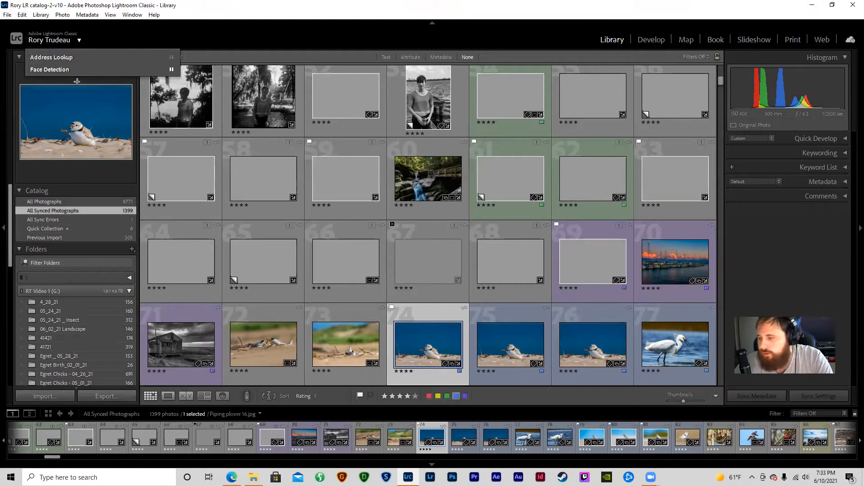
pyautogui.click(82, 40)
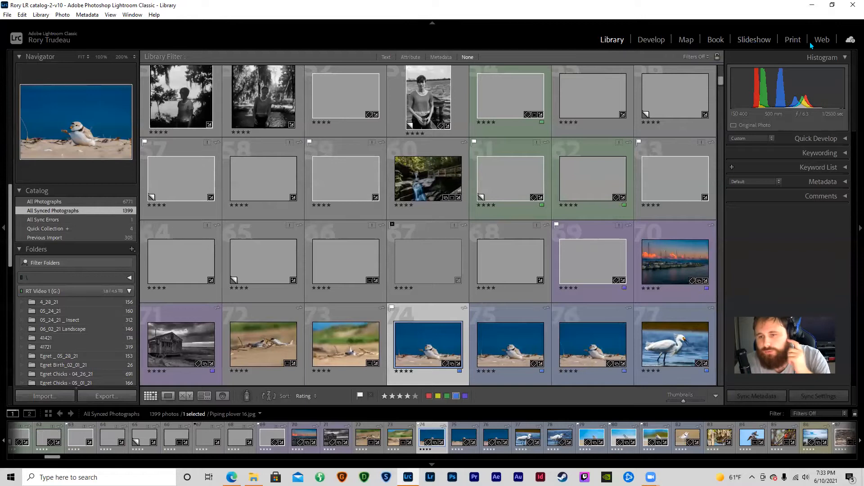
pyautogui.click(850, 40)
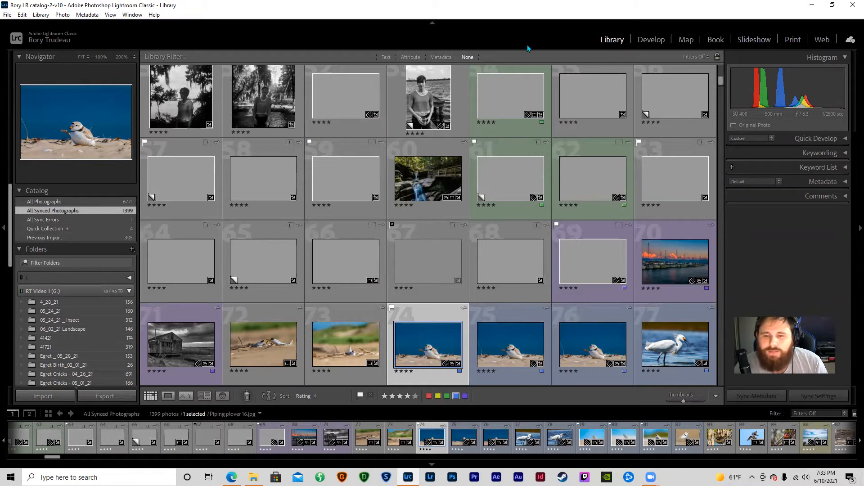
# Collapse and re-expand the Navigator, and view Piping plover 16.jpg enlarged before returning to the grid.
pyautogui.scroll(-5, 716, 92)
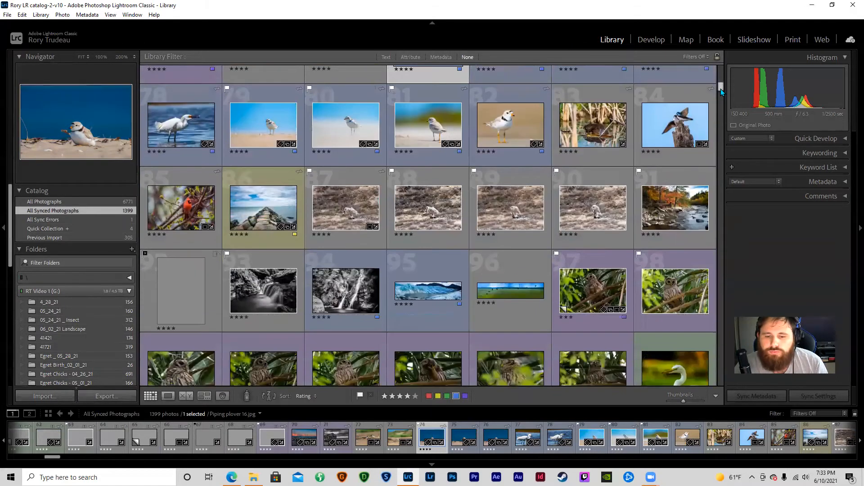
pyautogui.moveTo(720, 89); pyautogui.dragTo(721, 93)
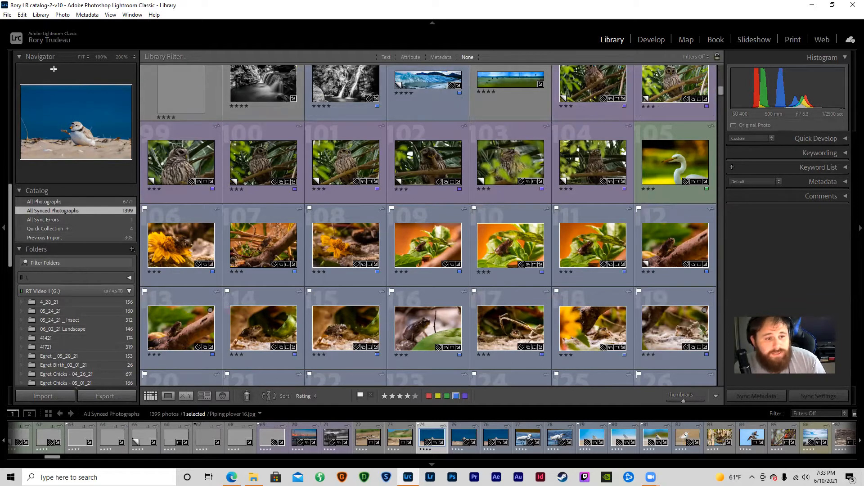
pyautogui.click(18, 56)
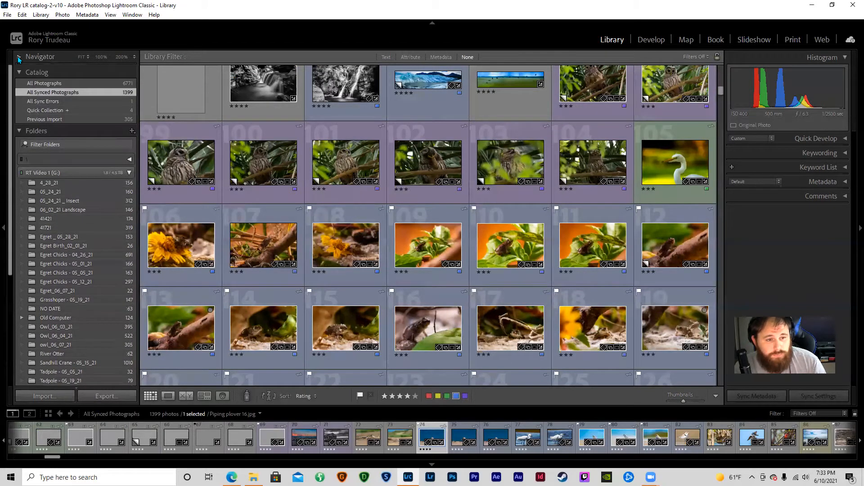
pyautogui.click(18, 56)
pyautogui.click(50, 110)
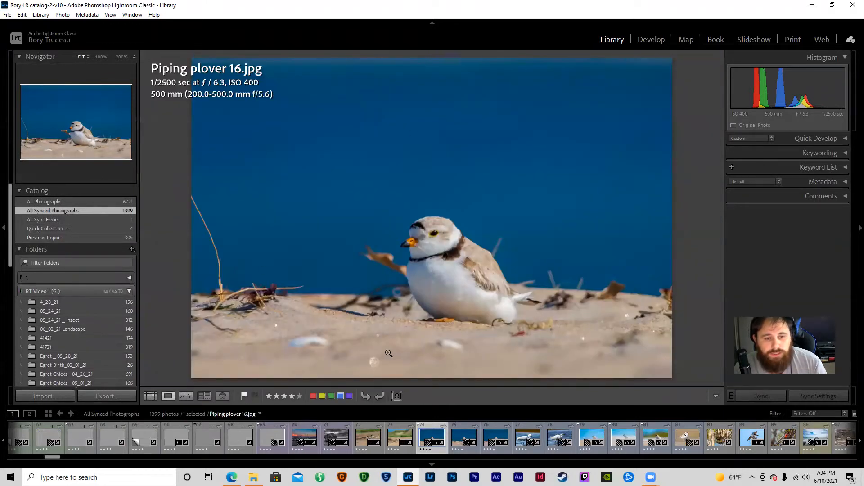
pyautogui.doubleClick(371, 171)
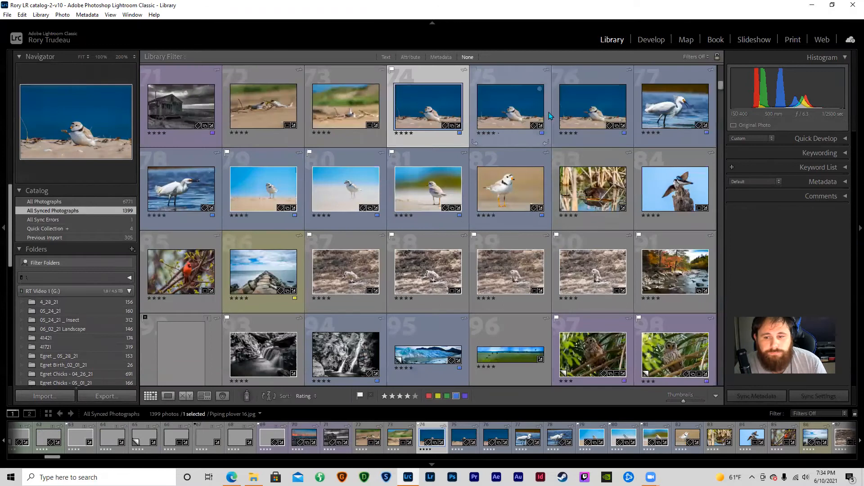
# View piping plover 35.jpg and piping plover 50.jpg enlarged, and preview other synced photos from the grid in the Navigator.
pyautogui.doubleClick(485, 193)
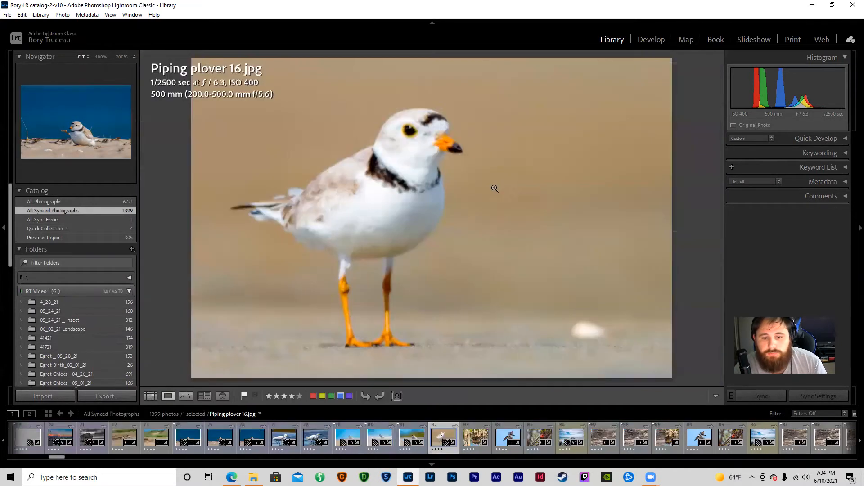
pyautogui.doubleClick(470, 179)
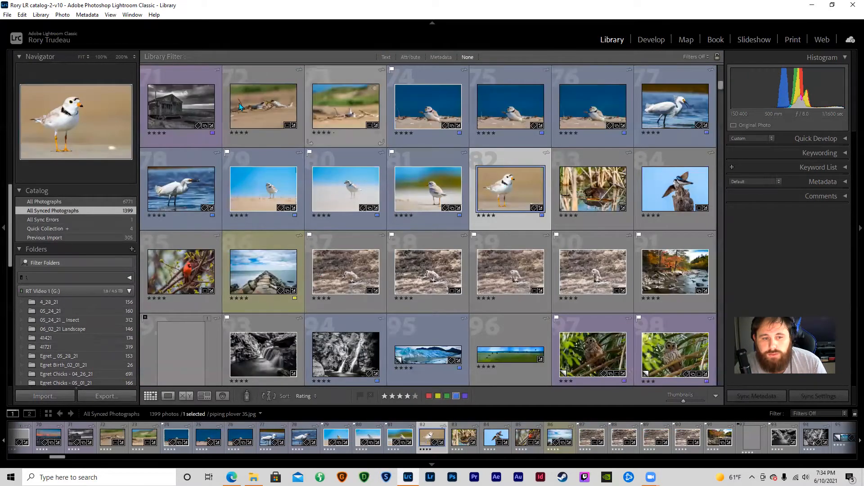
pyautogui.click(287, 185)
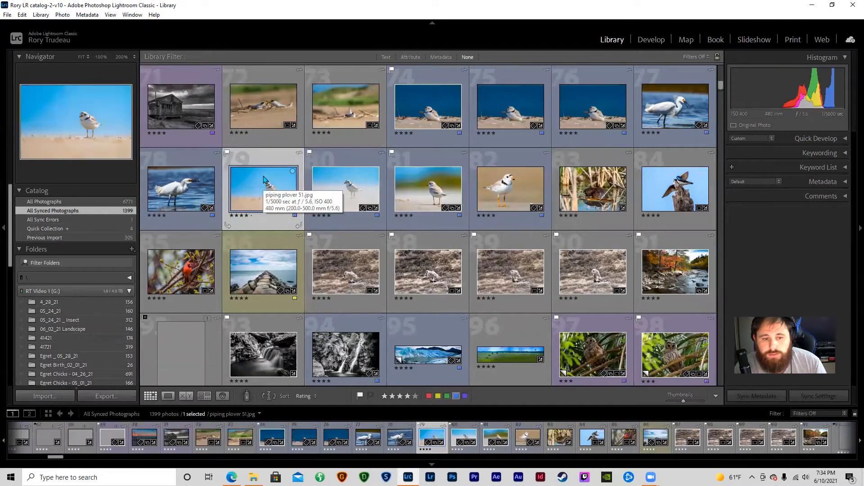
pyautogui.click(346, 183)
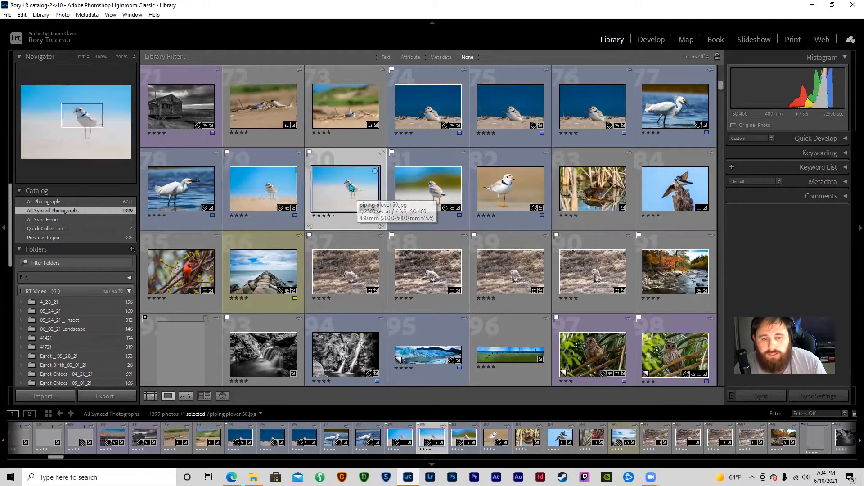
pyautogui.doubleClick(349, 184)
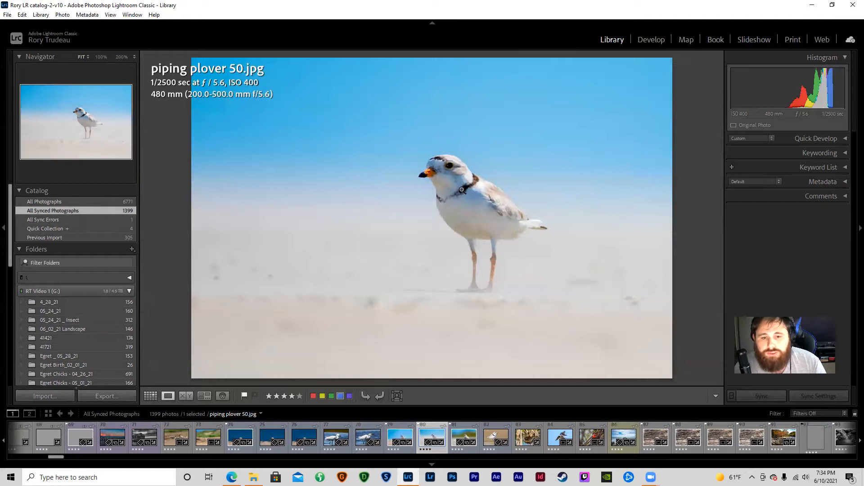
pyautogui.doubleClick(410, 178)
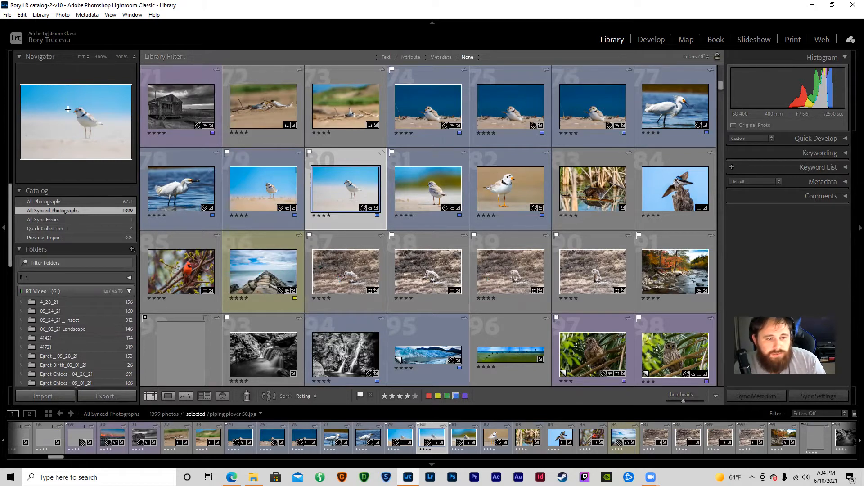
pyautogui.click(153, 106)
pyautogui.click(256, 110)
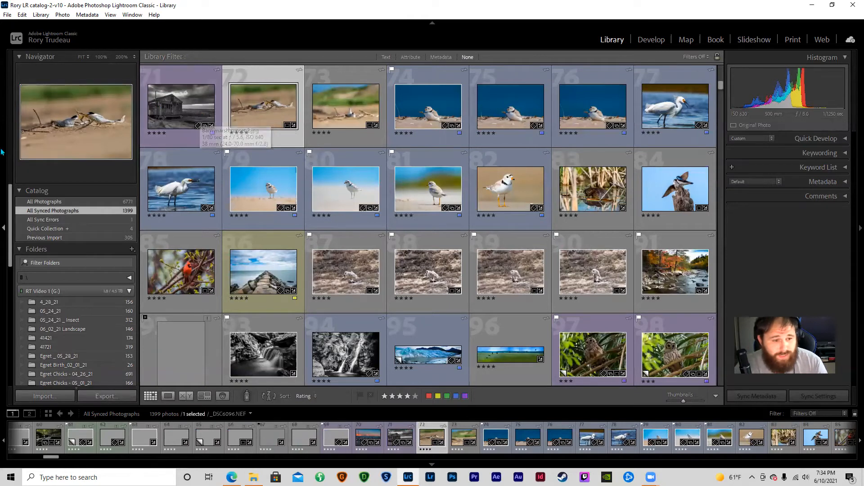
# Look at the catalog's sync errors, all photographs and all synced photographs in turn.
pyautogui.click(71, 222)
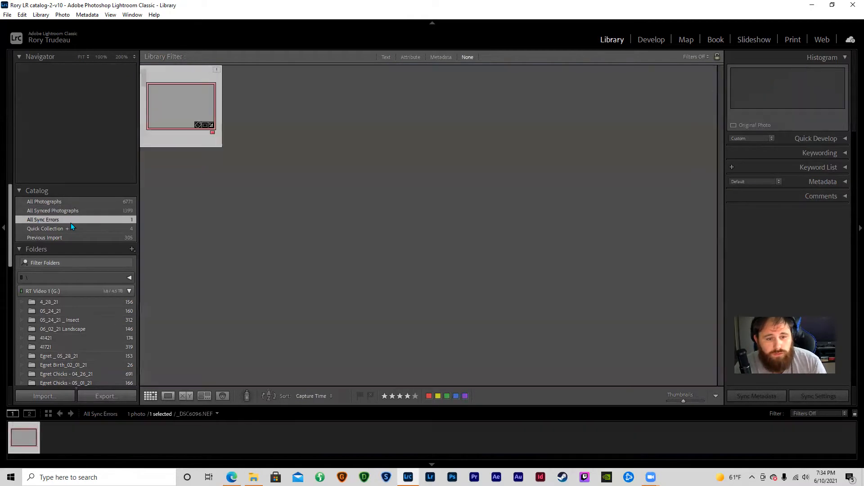
pyautogui.click(63, 203)
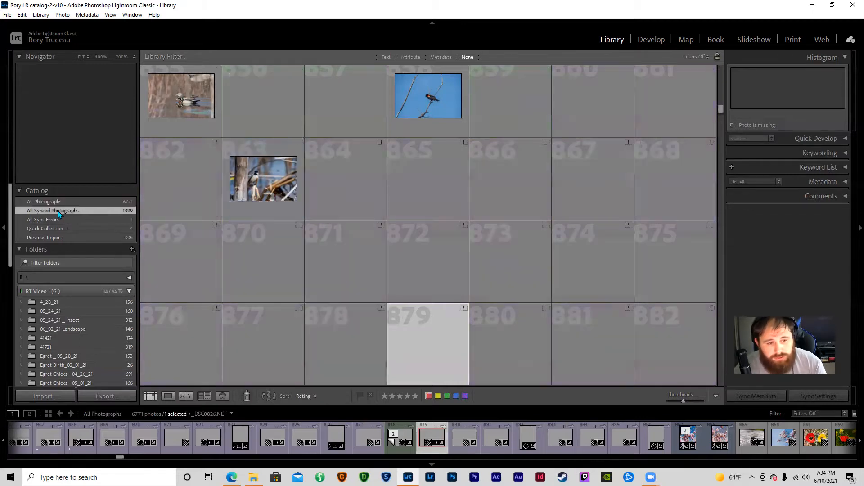
pyautogui.click(58, 212)
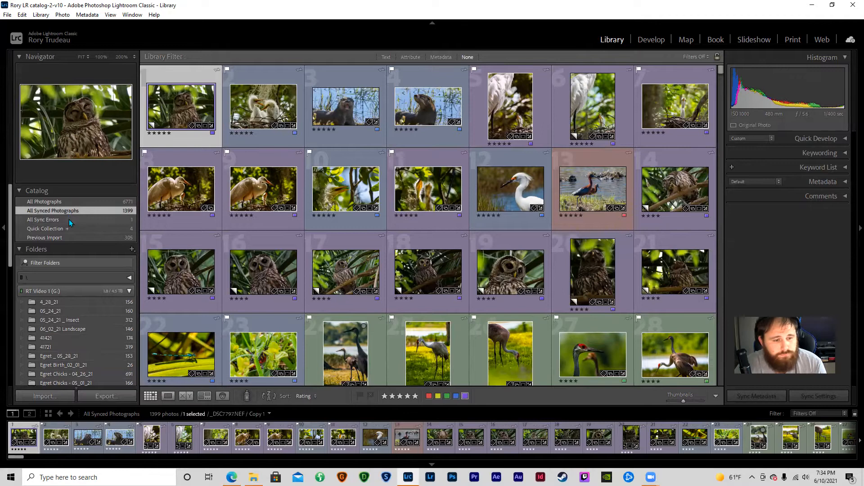
# Show the photo with a sync error and check its missing-file notice without locating the original.
pyautogui.click(69, 220)
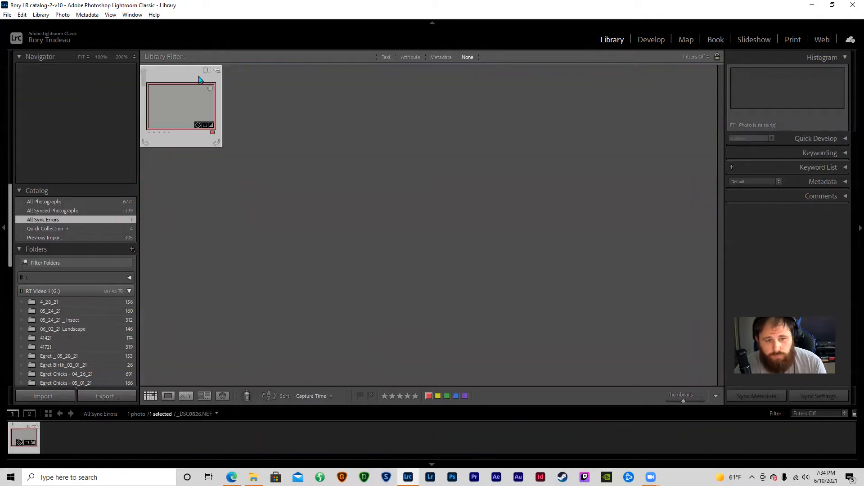
pyautogui.click(208, 71)
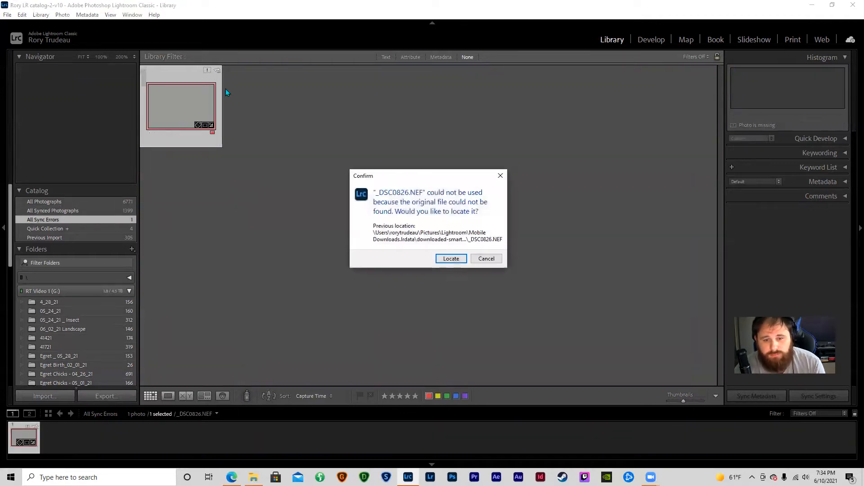
pyautogui.click(486, 259)
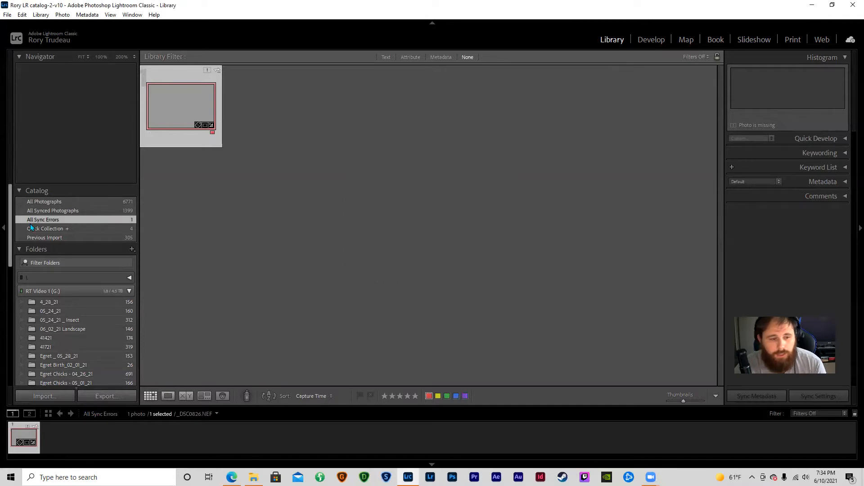
# Show the photos of the previous import and browse through them.
pyautogui.click(58, 237)
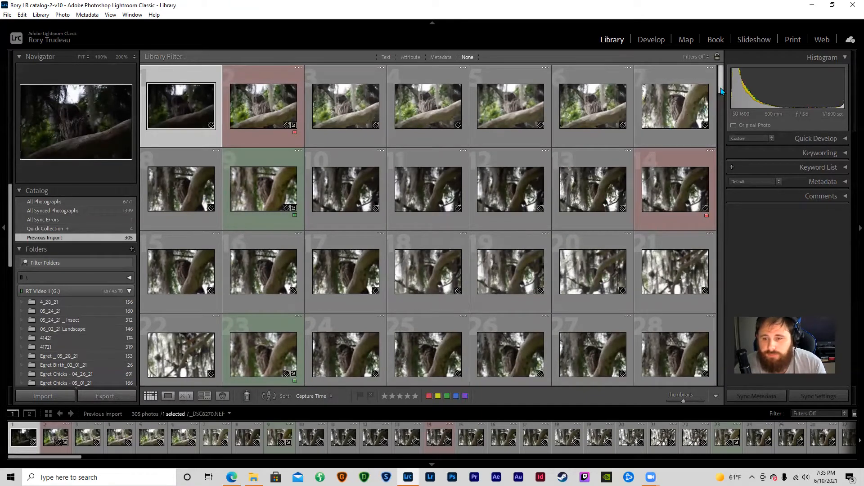
pyautogui.scroll(-2, 723, 85)
pyautogui.scroll(2, 723, 86)
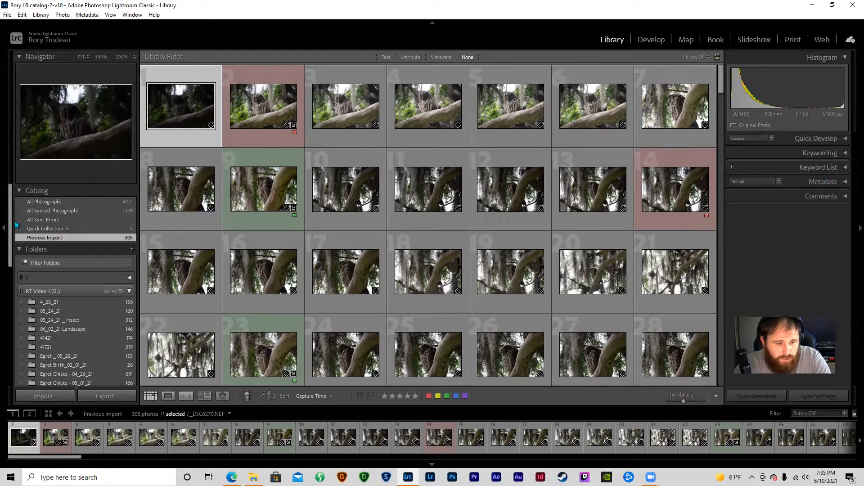
# Collapse and re-expand the Catalog section, and look through the photo folders on the RT Video 1 (G:) drive.
pyautogui.click(19, 191)
pyautogui.click(19, 191)
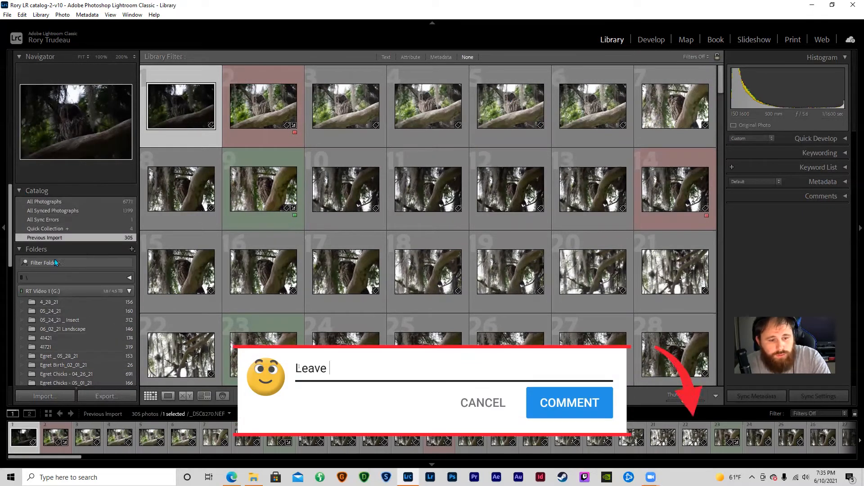
pyautogui.scroll(-3, 64, 268)
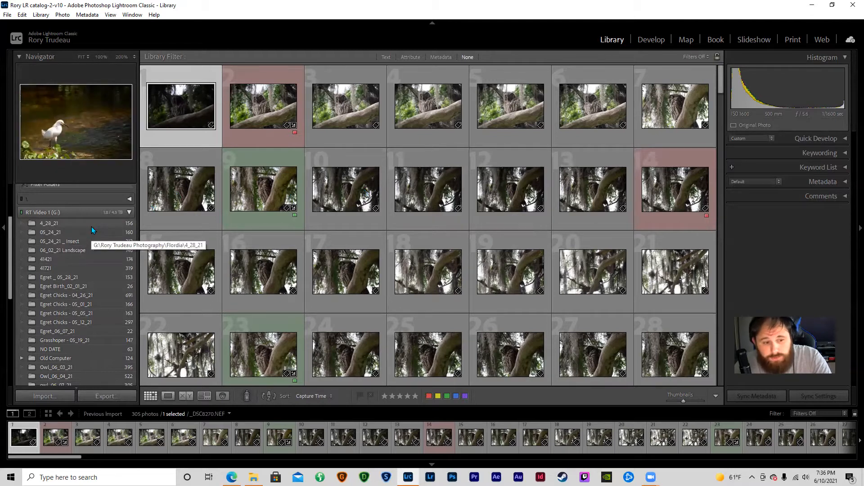
pyautogui.scroll(-2, 95, 313)
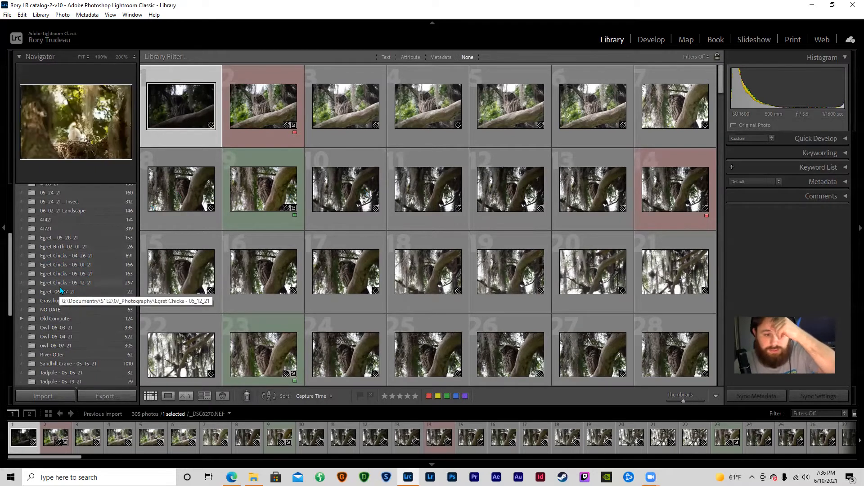
# Look through the remaining folders on the RT Video 1 (G:) drive and collapse that drive's folder list.
pyautogui.scroll(-2, 91, 302)
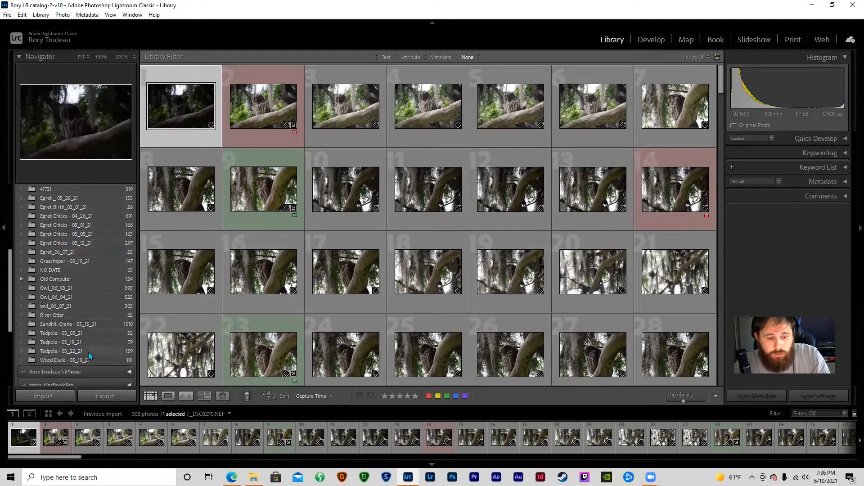
pyautogui.scroll(2, 97, 306)
pyautogui.scroll(2, 96, 304)
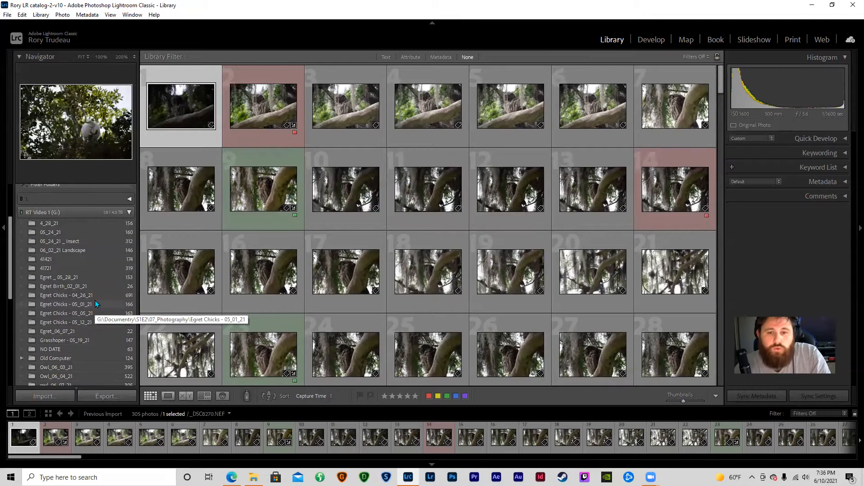
pyautogui.click(129, 212)
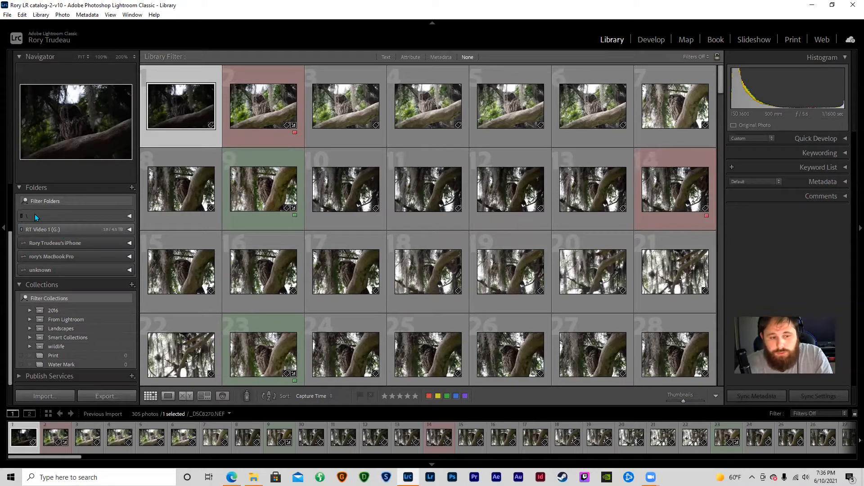
# Check the folders in the first drive entry above RT Video 1 (G:), collapse it, and expand RT Video 1 (G:) again.
pyautogui.click(130, 216)
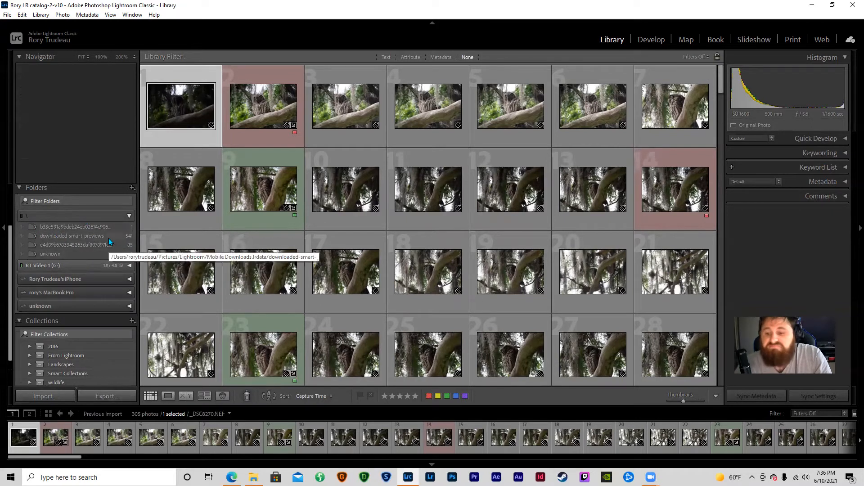
pyautogui.click(128, 216)
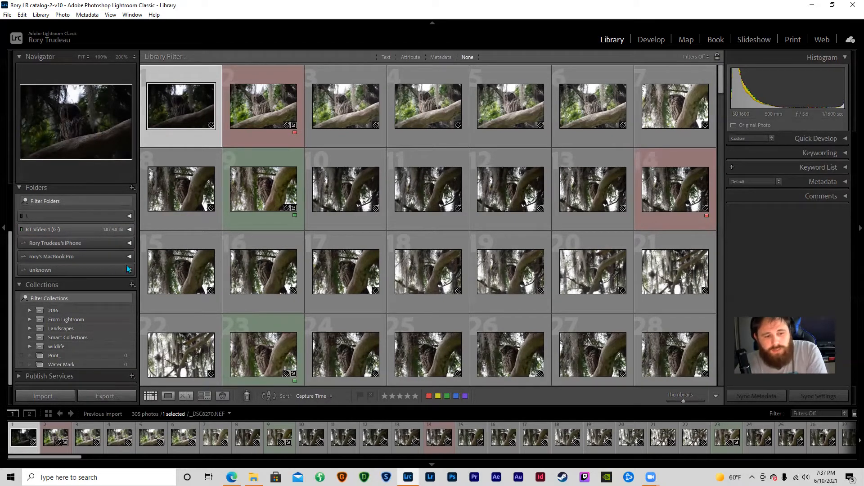
pyautogui.click(130, 230)
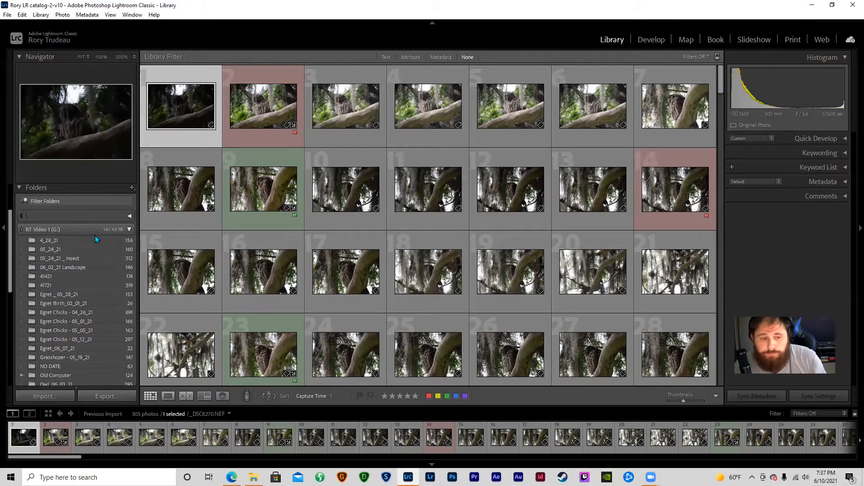
# Expand the wildlife collection set, show its Bird collection and browse through the photos.
pyautogui.scroll(-5, 91, 250)
pyautogui.scroll(-2, 99, 288)
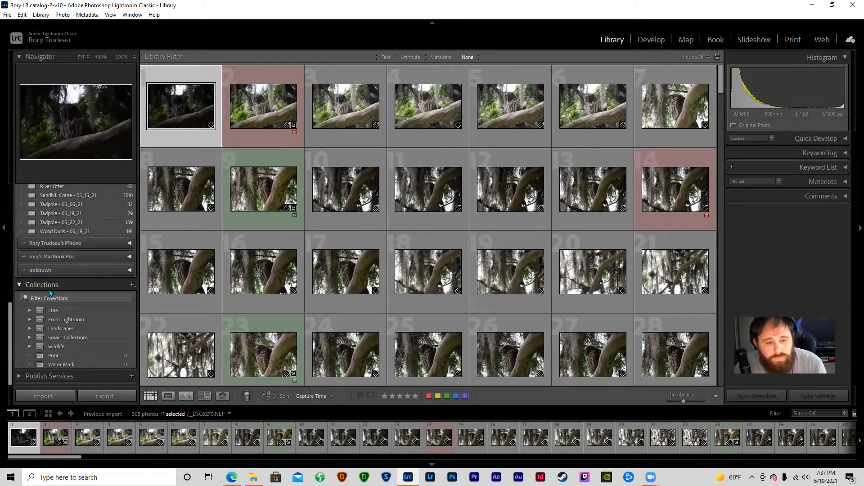
pyautogui.scroll(1, 76, 290)
pyautogui.scroll(-1, 74, 294)
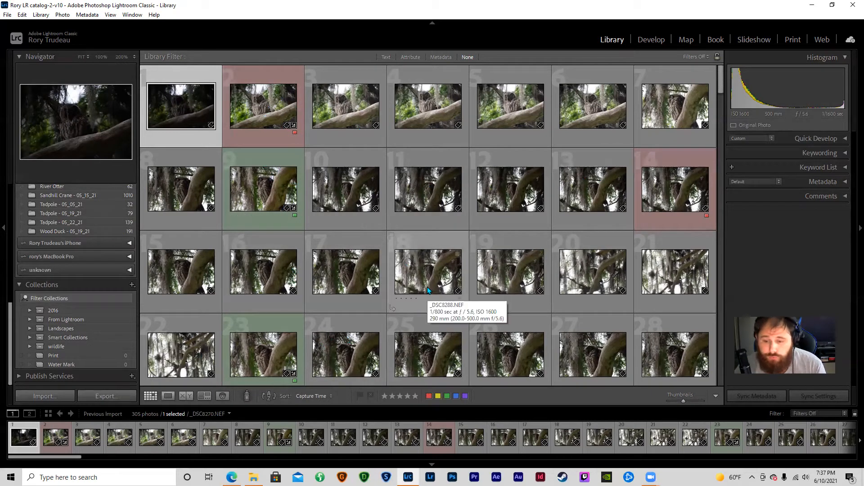
pyautogui.click(28, 346)
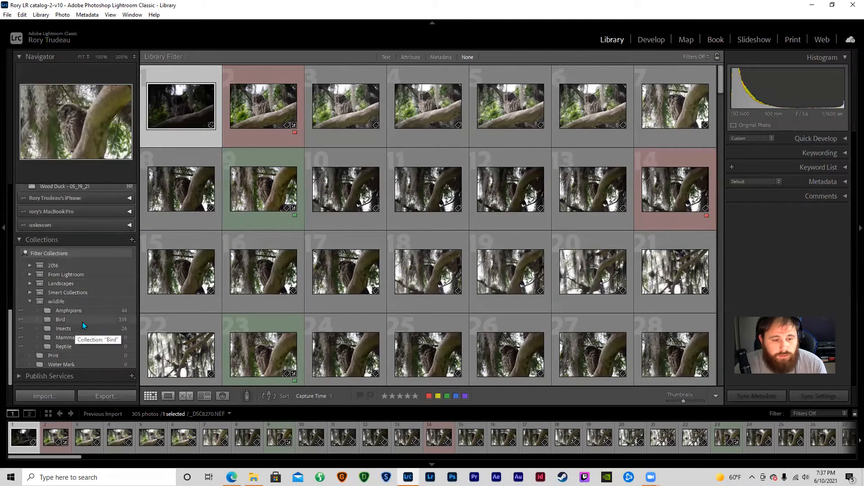
pyautogui.click(83, 321)
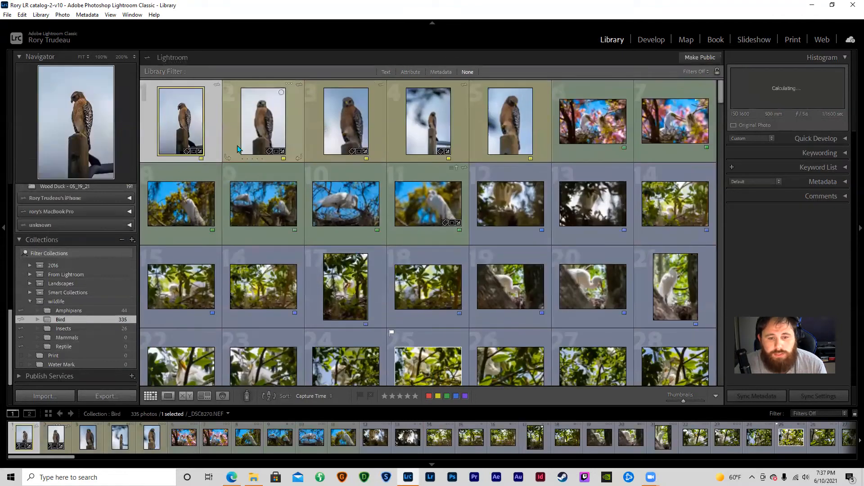
pyautogui.scroll(-3, 720, 128)
pyautogui.scroll(-3, 720, 129)
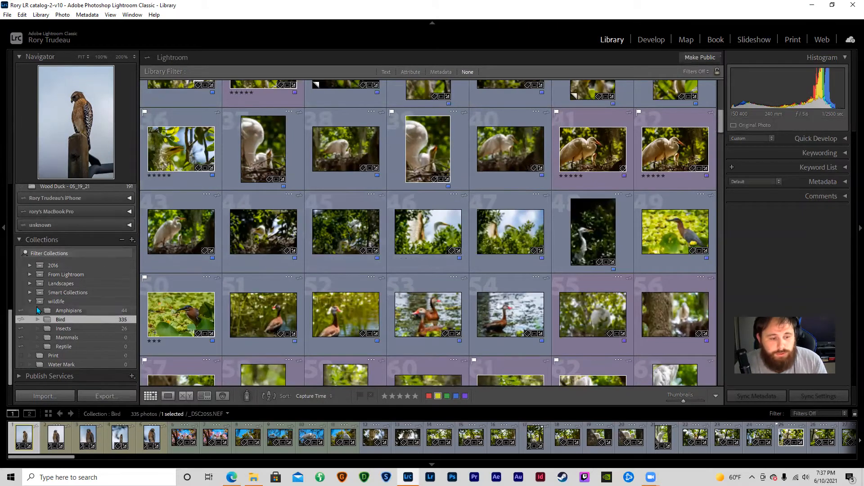
# Collapse the wildlife collection set and show the contents of the Print collection.
pyautogui.click(29, 300)
pyautogui.click(67, 356)
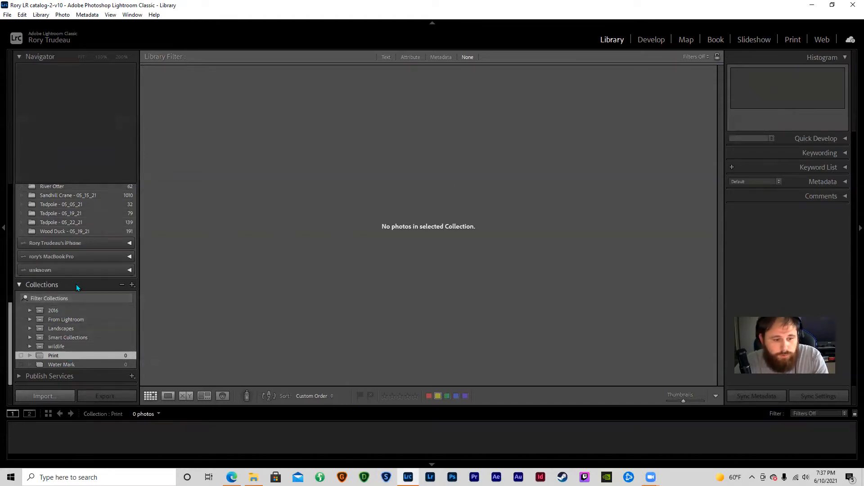
pyautogui.scroll(1, 67, 258)
pyautogui.scroll(1, 58, 233)
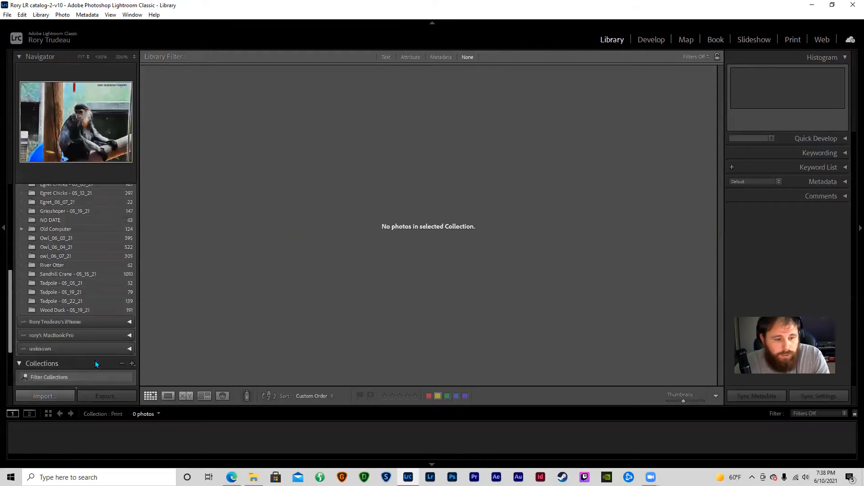
pyautogui.scroll(-2, 95, 362)
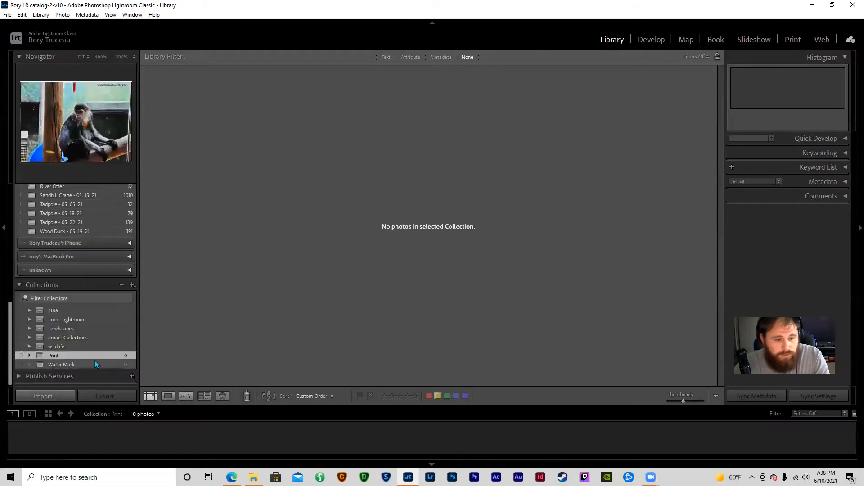
# Check the available Publish Services, and collapse both the Publish Services and Collections sections.
pyautogui.click(19, 376)
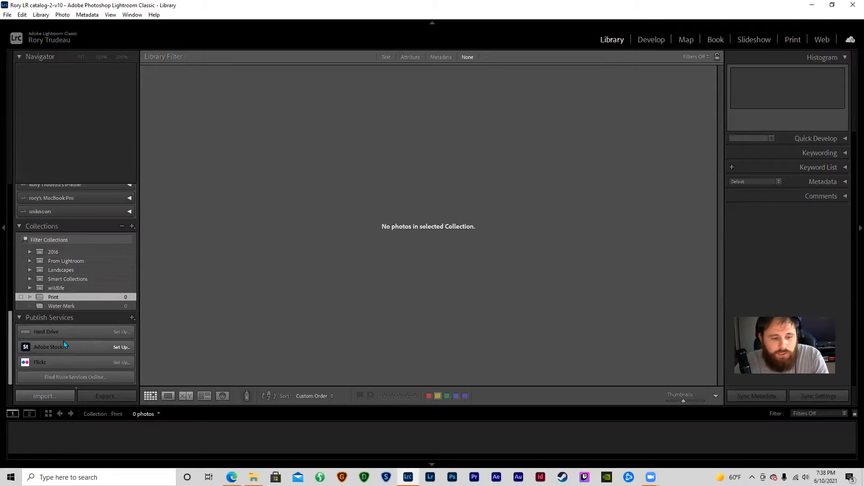
pyautogui.click(19, 317)
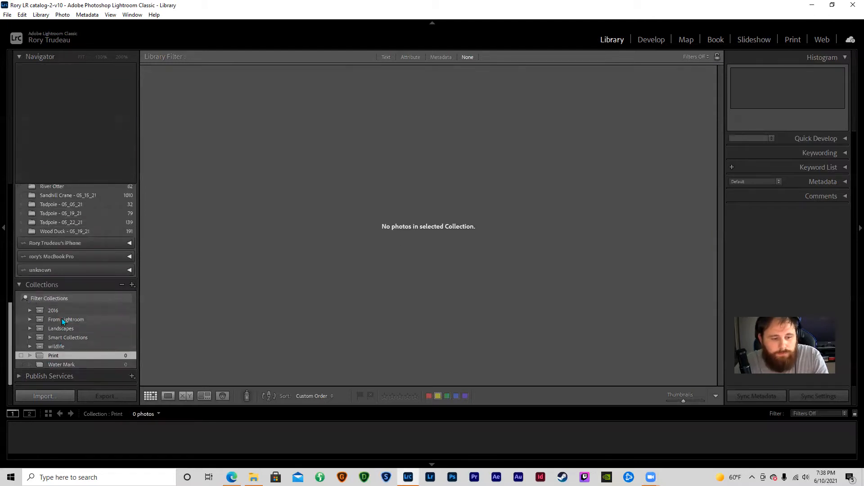
pyautogui.click(20, 284)
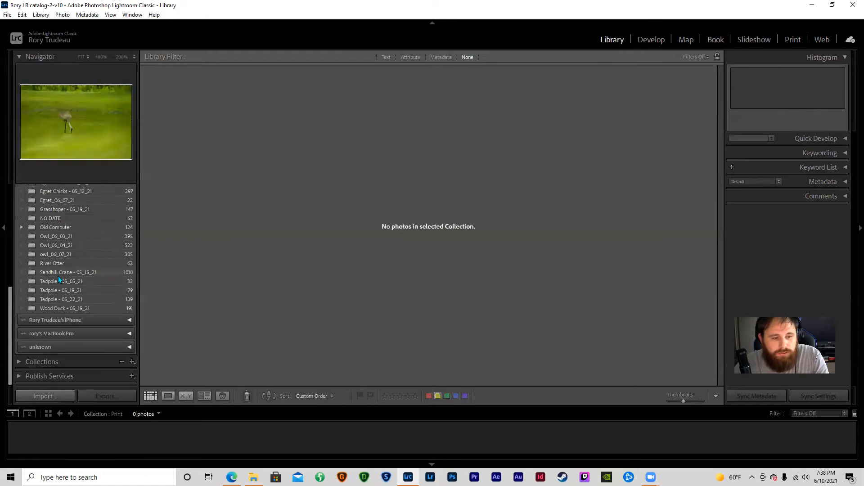
# Show the photos in the Egret _ 05_28_21 folder and browse the filmstrip to its end and back to the start.
pyautogui.scroll(3, 58, 276)
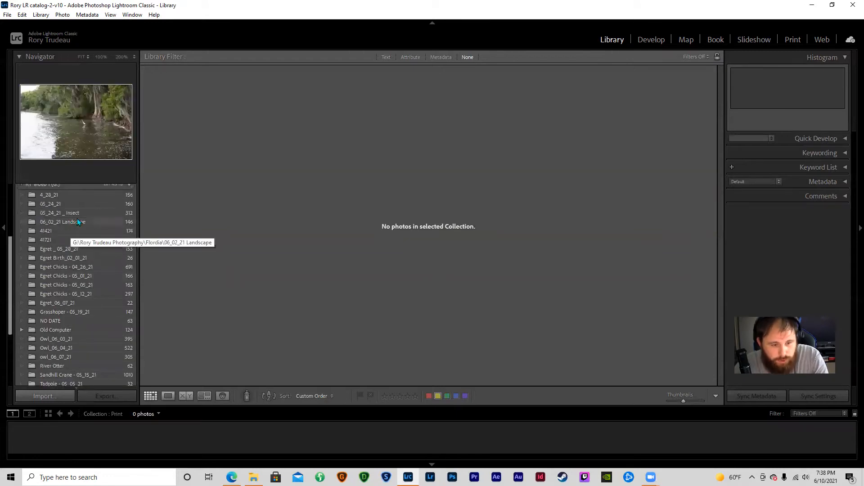
pyautogui.click(91, 249)
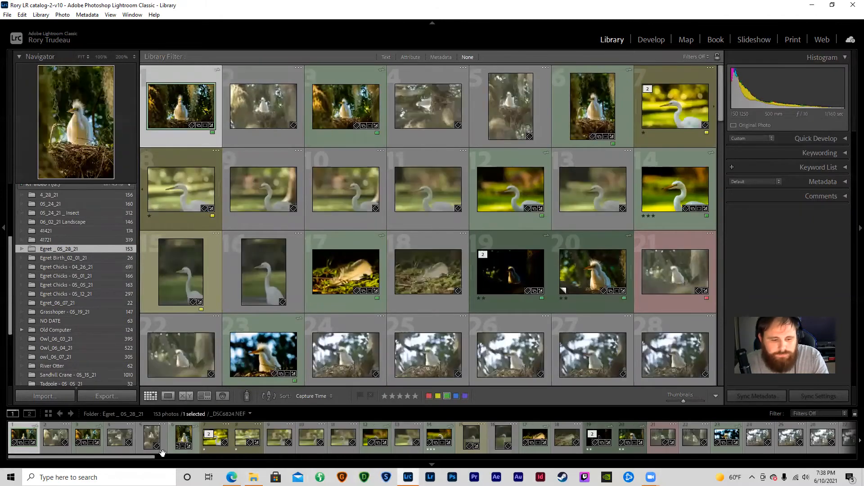
pyautogui.moveTo(106, 457); pyautogui.dragTo(825, 434)
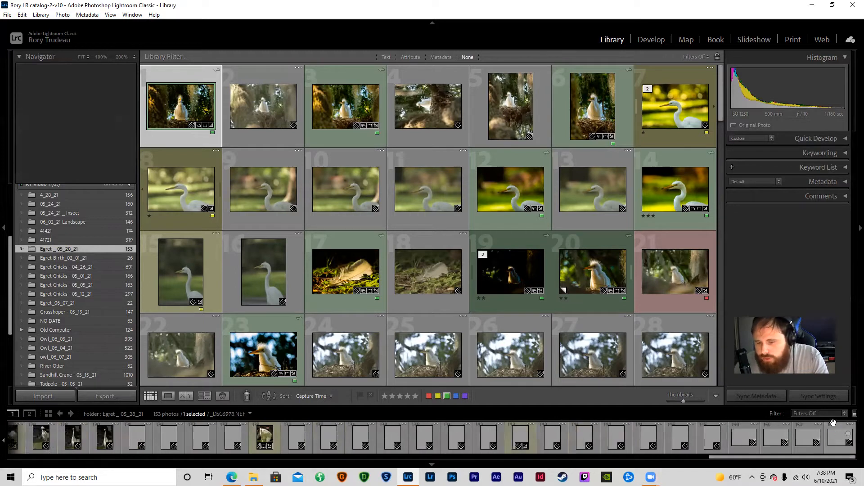
pyautogui.moveTo(757, 458); pyautogui.dragTo(155, 458)
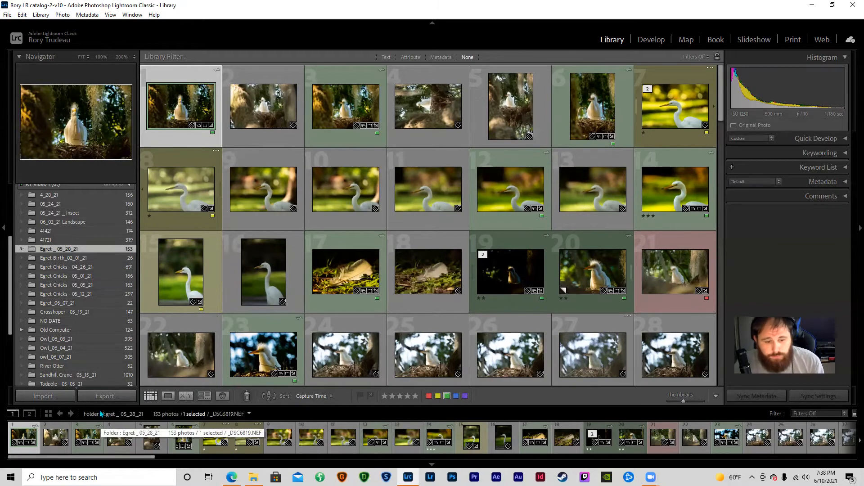
# Review the filmstrip's list of recent photo sources and the toolbar's content options without changing either.
pyautogui.click(250, 414)
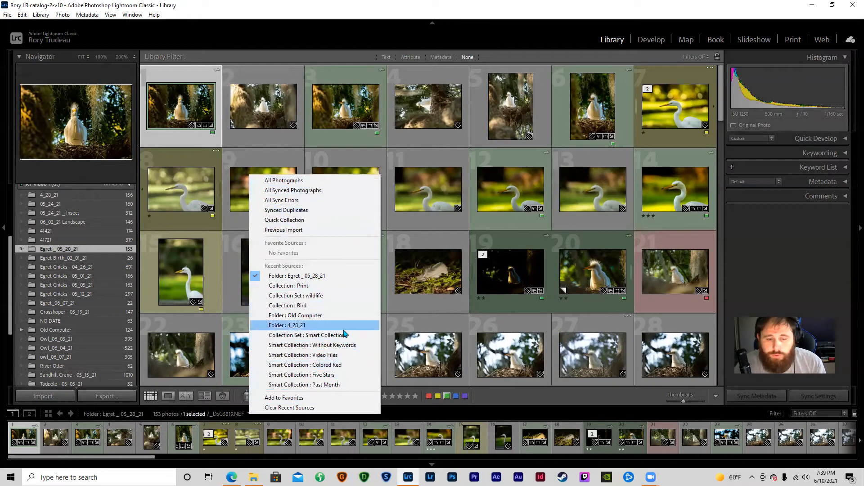
pyautogui.click(407, 412)
pyautogui.click(379, 409)
pyautogui.click(553, 398)
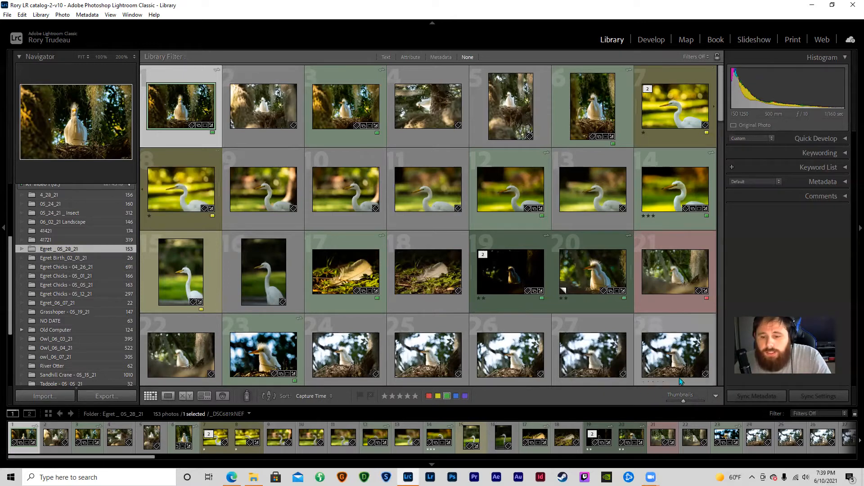
pyautogui.click(715, 396)
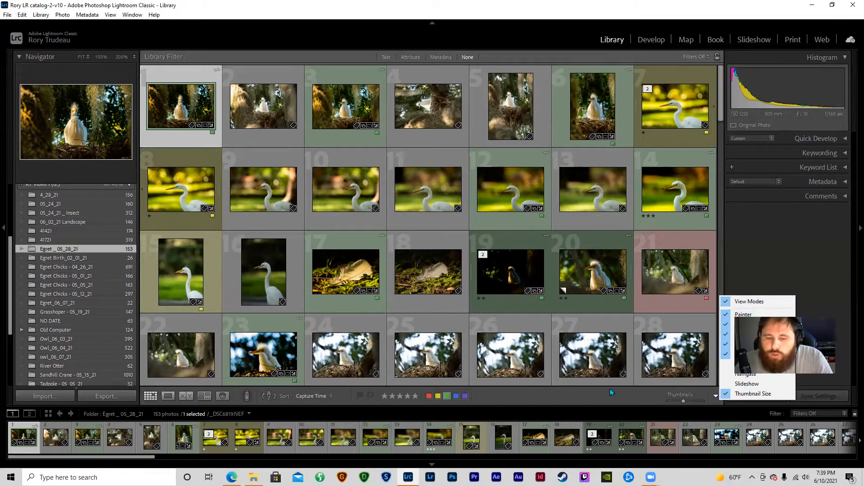
pyautogui.click(557, 402)
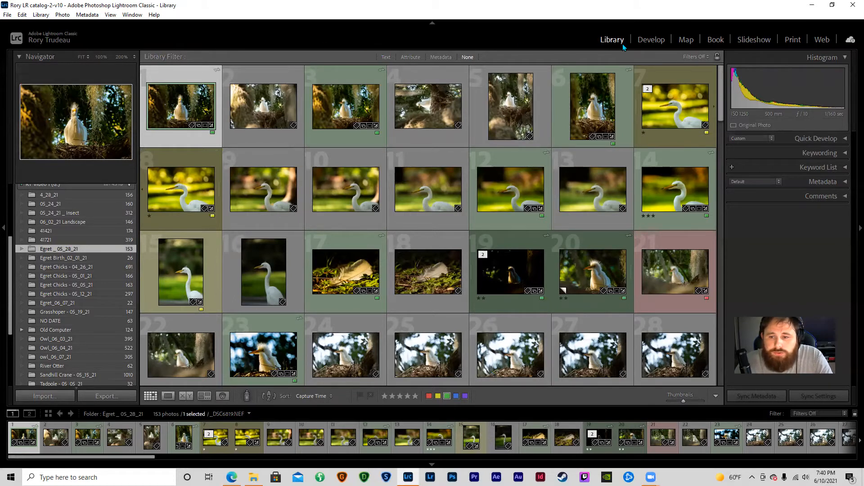
# Show the Attribute filters and limit the folder's photos to the red color label, leaving blue out.
pyautogui.click(414, 55)
pyautogui.click(642, 70)
pyautogui.click(644, 70)
pyautogui.click(620, 71)
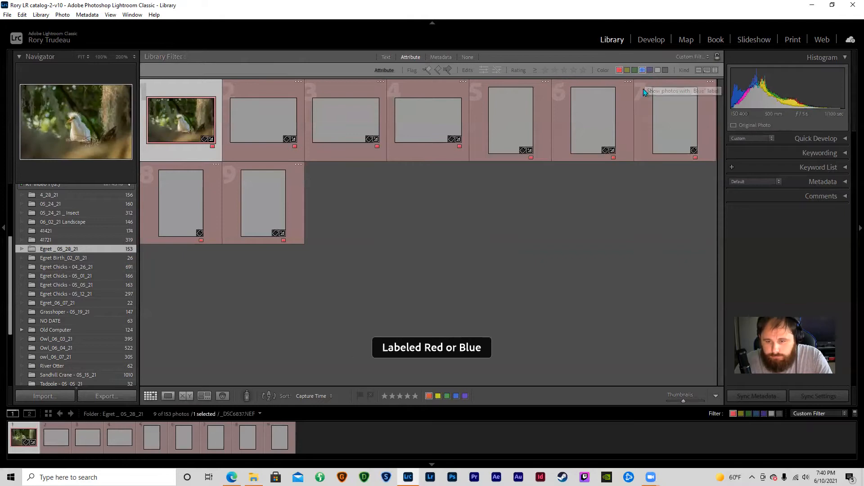
pyautogui.click(642, 71)
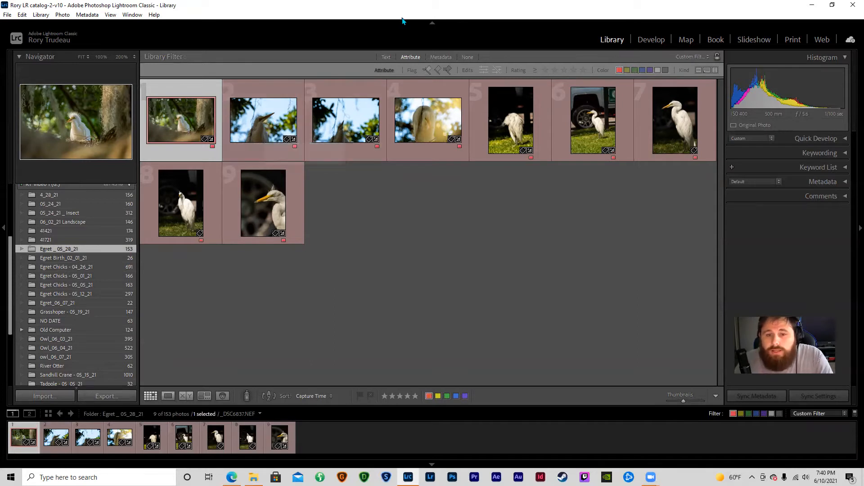
# Switch the color label filter from red to yellow only, and from yellow to green only.
pyautogui.click(627, 70)
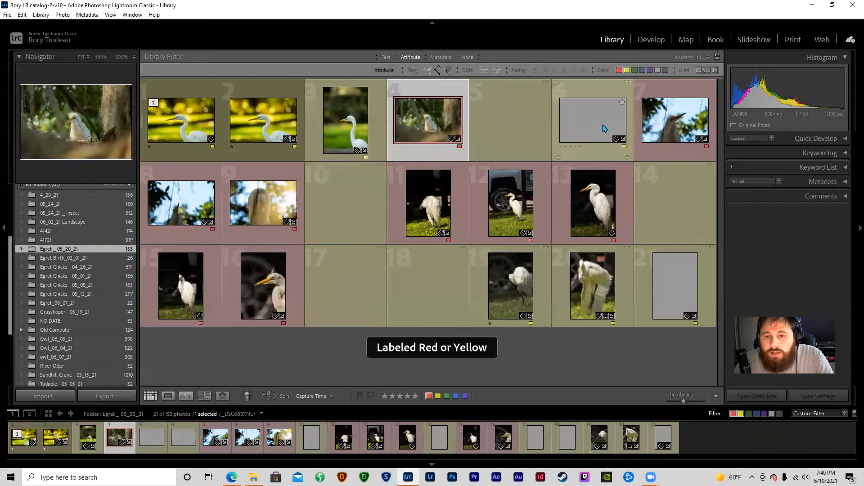
pyautogui.click(619, 70)
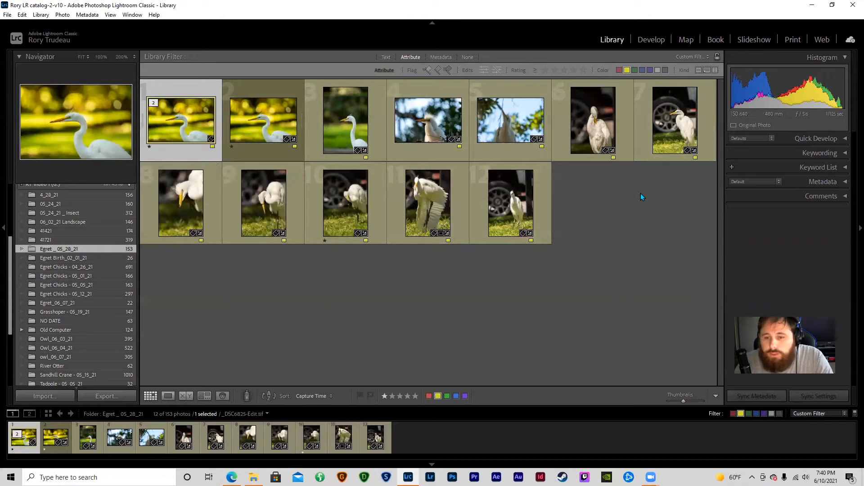
pyautogui.click(628, 71)
pyautogui.click(635, 70)
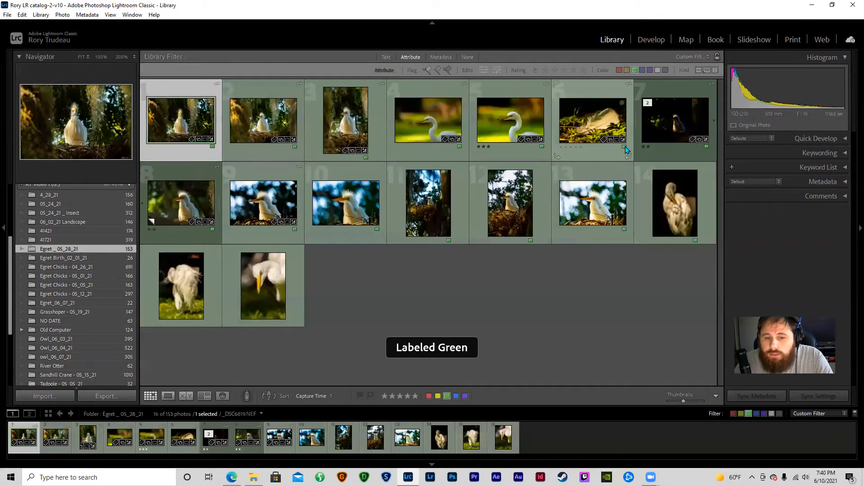
# Try the green, blue and purple color label filters on the folder, and clear all label filters.
pyautogui.click(635, 70)
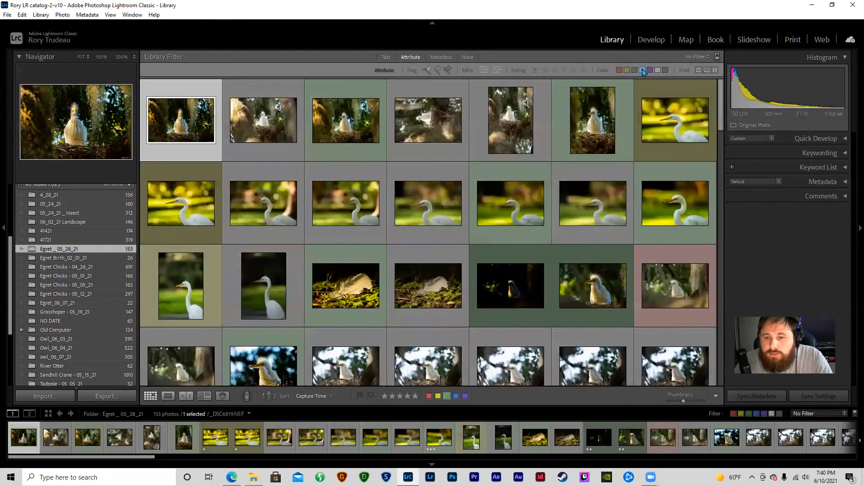
pyautogui.click(642, 69)
pyautogui.click(634, 70)
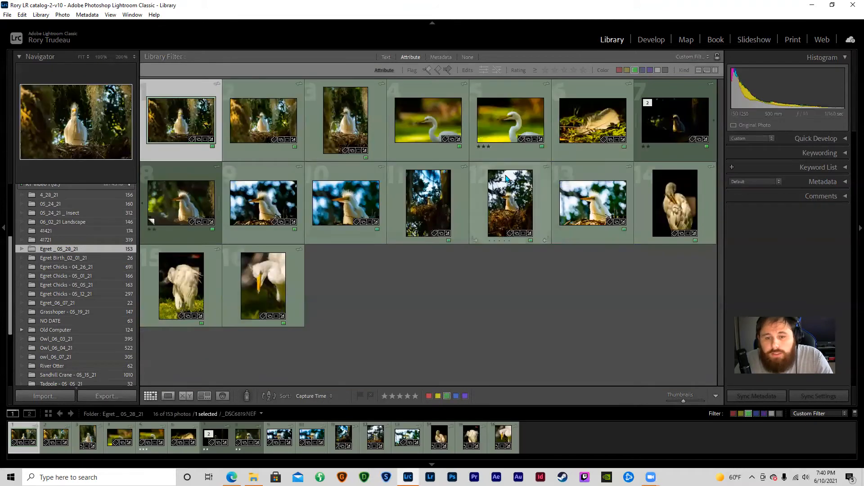
pyautogui.click(649, 71)
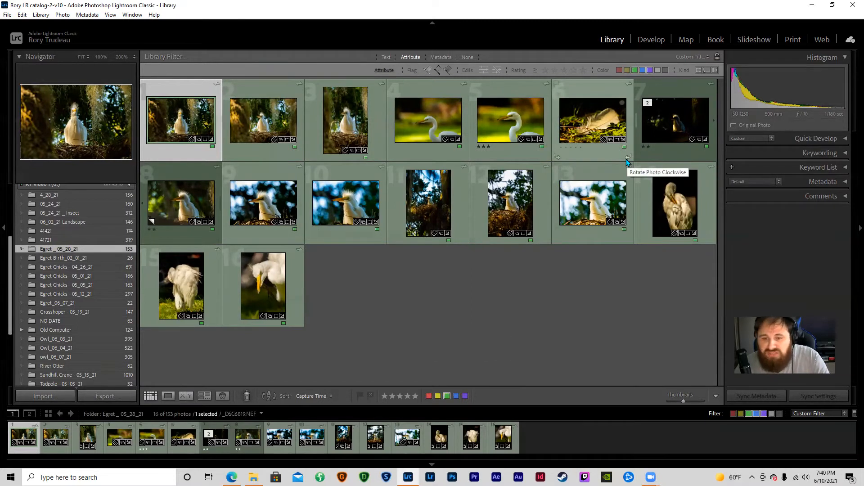
pyautogui.click(640, 71)
pyautogui.click(640, 71)
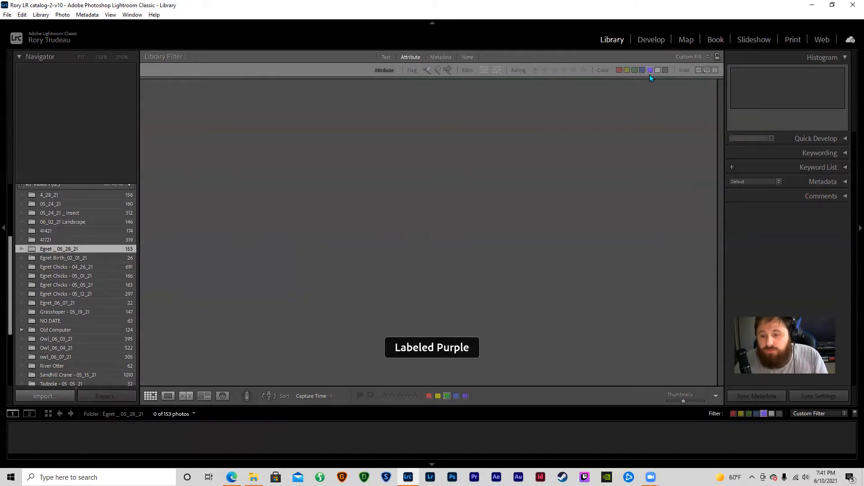
pyautogui.click(651, 72)
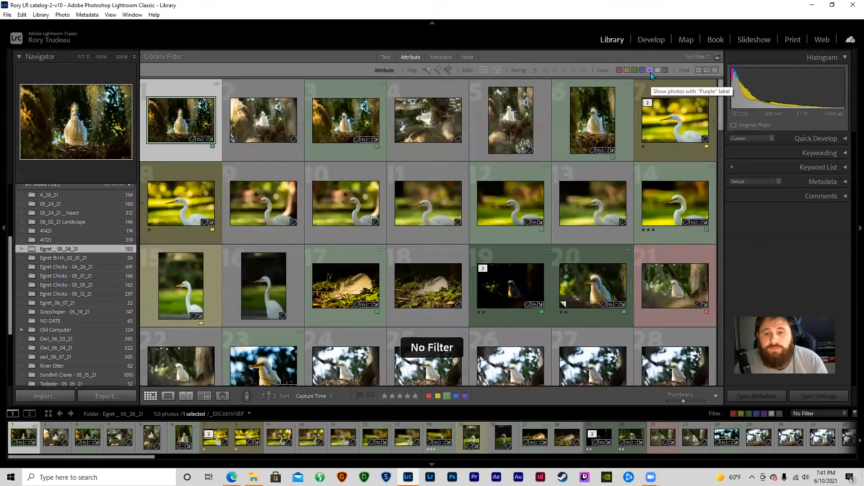
# Try the rejected flag filter on the Egret _ 05_28_21 folder and clear it.
pyautogui.click(448, 71)
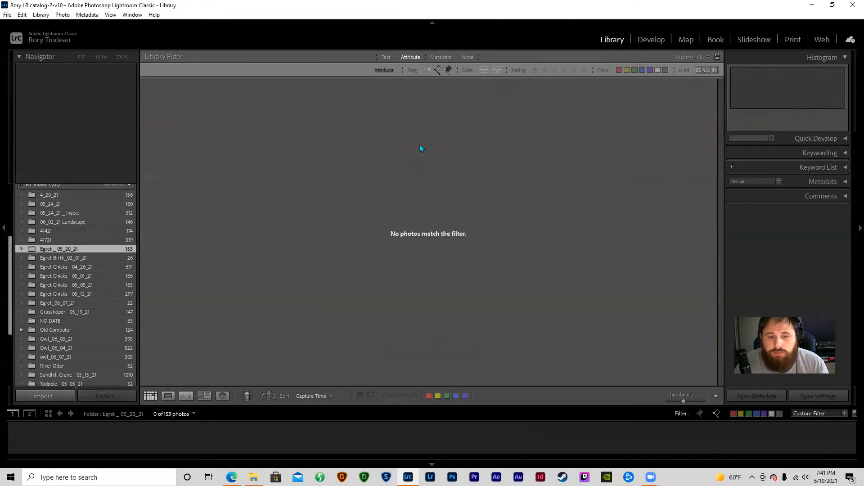
pyautogui.click(447, 70)
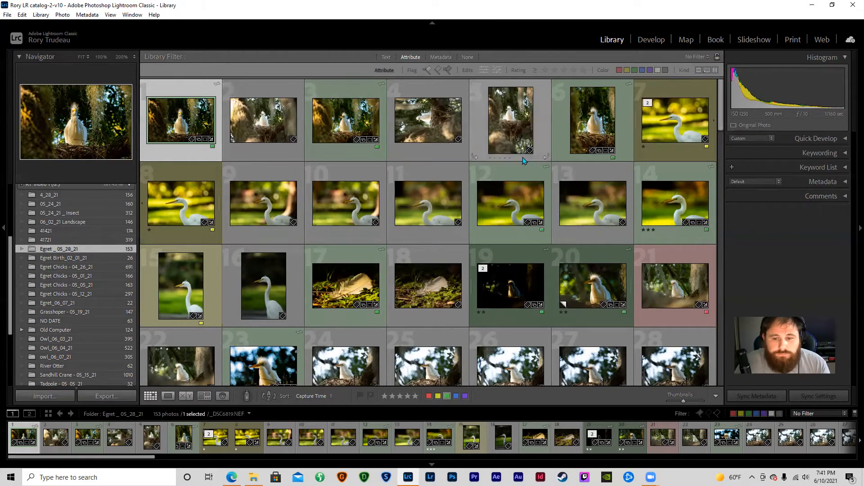
# Open the dark egret photo _DSC6836.NEF in Loupe view and advance to its virtual copy, Copy 1.
pyautogui.doubleClick(530, 277)
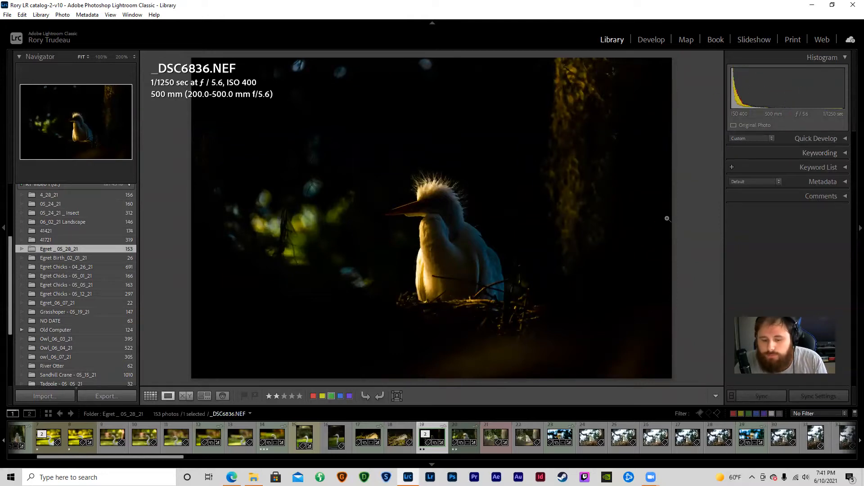
pyautogui.press('Right')
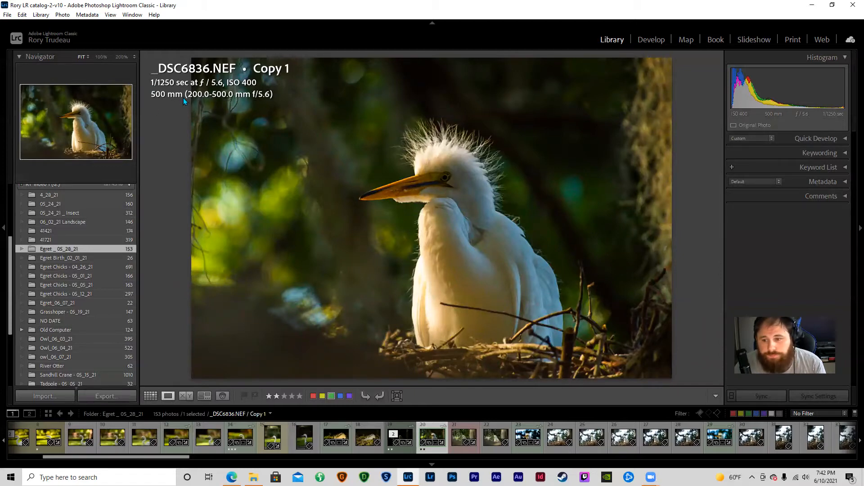
# Review the Quick Develop controls and the saved preset categories, including Defaults, without applying anything to the photo.
pyautogui.click(843, 139)
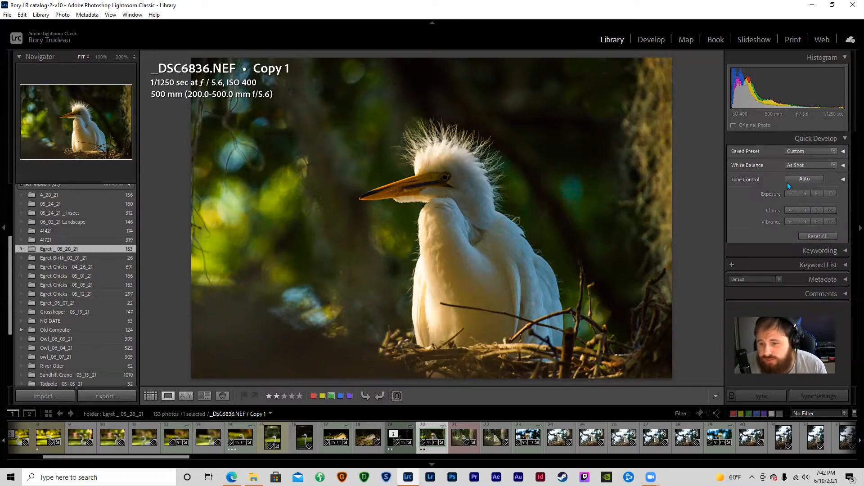
pyautogui.click(836, 153)
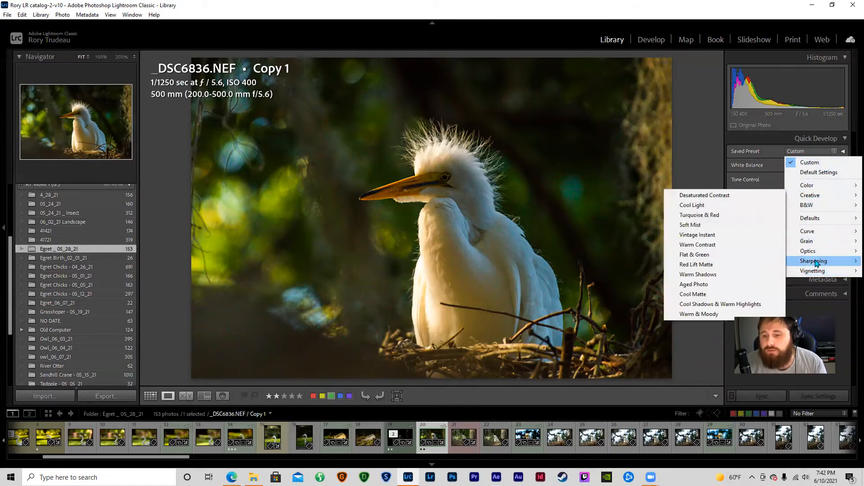
pyautogui.moveTo(816, 252)
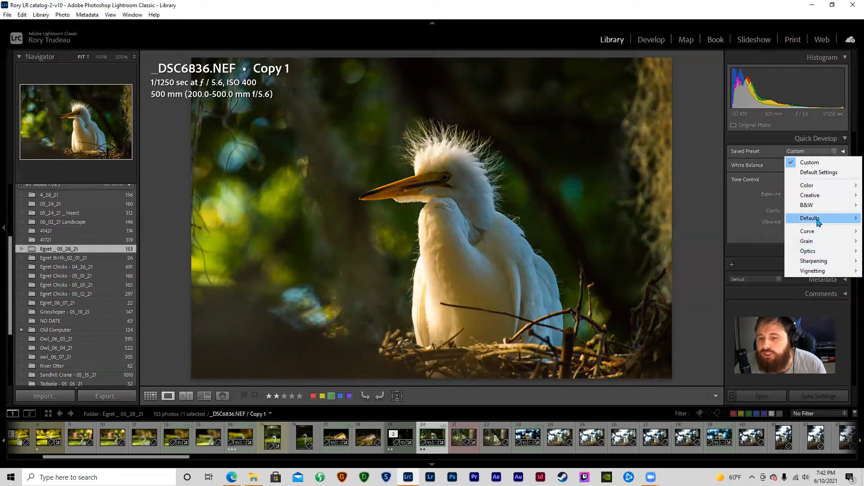
pyautogui.moveTo(818, 221)
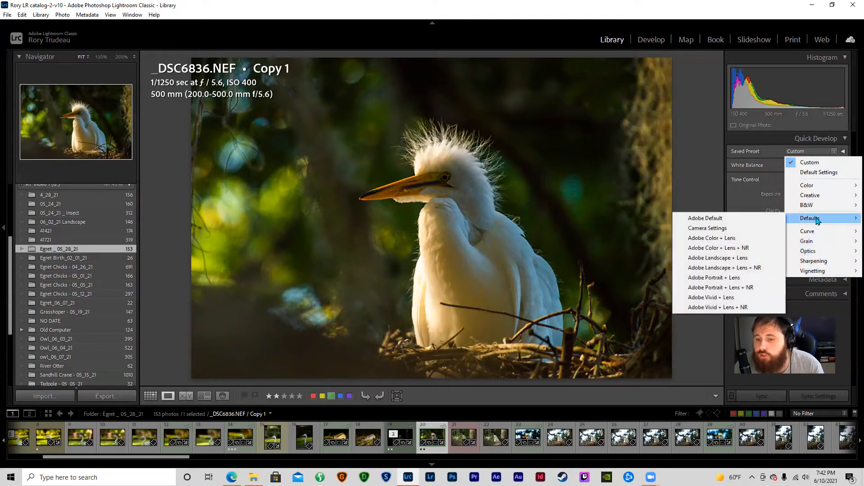
pyautogui.click(766, 139)
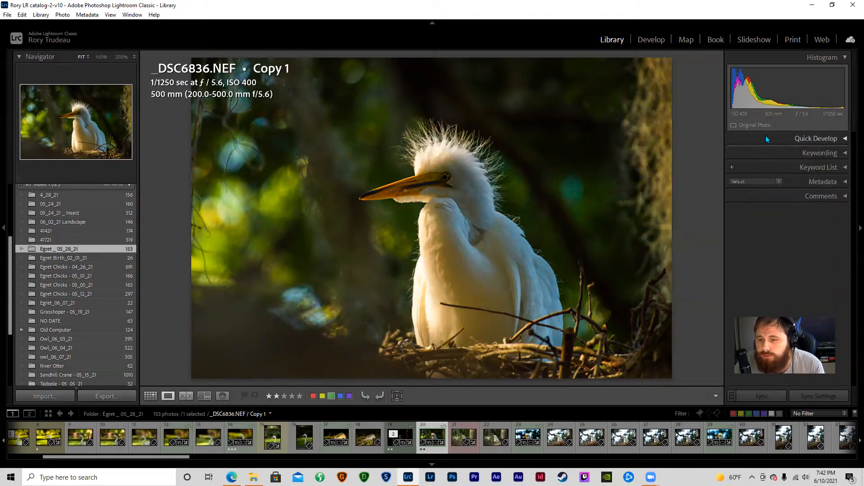
pyautogui.click(846, 137)
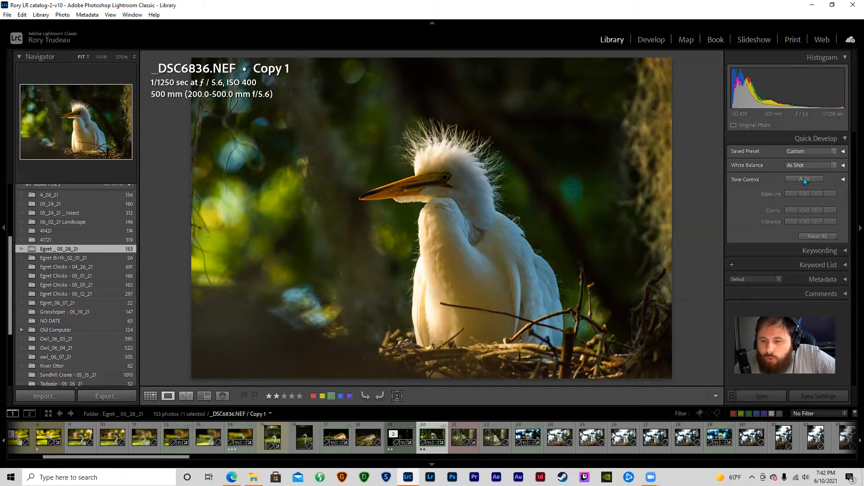
pyautogui.click(844, 139)
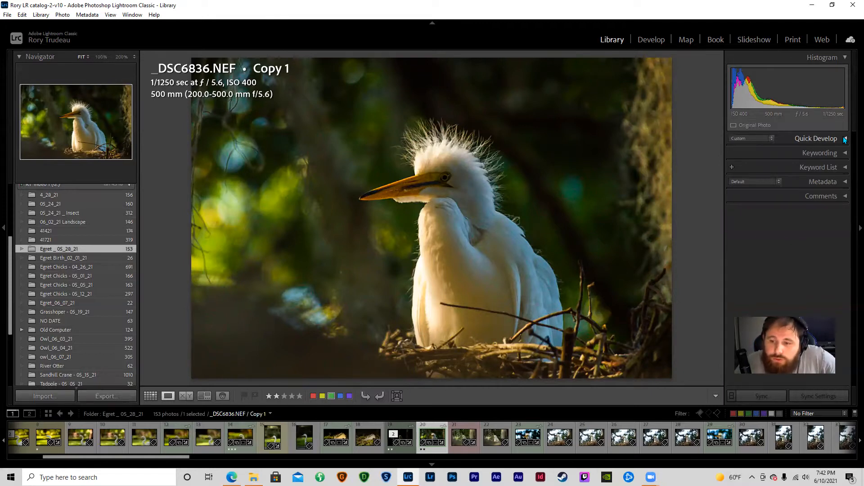
# Examine the keywording options and browse the Keyword List for the keywords assigned to the egret photo.
pyautogui.click(844, 153)
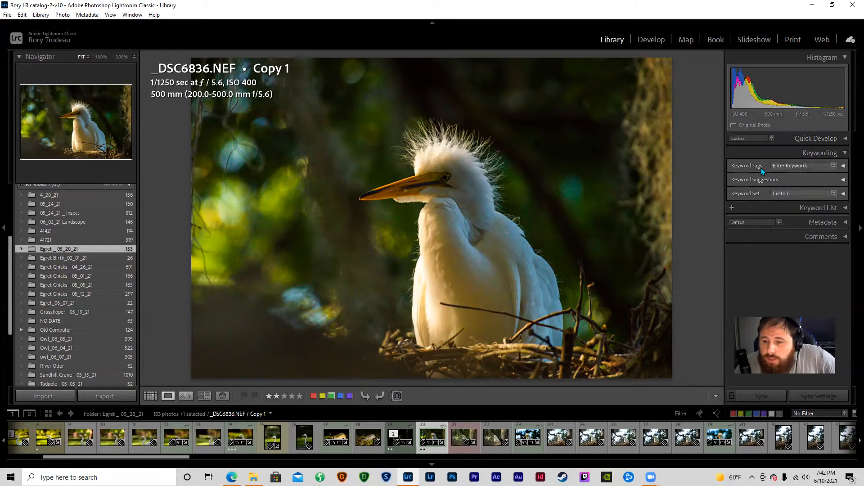
pyautogui.click(844, 208)
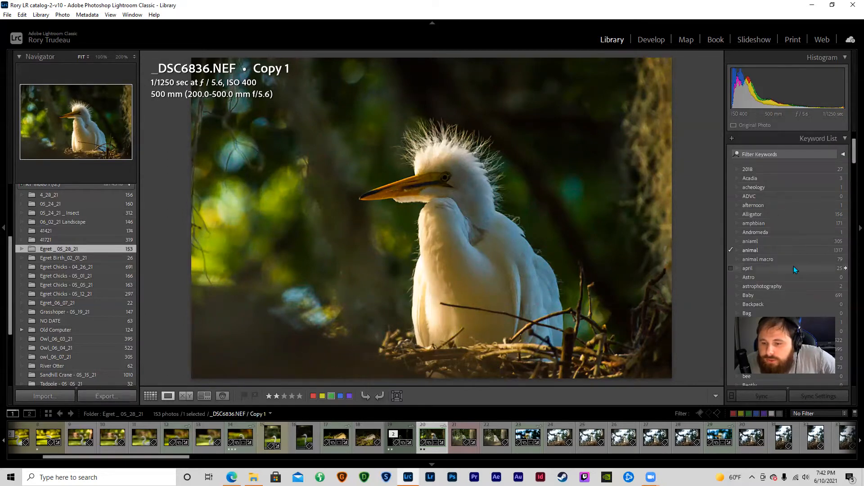
pyautogui.scroll(-5, 793, 266)
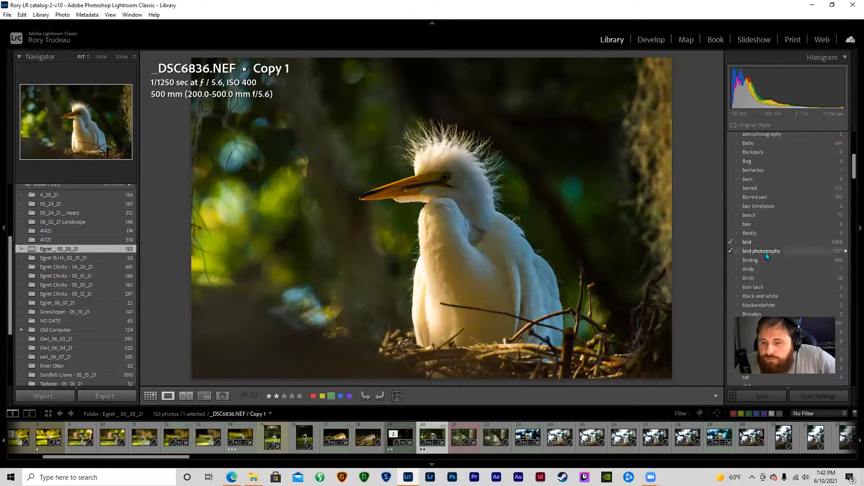
pyautogui.scroll(-8, 787, 267)
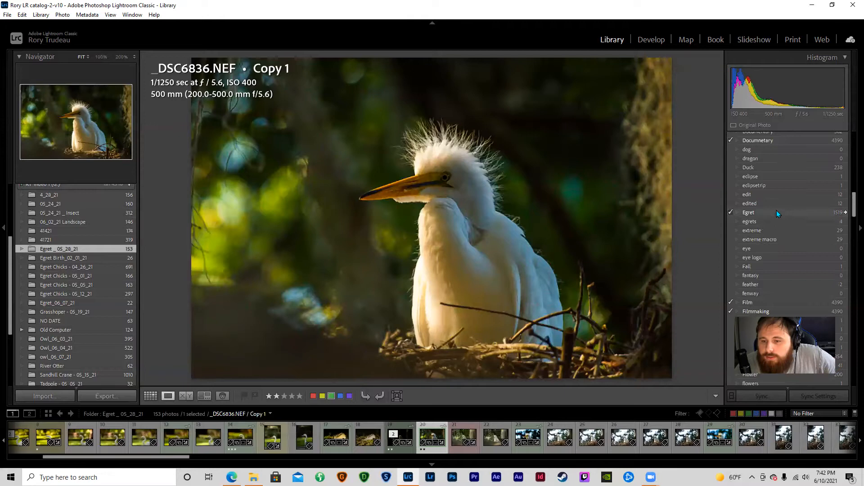
pyautogui.scroll(-10, 772, 263)
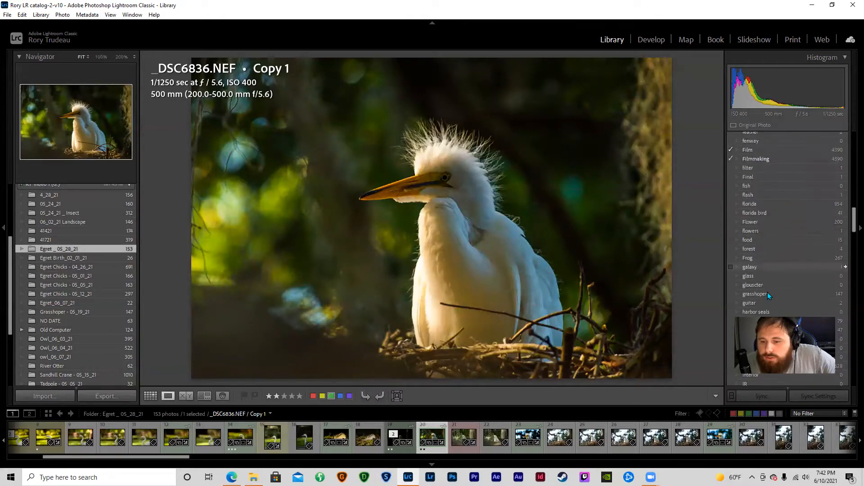
pyautogui.scroll(-10, 784, 229)
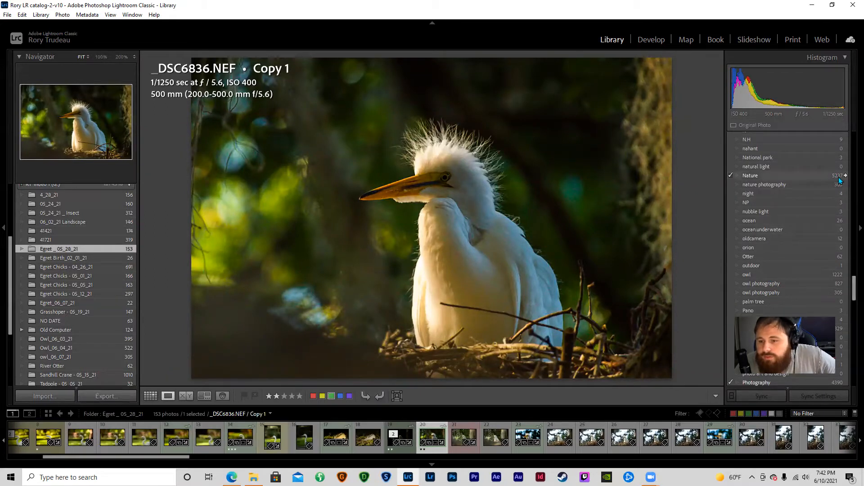
pyautogui.scroll(3, 797, 180)
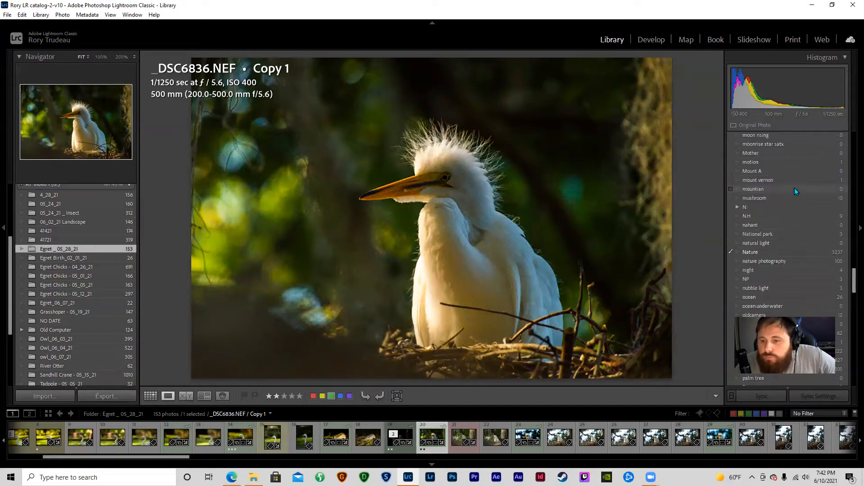
pyautogui.scroll(10, 794, 216)
pyautogui.scroll(10, 793, 241)
pyautogui.scroll(10, 793, 241)
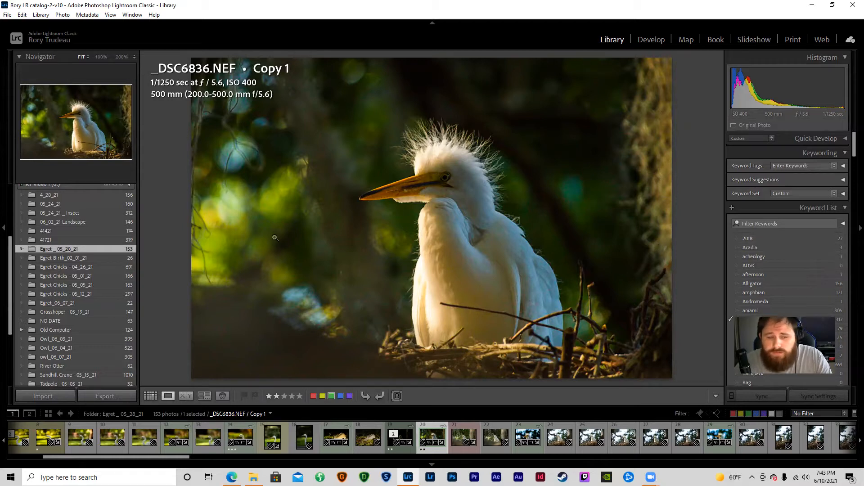
# Look over the beginning of the Keyword List again, and collapse both the Keyword List and Keywording sections.
pyautogui.scroll(5, 96, 215)
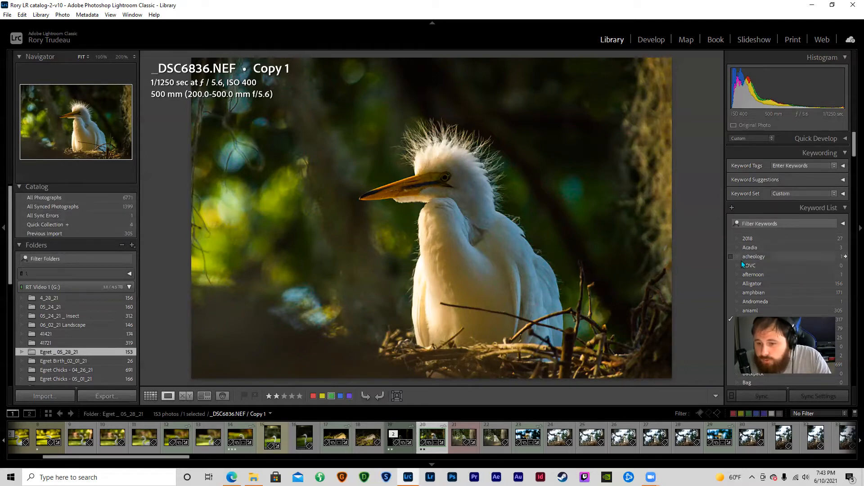
pyautogui.scroll(-2, 749, 269)
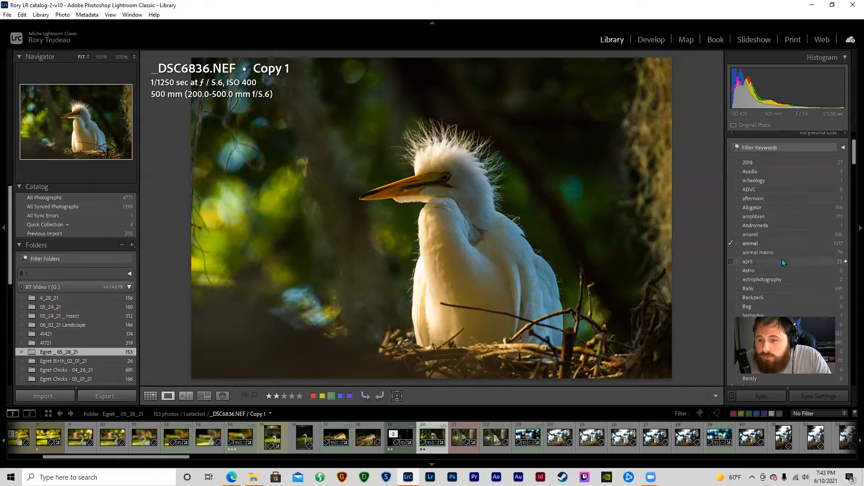
pyautogui.scroll(2, 832, 223)
pyautogui.click(845, 207)
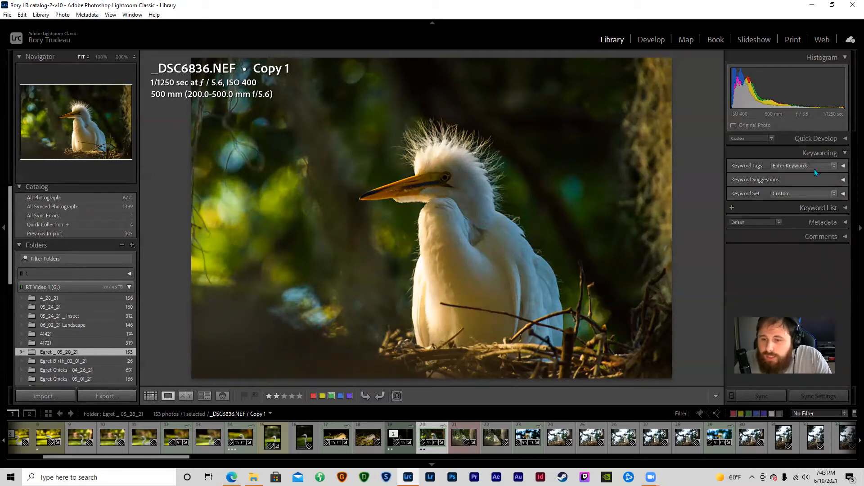
pyautogui.click(844, 154)
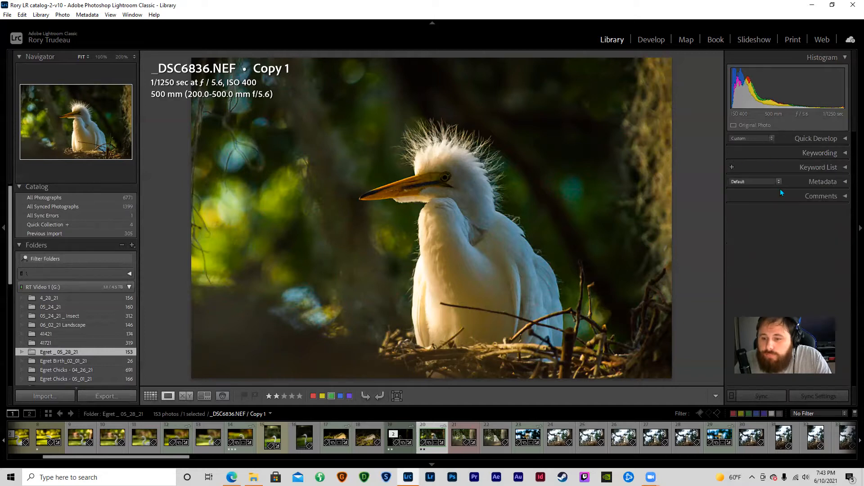
# Review the egret copy's metadata from file name to GPS, including its copyright fields, and check the Comments section.
pyautogui.click(845, 182)
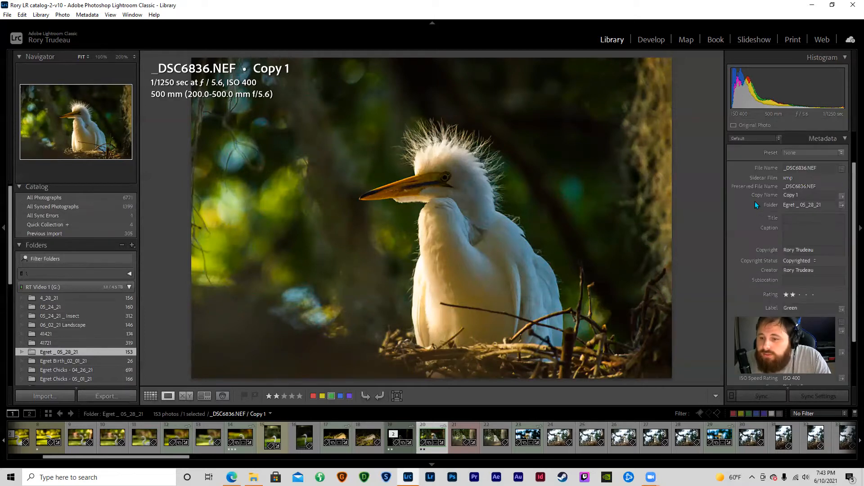
pyautogui.scroll(-1, 755, 203)
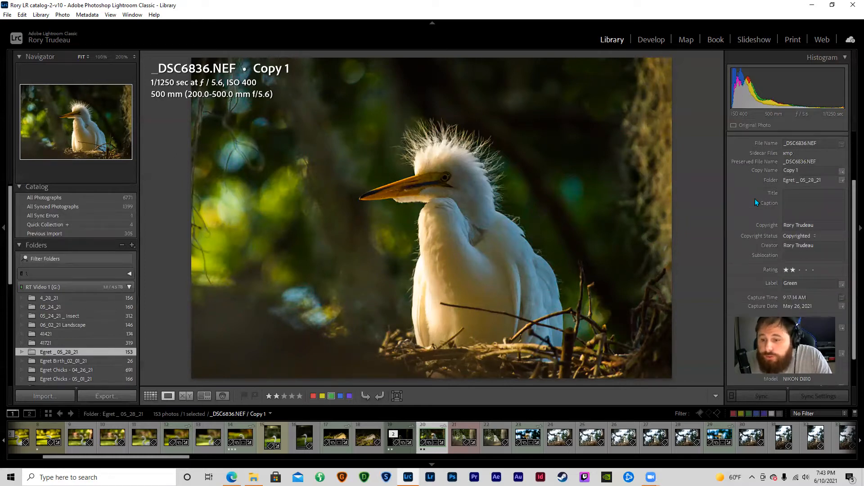
pyautogui.scroll(-1, 750, 207)
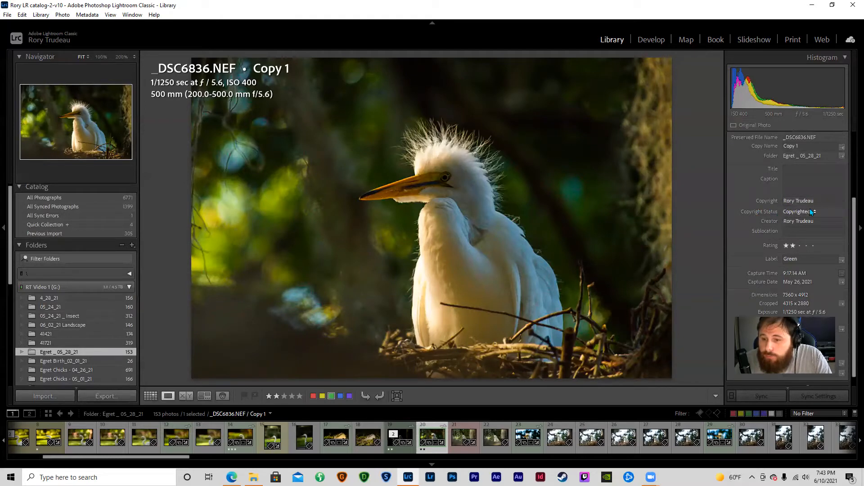
pyautogui.scroll(1, 783, 214)
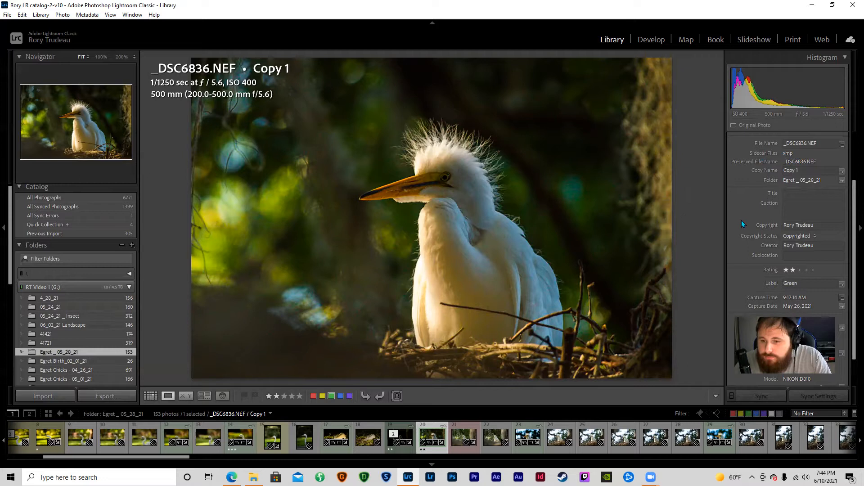
pyautogui.scroll(-3, 742, 221)
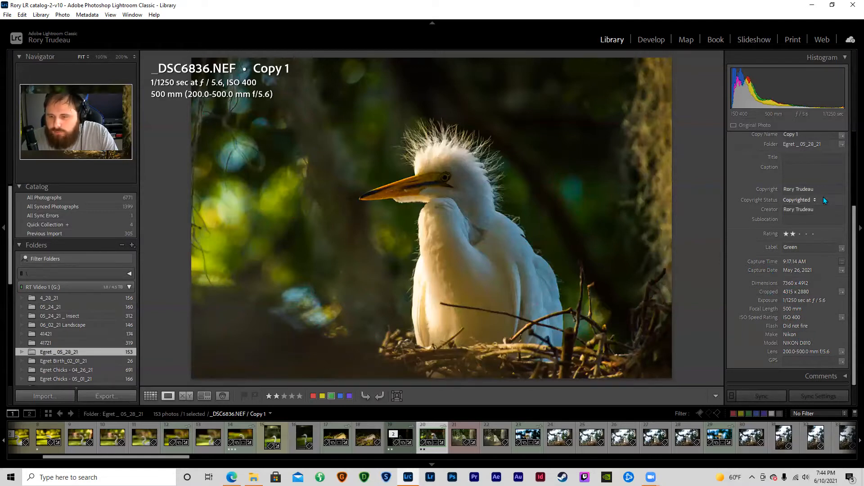
pyautogui.scroll(3, 752, 204)
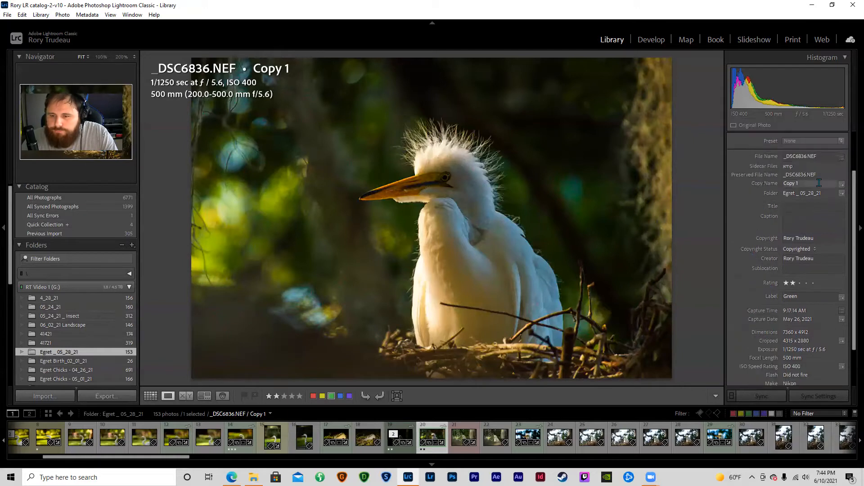
pyautogui.click(839, 154)
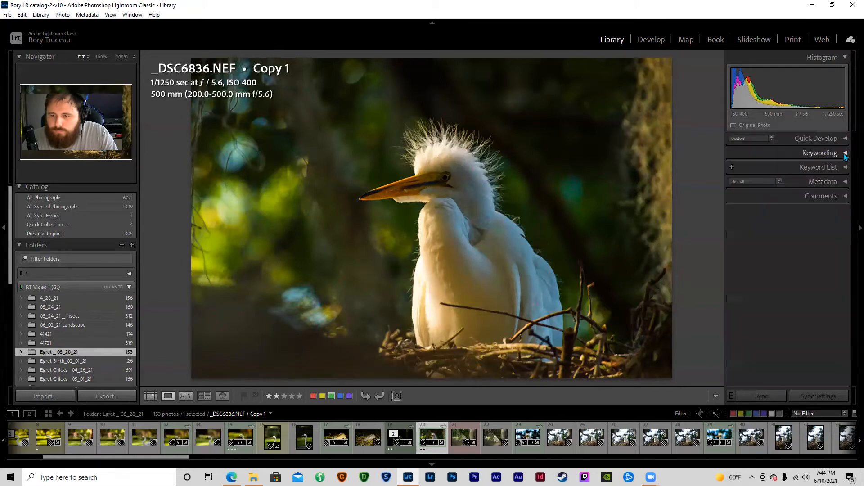
pyautogui.click(844, 197)
pyautogui.click(845, 196)
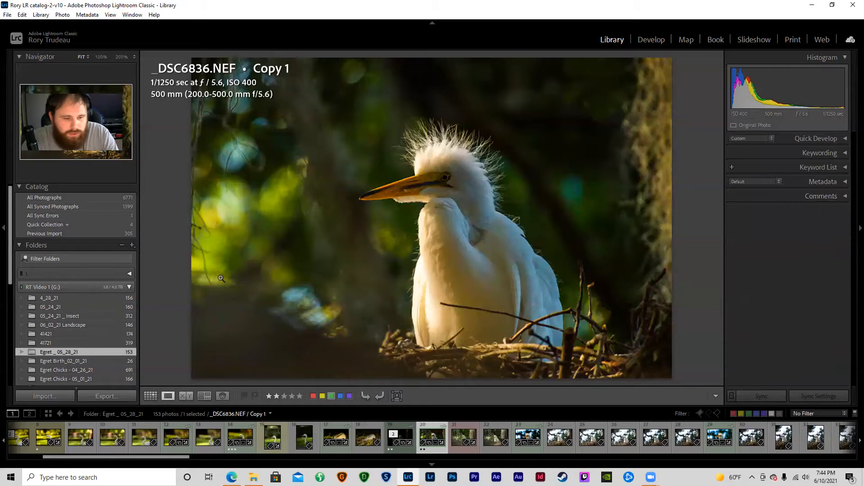
# Open the striped beetle photo _DSC6657.NEF from the 05_24_21 _ Insect folder in Loupe view and expand its Comments section.
pyautogui.click(85, 317)
pyautogui.press('g')
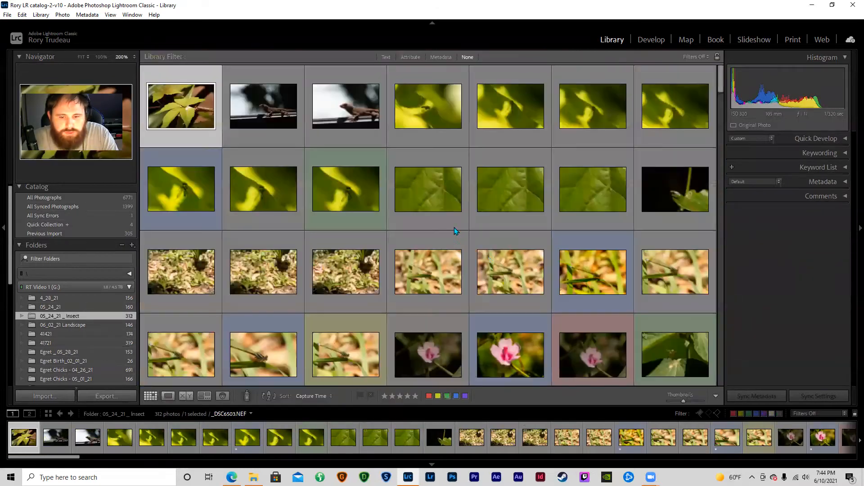
pyautogui.moveTo(722, 84); pyautogui.dragTo(714, 247)
pyautogui.scroll(5, 714, 247)
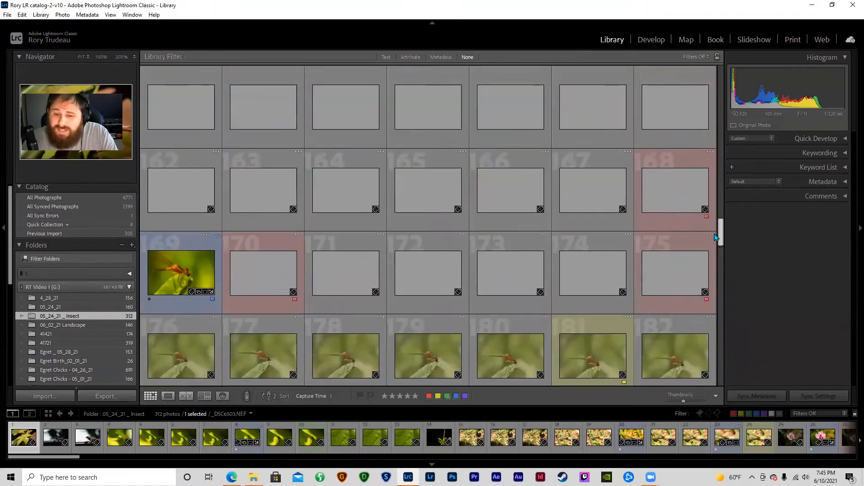
pyautogui.doubleClick(423, 132)
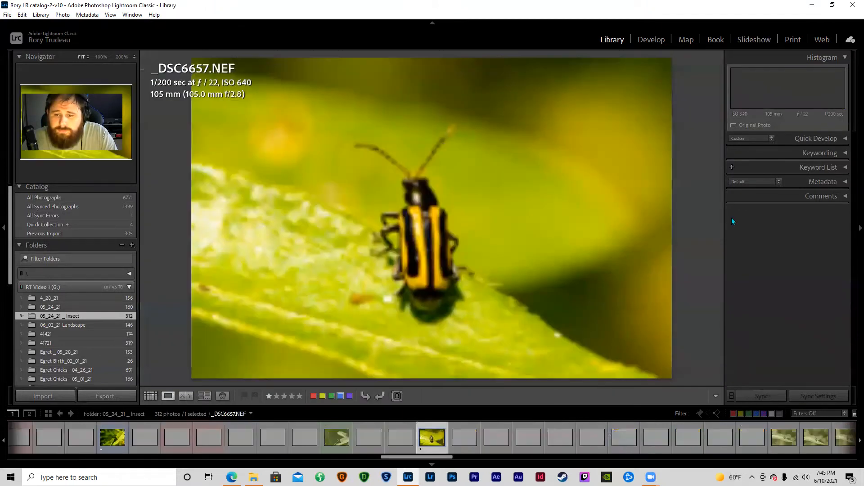
pyautogui.click(846, 197)
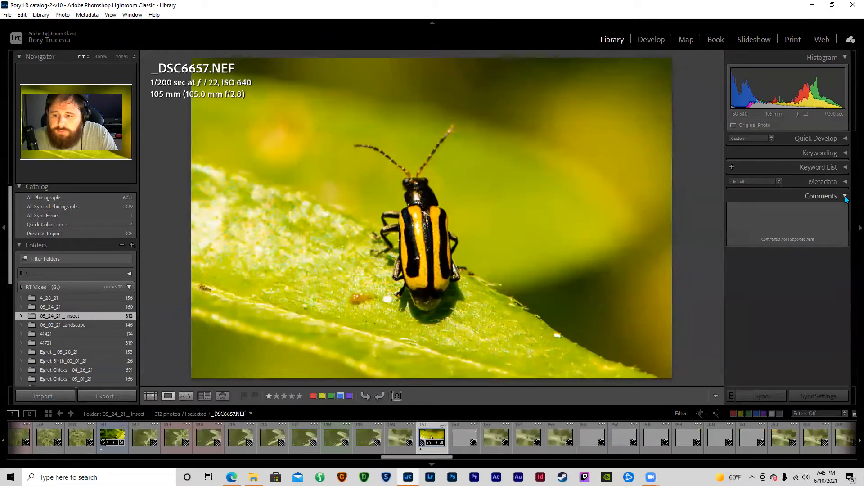
# Look over the beetle photo's metadata fields again, and collapse the Comments and Metadata sections.
pyautogui.click(846, 197)
pyautogui.click(846, 181)
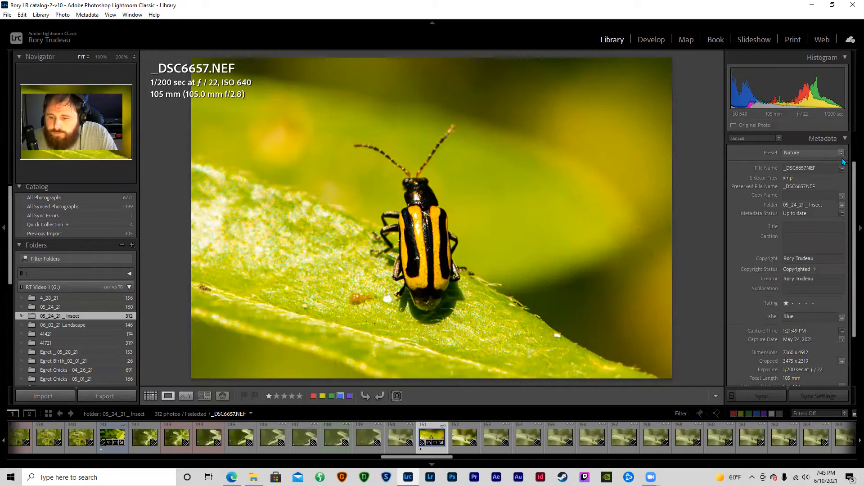
pyautogui.scroll(-1, 733, 184)
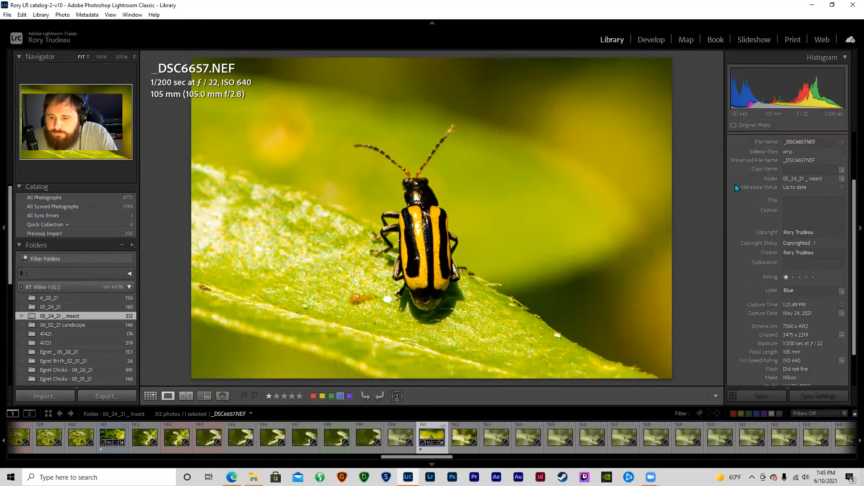
pyautogui.scroll(3, 747, 185)
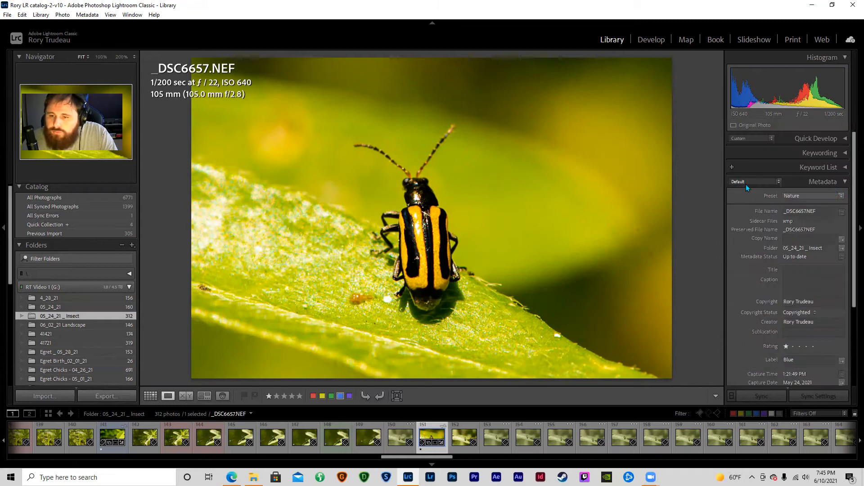
pyautogui.click(844, 183)
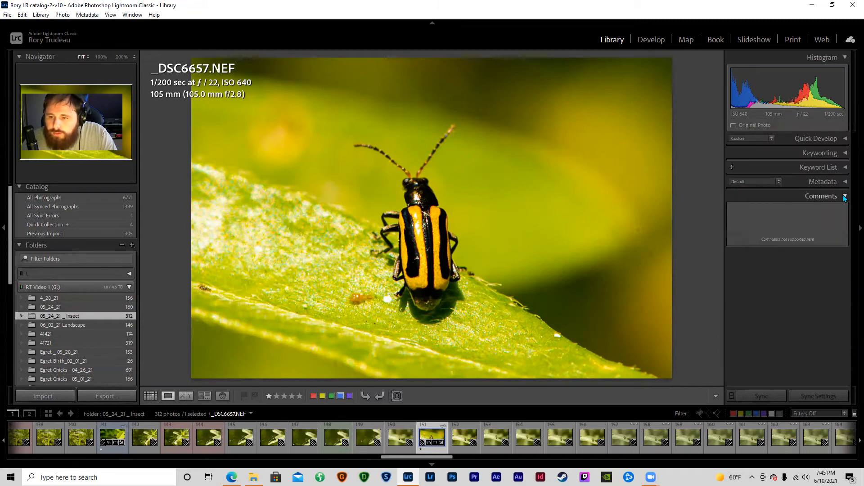
pyautogui.click(846, 197)
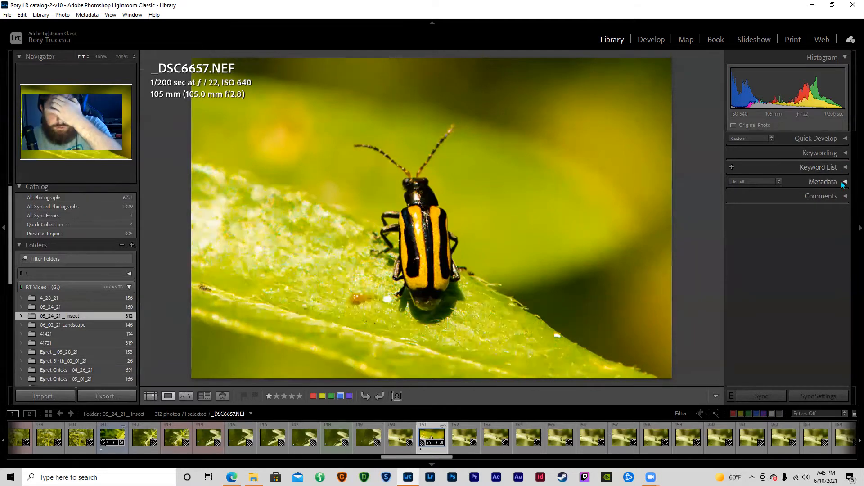
pyautogui.click(843, 183)
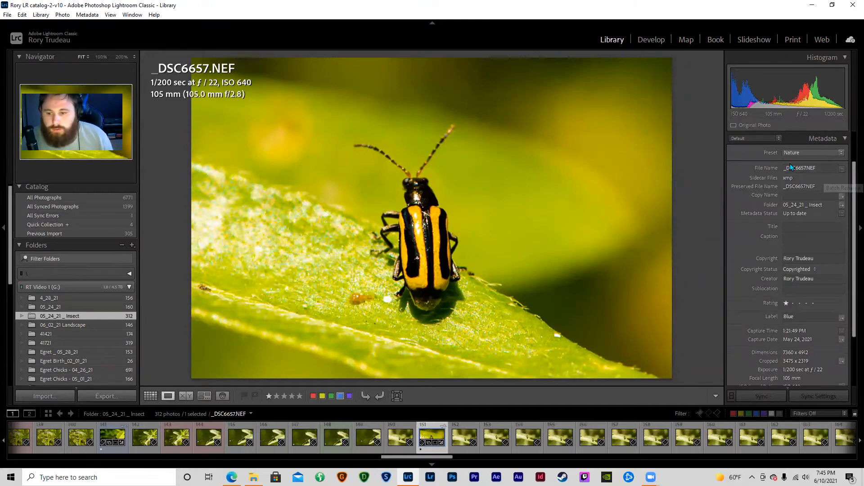
pyautogui.scroll(1, 757, 181)
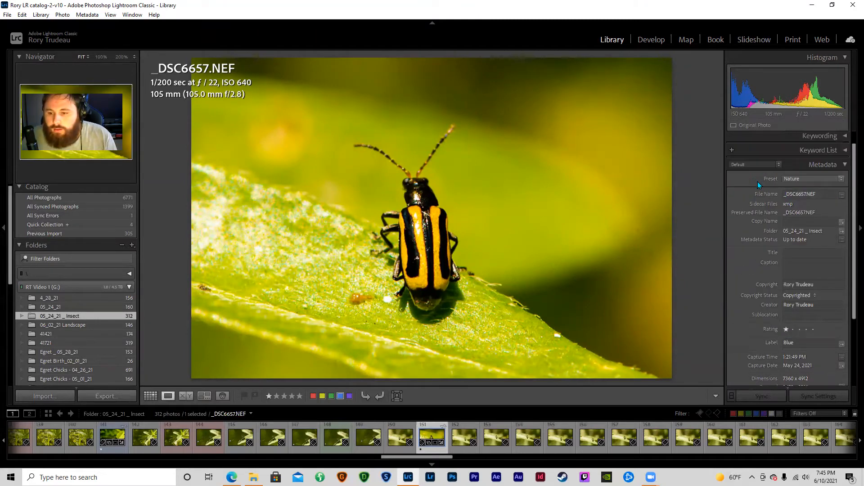
pyautogui.click(845, 165)
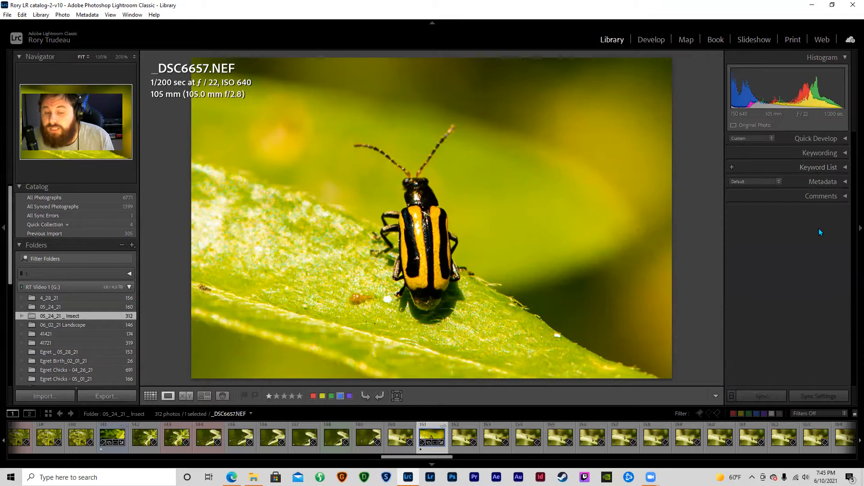
# Browse back through the insect folder's grid and inspect the brown lizard photo _DSC6604.NEF at 200% zoom.
pyautogui.doubleClick(476, 191)
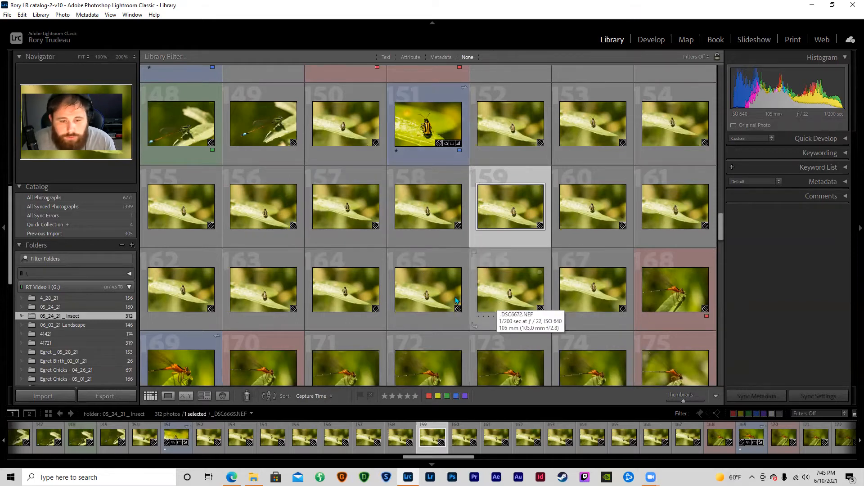
pyautogui.moveTo(719, 225); pyautogui.dragTo(724, 156)
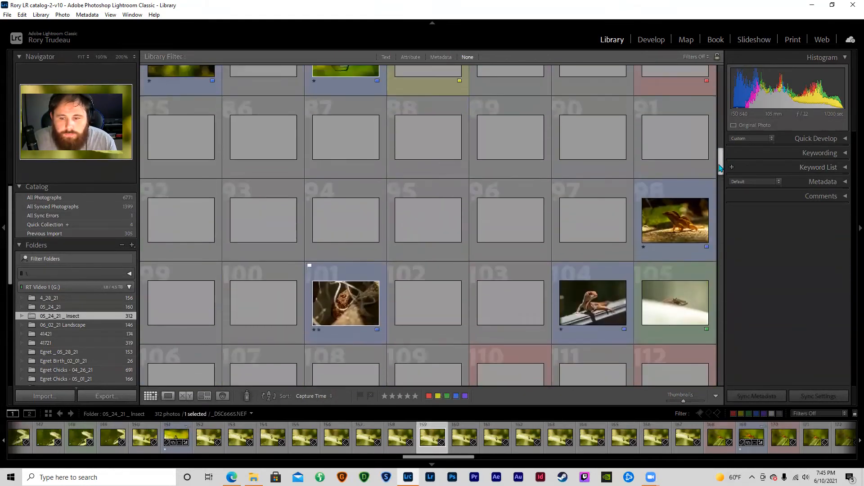
pyautogui.doubleClick(682, 210)
pyautogui.click(540, 148)
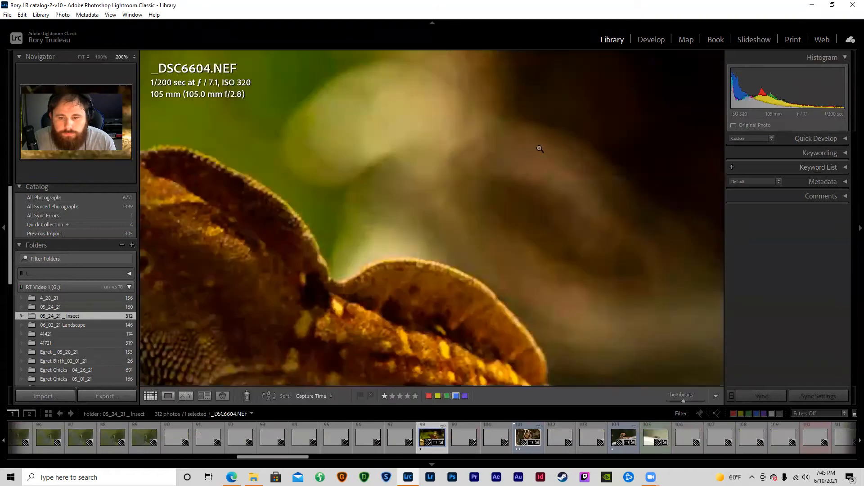
# Return to the thumbnail grid and open the spider photo _DSC6584.NEF in Loupe view.
pyautogui.press('g')
pyautogui.moveTo(722, 161); pyautogui.dragTo(722, 149)
pyautogui.doubleClick(369, 223)
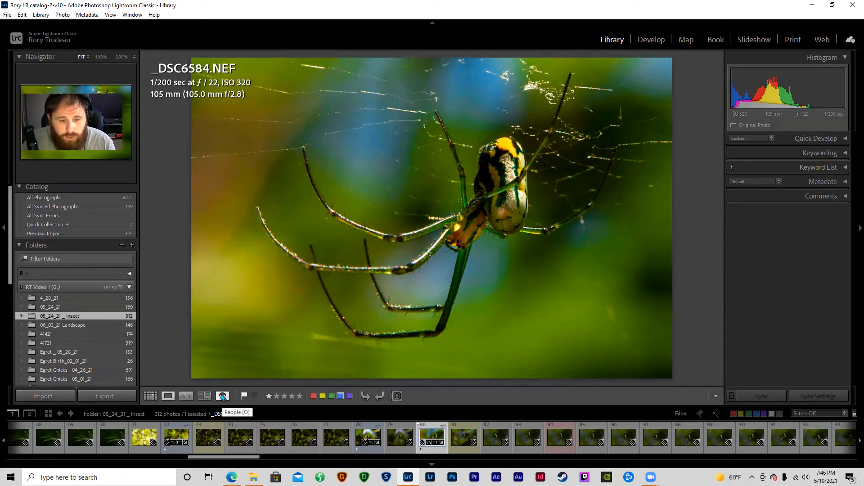
# Show the spider photo in Survey view and step through its neighbours to photo 78 in the filmstrip.
pyautogui.click(204, 396)
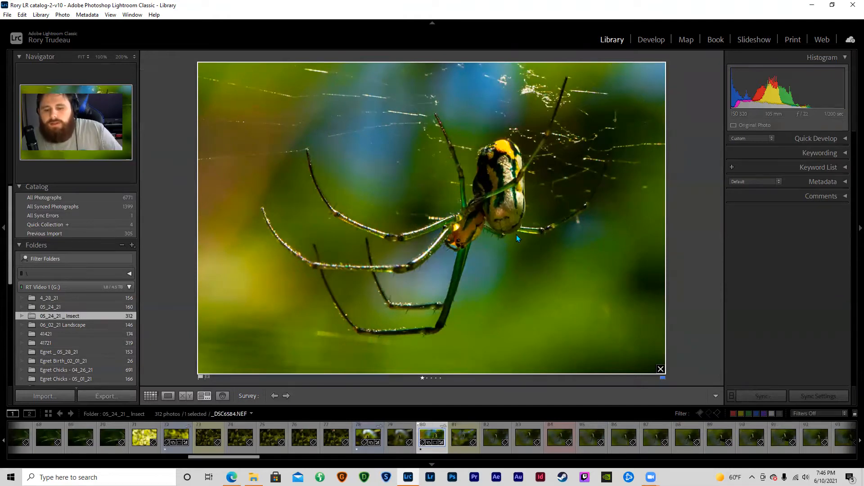
pyautogui.press('Right')
pyautogui.press('Right')
pyautogui.press('Right')
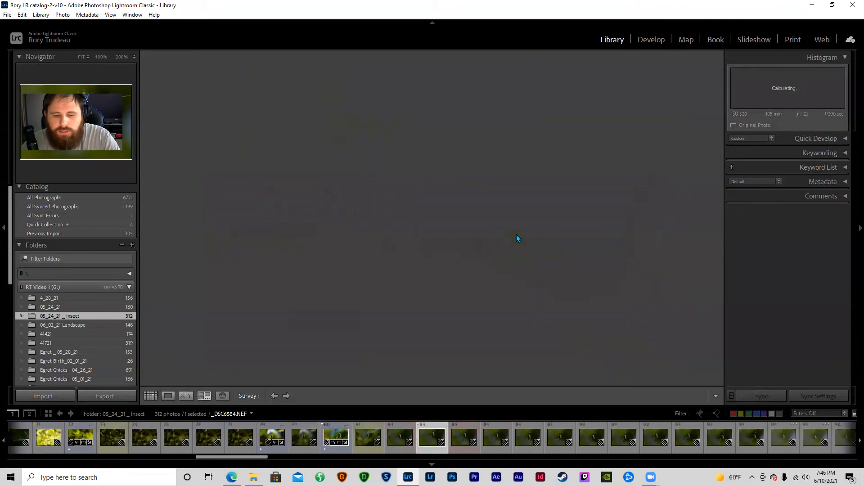
pyautogui.press('Left')
pyautogui.press('Left')
pyautogui.press('Left')
pyautogui.press('Left')
pyautogui.press('Left')
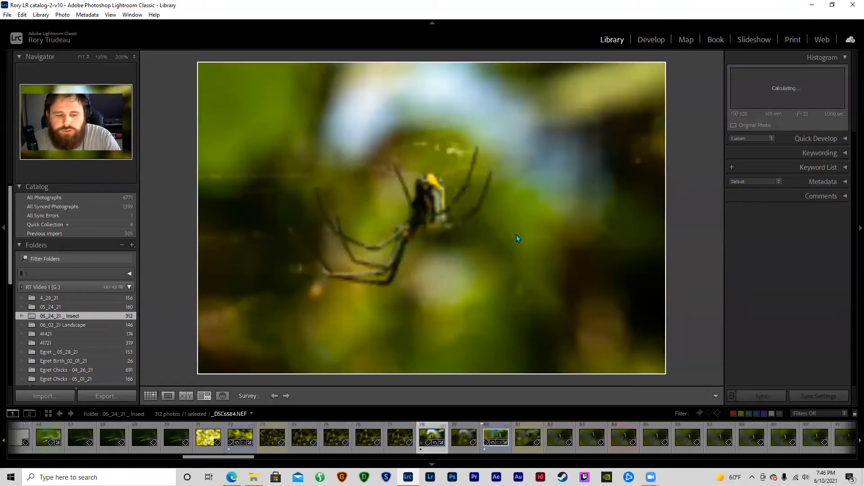
# Survey spider photo 78 alongside photos 77 and 72, and remove those two from the survey again.
pyautogui.moveTo(513, 247)
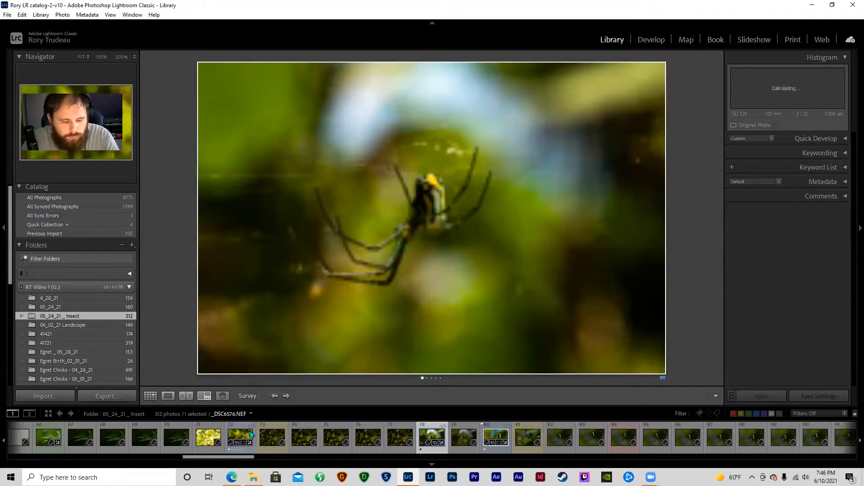
pyautogui.keyDown('ctrl'); pyautogui.click(394, 441); pyautogui.keyUp('ctrl')
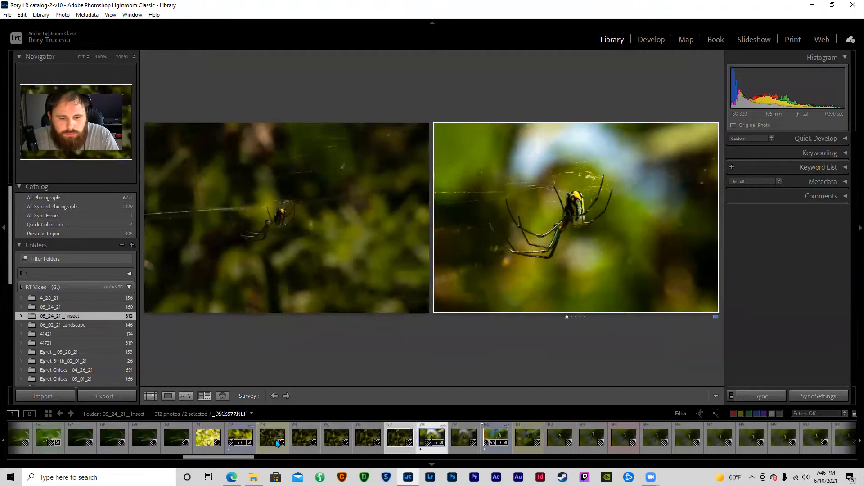
pyautogui.keyDown('ctrl'); pyautogui.click(240, 438); pyautogui.keyUp('ctrl')
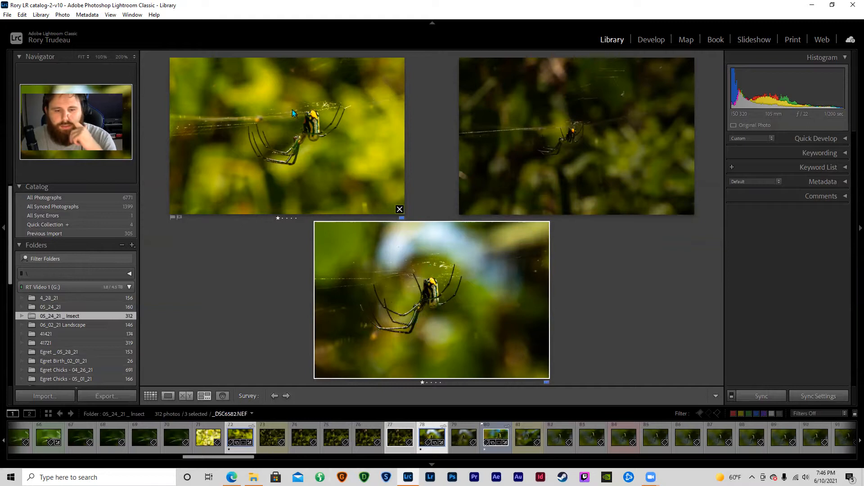
pyautogui.click(689, 210)
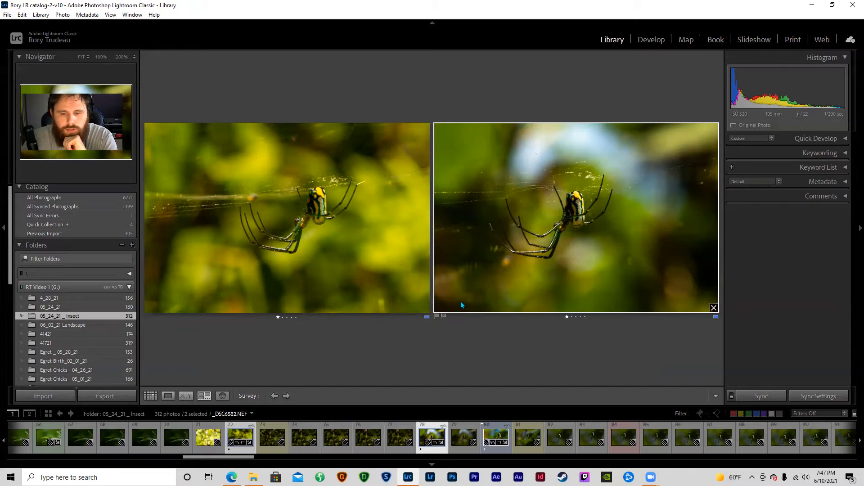
pyautogui.click(425, 309)
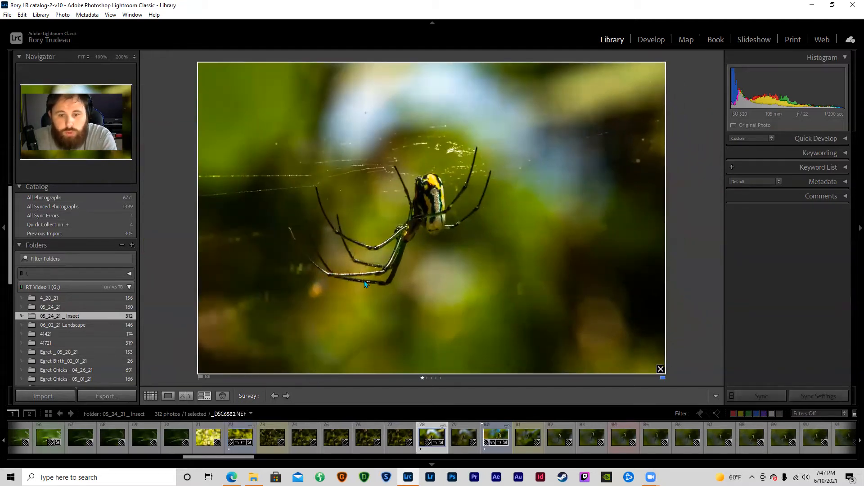
# Compare spider photo _DSC6582.NEF with candidate _DSC6583.NEF in Compare view, and return to the thumbnail grid.
pyautogui.doubleClick(412, 231)
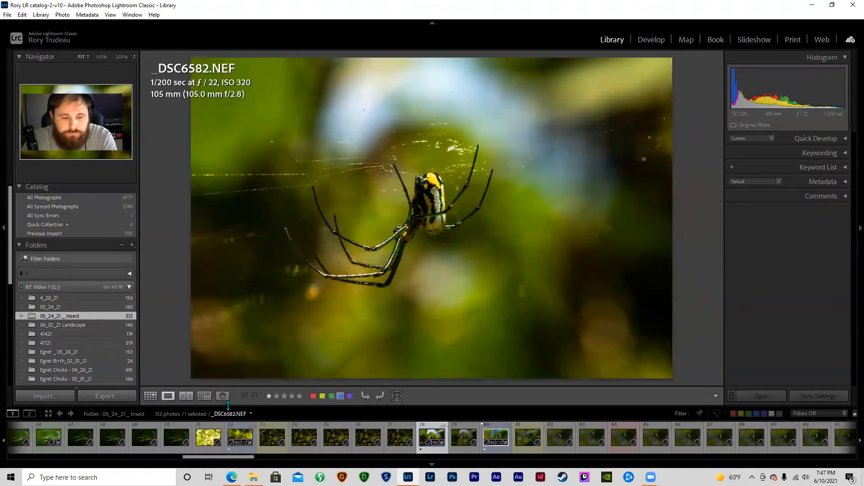
pyautogui.click(189, 396)
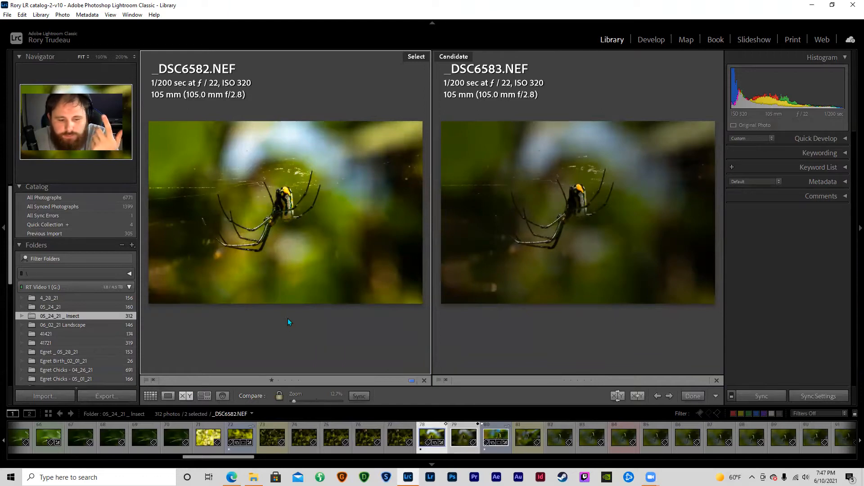
pyautogui.press('g')
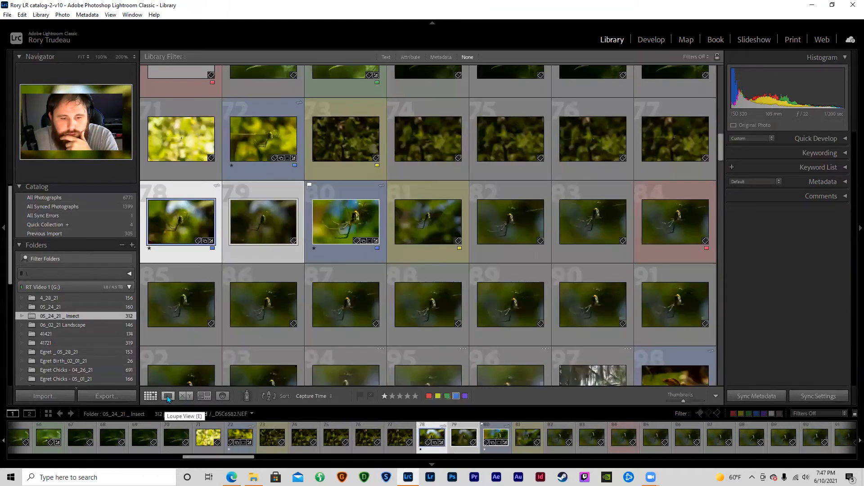
# Switch the spider photo _DSC6584.NEF between Loupe and Grid views, finishing in Loupe view.
pyautogui.doubleClick(336, 217)
pyautogui.press('g')
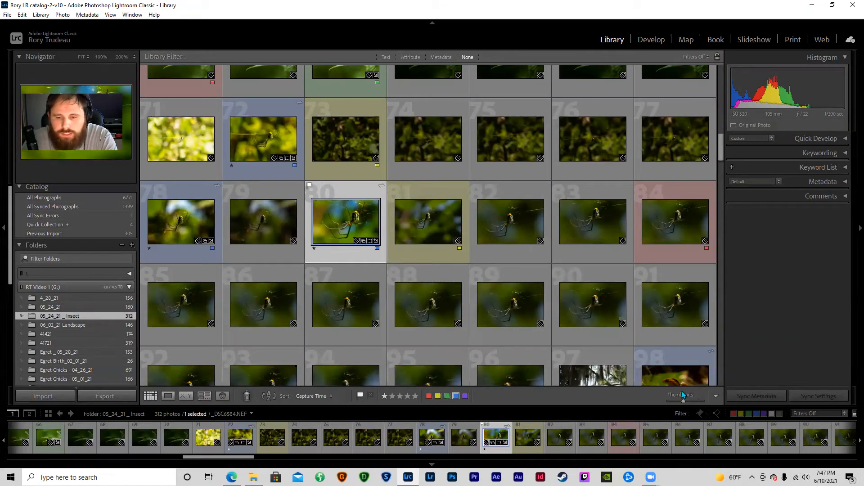
pyautogui.doubleClick(352, 218)
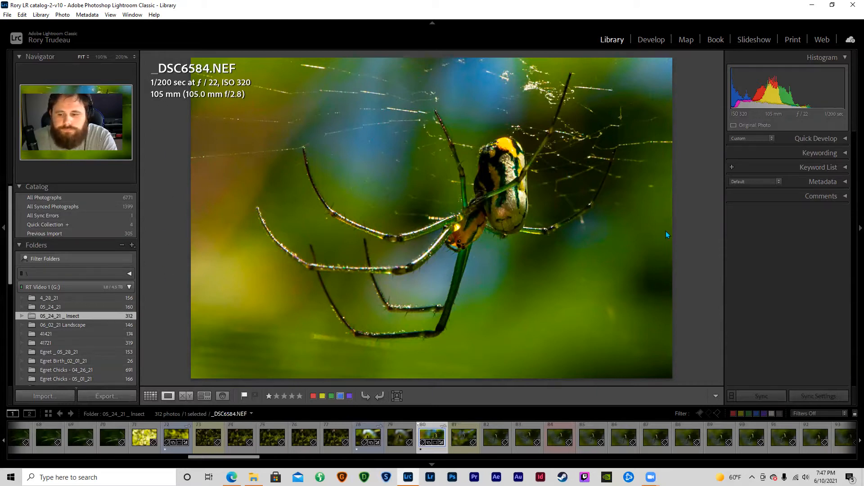
# Try White, Dark Gray and Black as the background color around the spider photo.
pyautogui.rightClick(161, 193)
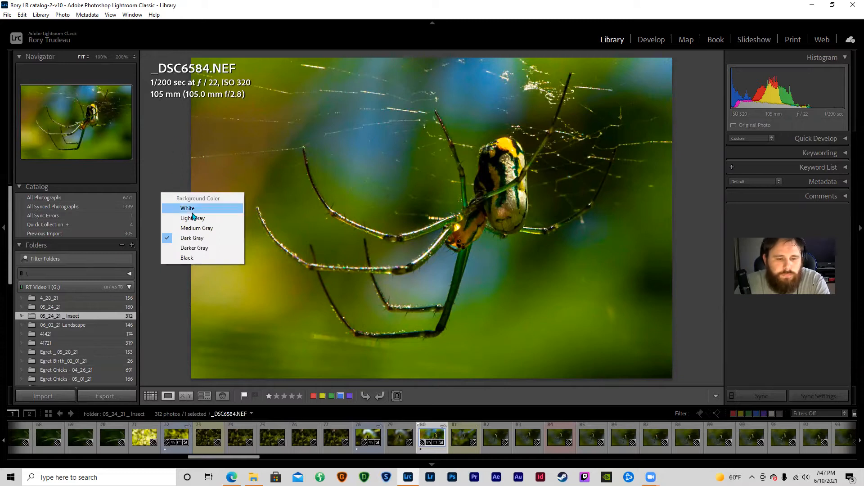
pyautogui.click(188, 208)
pyautogui.rightClick(171, 191)
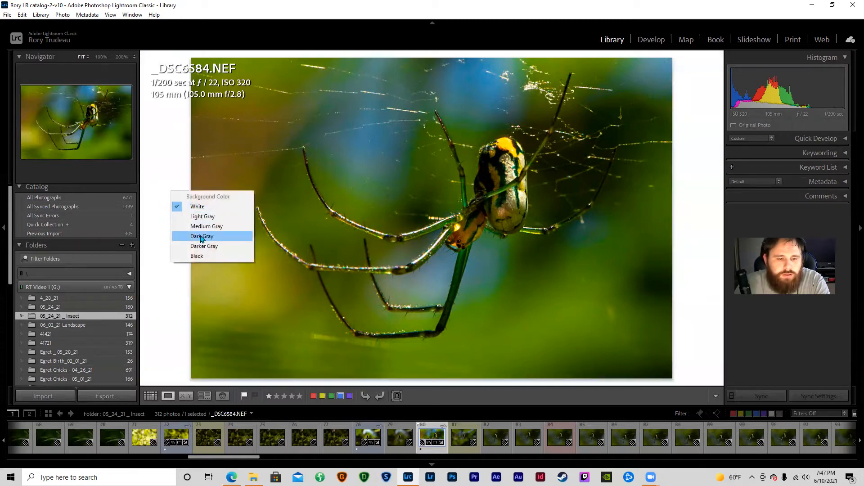
pyautogui.click(201, 236)
pyautogui.rightClick(180, 205)
pyautogui.click(195, 242)
# Cycle the background around the spider photo through the darker shades, including Dark Gray.
pyautogui.rightClick(169, 196)
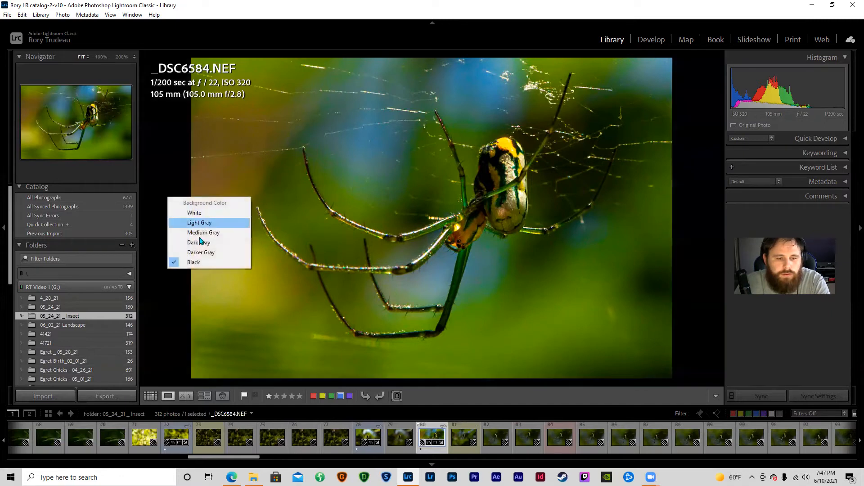
pyautogui.click(208, 251)
pyautogui.rightClick(182, 194)
pyautogui.click(214, 242)
pyautogui.rightClick(169, 187)
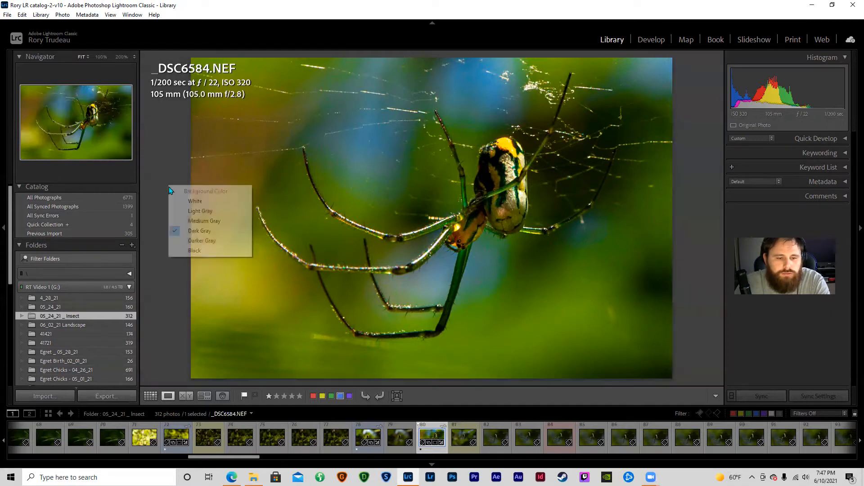
pyautogui.click(200, 243)
pyautogui.rightClick(166, 188)
pyautogui.click(201, 223)
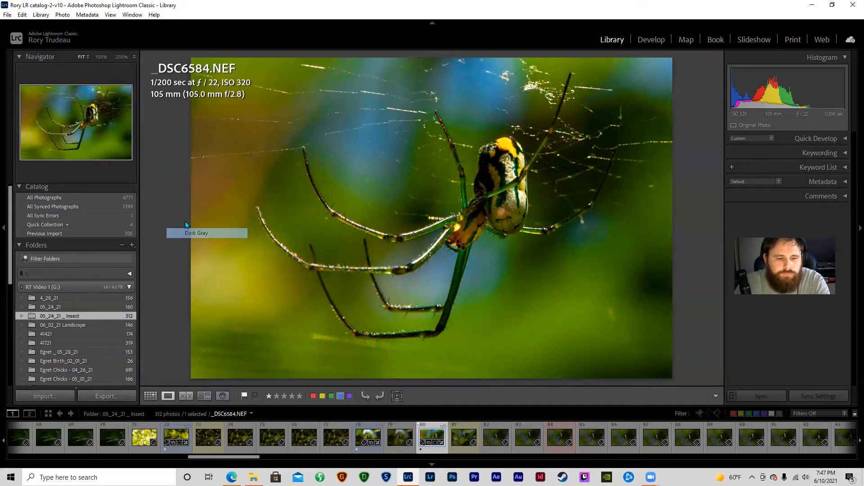
pyautogui.rightClick(178, 199)
pyautogui.click(200, 258)
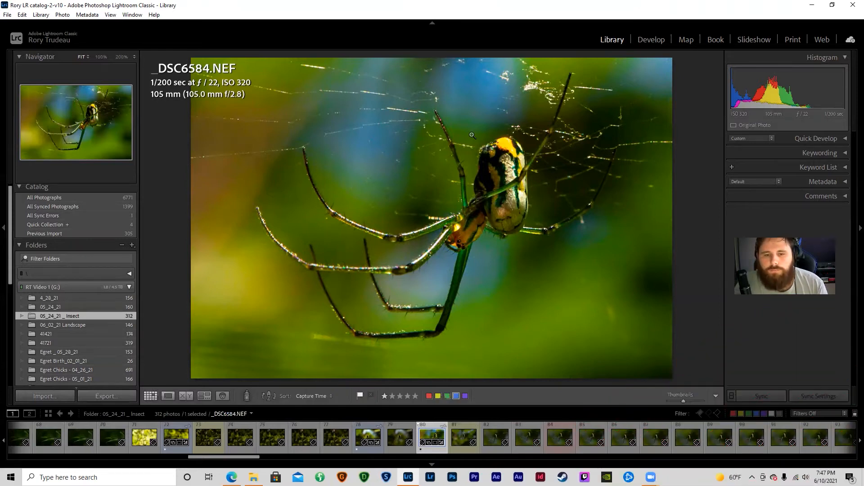
# Go back to the thumbnail grid, and open the selected spider photo in the Develop module.
pyautogui.click(151, 396)
pyautogui.moveTo(6, 275); pyautogui.dragTo(2, 305)
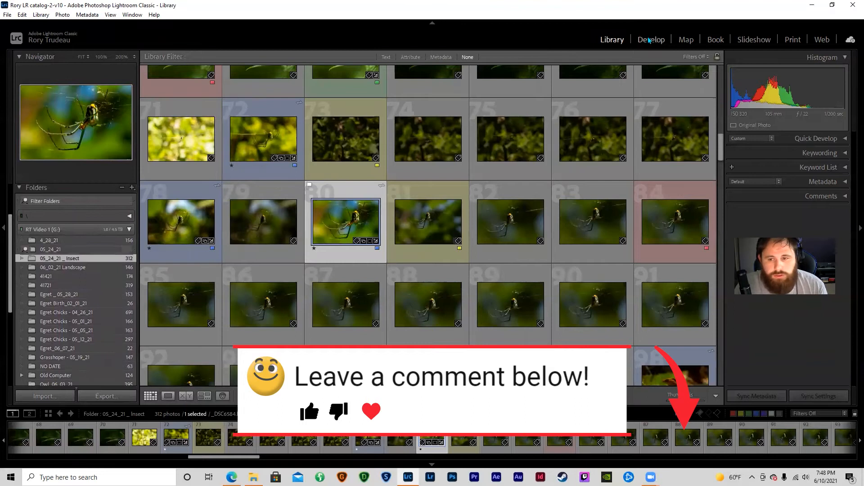
pyautogui.click(651, 40)
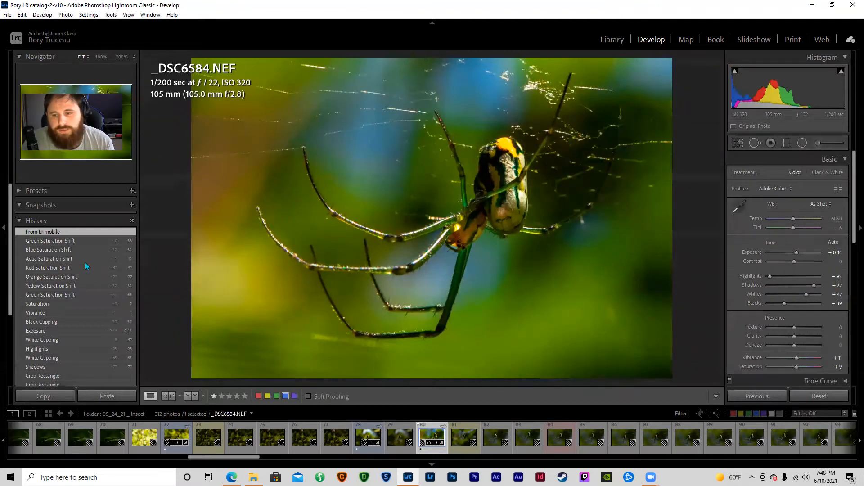
# Collapse the Basic adjustments, and check the Lens Corrections profile options before collapsing them too.
pyautogui.click(845, 160)
pyautogui.click(845, 231)
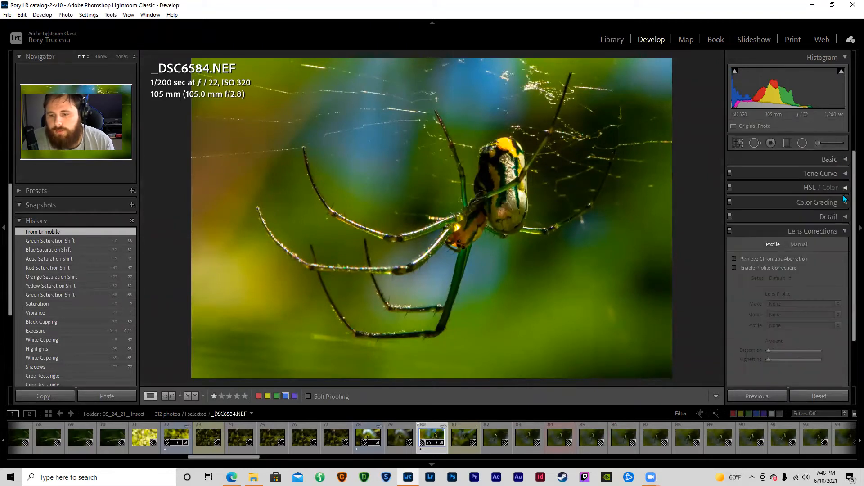
pyautogui.click(845, 231)
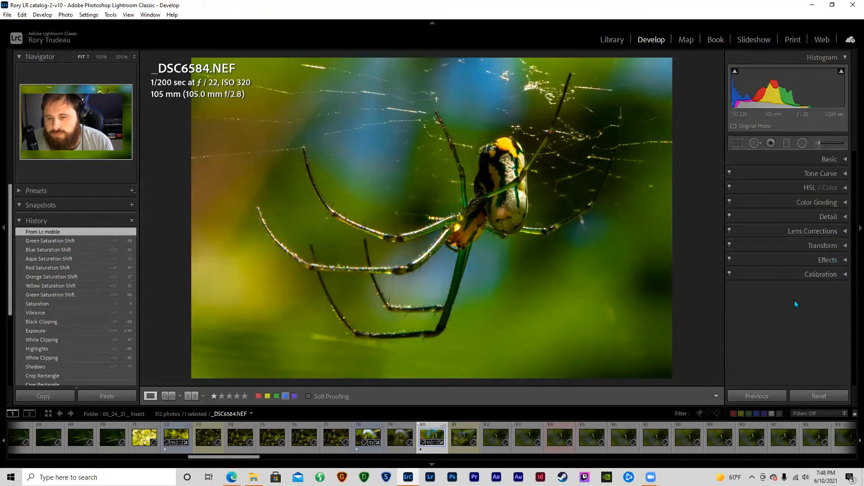
# Look over the Basic adjustments and then the Tone Curve, collapsing each section again.
pyautogui.click(846, 160)
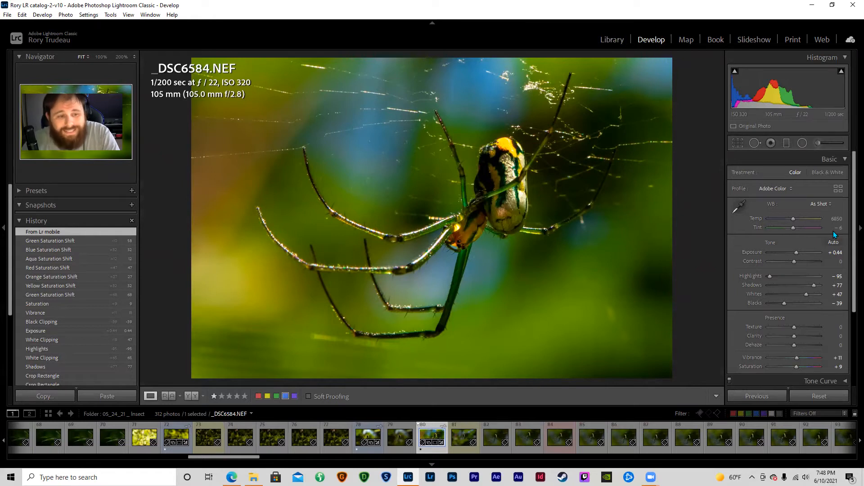
pyautogui.moveTo(853, 220); pyautogui.dragTo(852, 252)
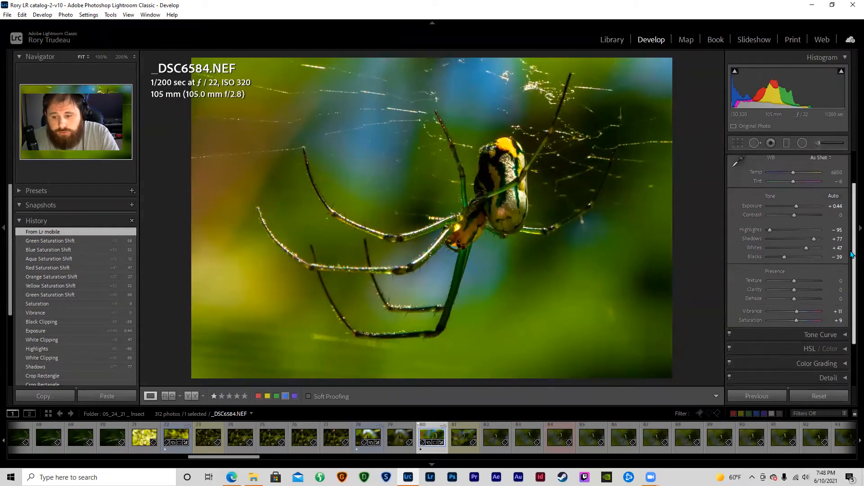
pyautogui.scroll(2, 846, 191)
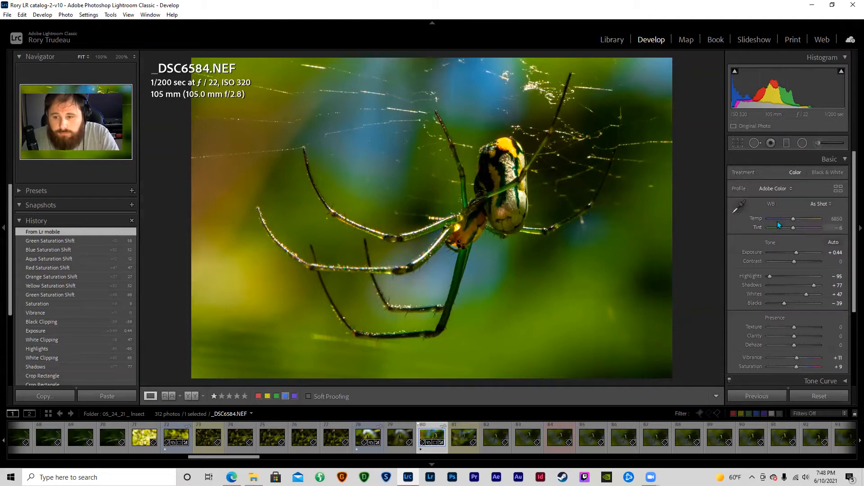
pyautogui.click(844, 160)
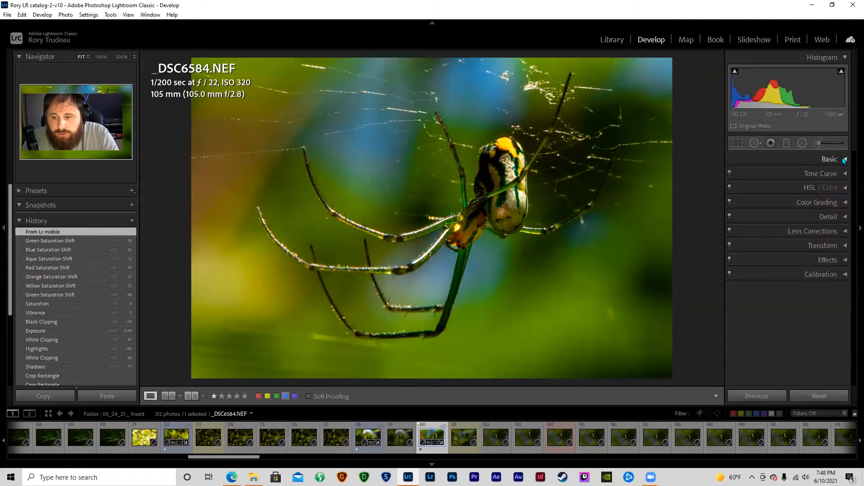
pyautogui.click(845, 174)
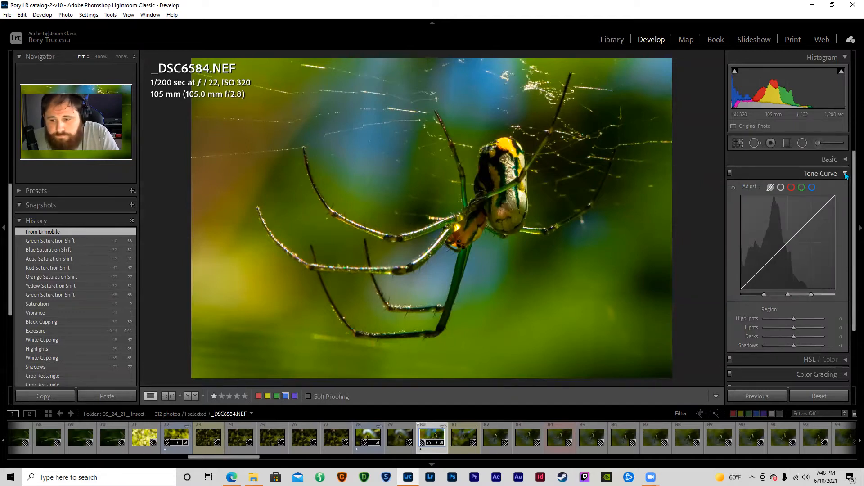
pyautogui.click(846, 174)
# Review the Hue, Luminance, Saturation and All views of the HSL adjustments, and collapse the section.
pyautogui.click(846, 188)
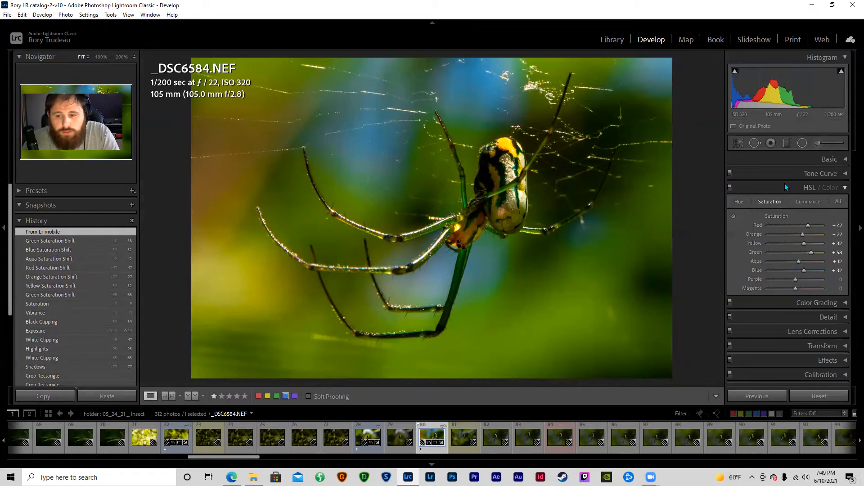
pyautogui.click(739, 202)
pyautogui.click(805, 203)
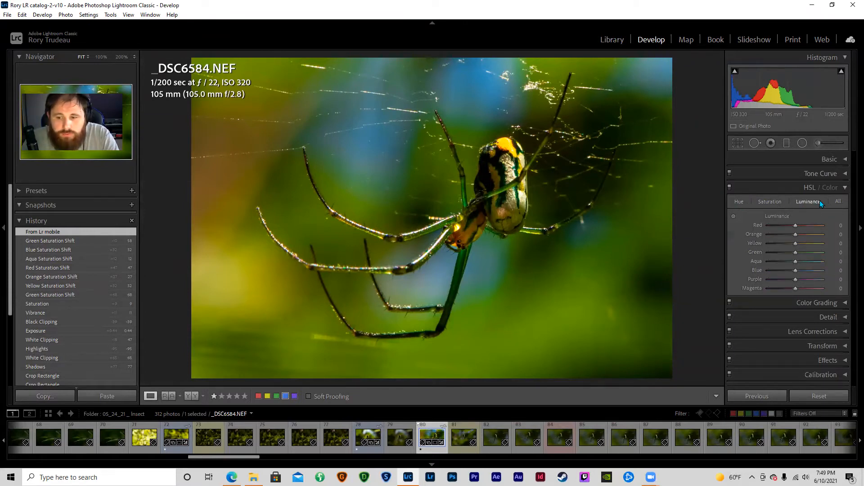
pyautogui.click(770, 201)
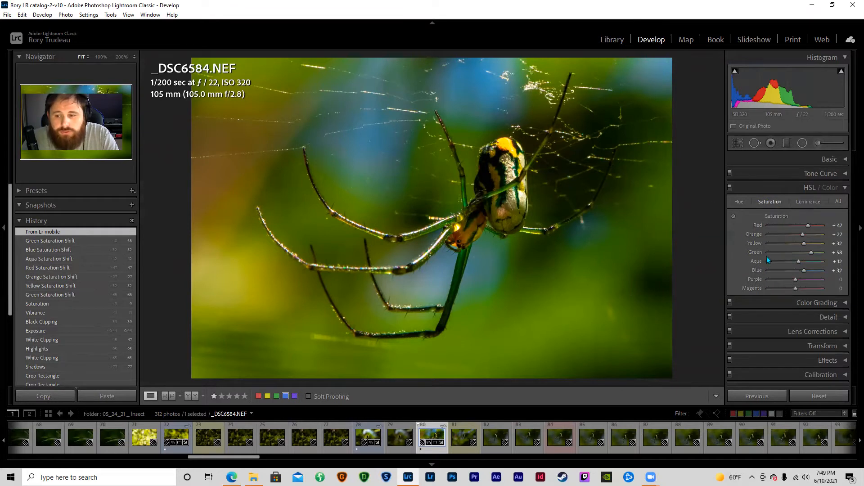
pyautogui.click(840, 202)
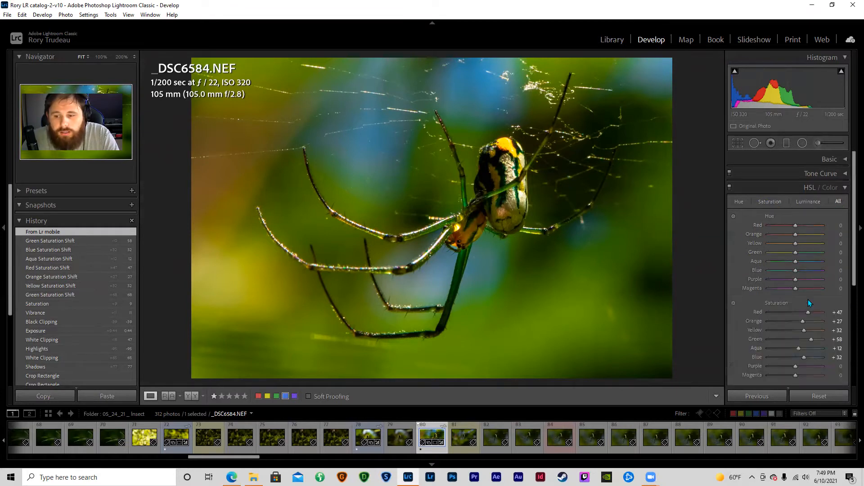
pyautogui.moveTo(852, 242)
pyautogui.mouseDown()
pyautogui.moveTo(851, 319)
pyautogui.moveTo(851, 250)
pyautogui.mouseUp()
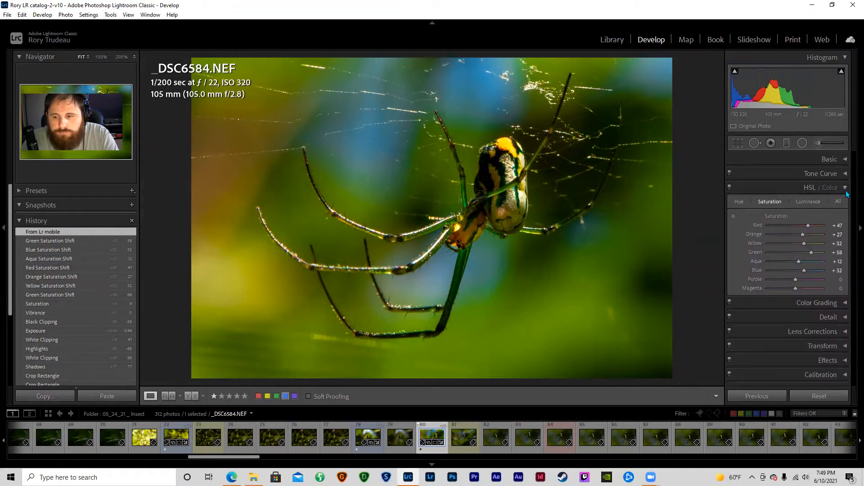
pyautogui.click(844, 187)
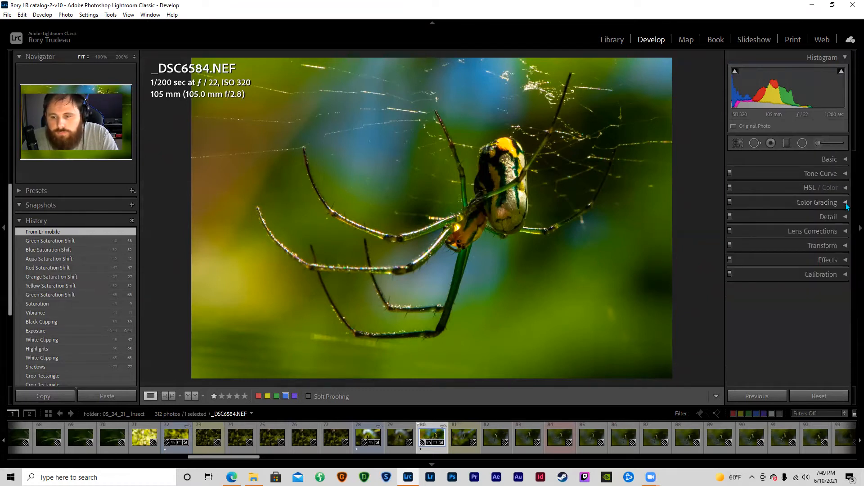
# Try Color Grading with orange midtones at hue 27, orange shadows at hue 28 and saturation 37, and blue highlights at hue 241.
pyautogui.click(845, 202)
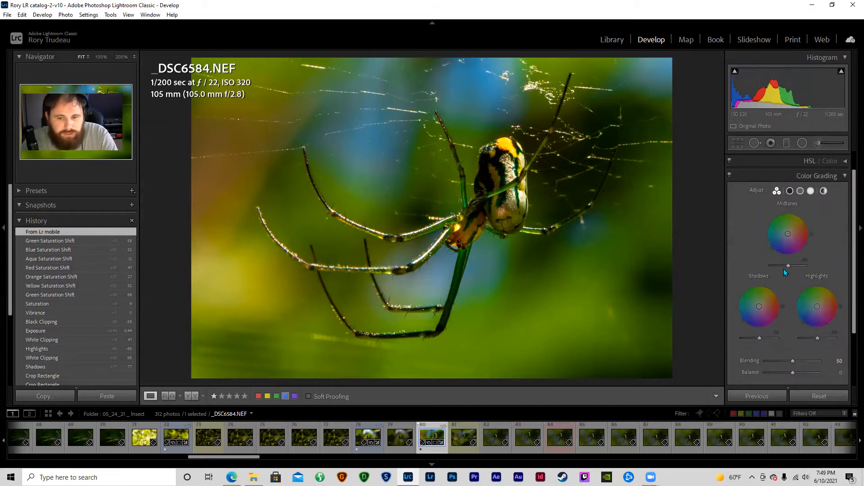
pyautogui.moveTo(787, 234)
pyautogui.mouseDown()
pyautogui.moveTo(787, 225)
pyautogui.moveTo(795, 230)
pyautogui.mouseUp()
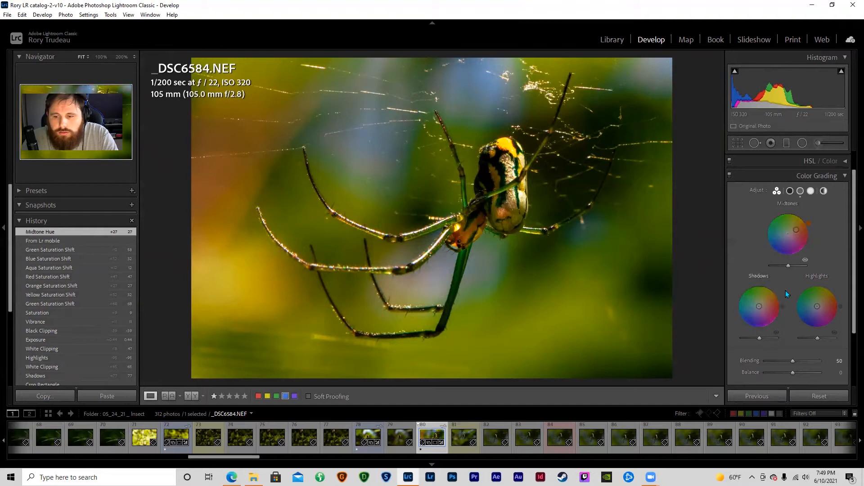
pyautogui.moveTo(760, 308)
pyautogui.mouseDown()
pyautogui.moveTo(746, 317)
pyautogui.moveTo(768, 302)
pyautogui.moveTo(810, 316)
pyautogui.moveTo(806, 324)
pyautogui.moveTo(765, 303)
pyautogui.mouseUp()
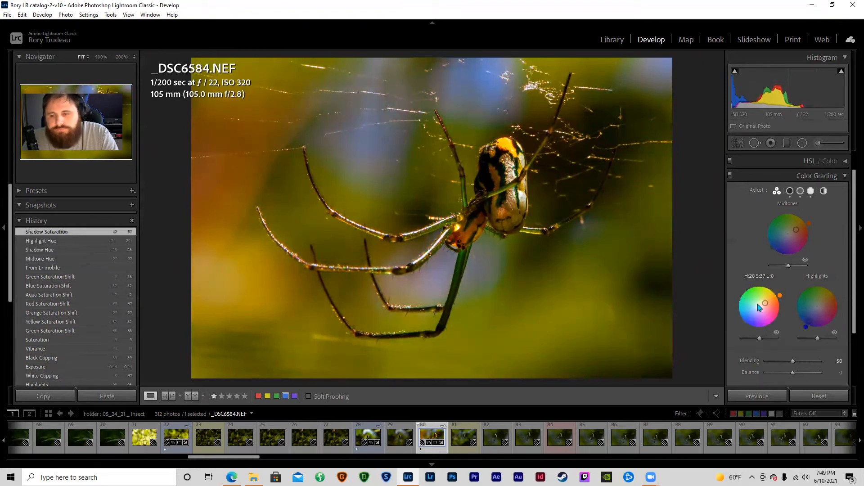
# Reset the midtones, shadows and highlights color wheels to neutral, and collapse Color Grading.
pyautogui.moveTo(792, 233); pyautogui.dragTo(787, 234)
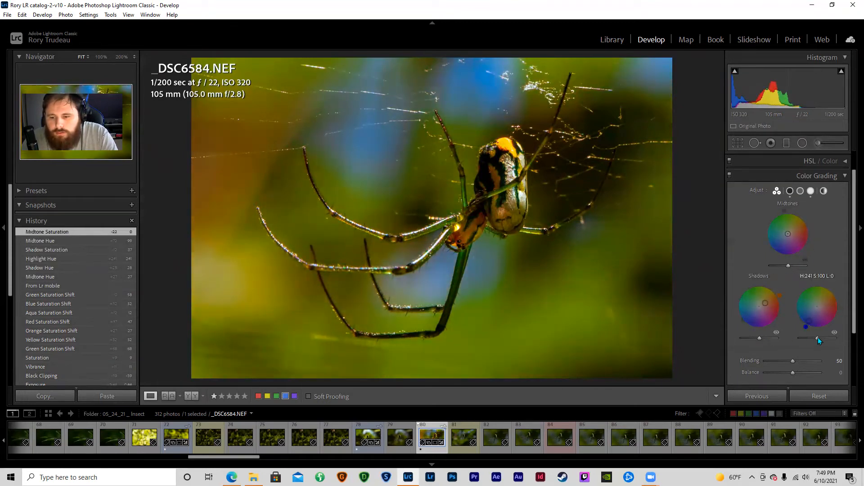
pyautogui.doubleClick(759, 276)
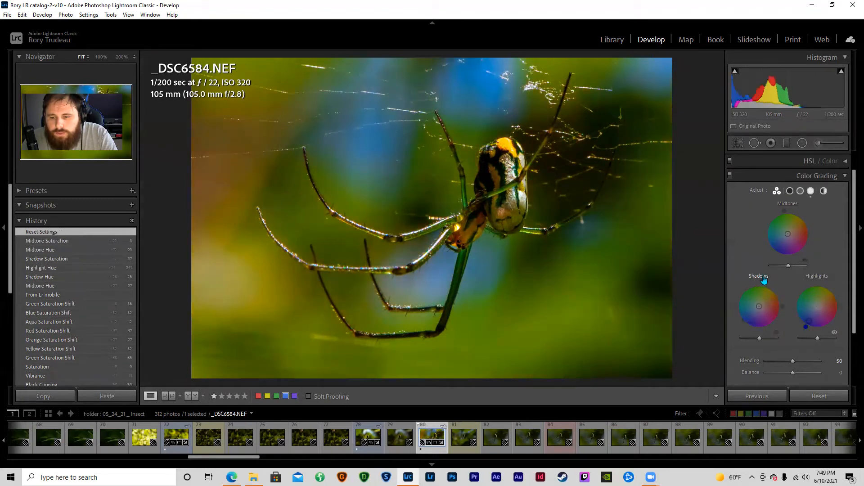
pyautogui.doubleClick(817, 276)
pyautogui.doubleClick(795, 217)
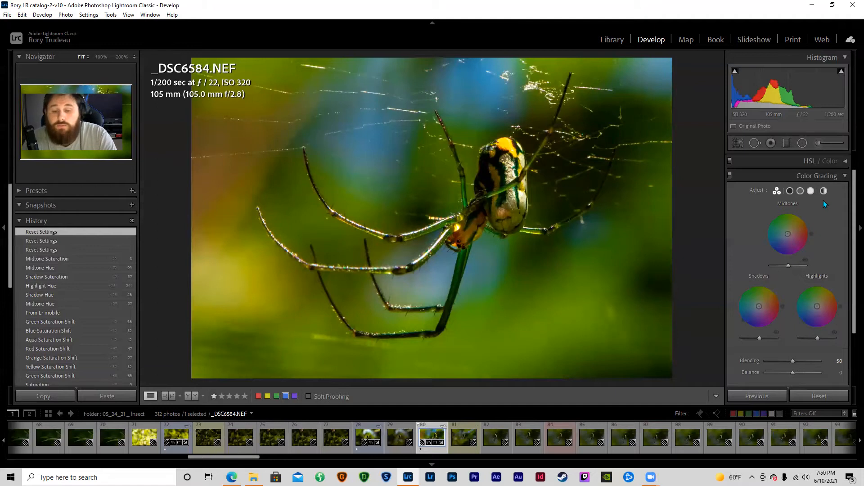
pyautogui.click(846, 176)
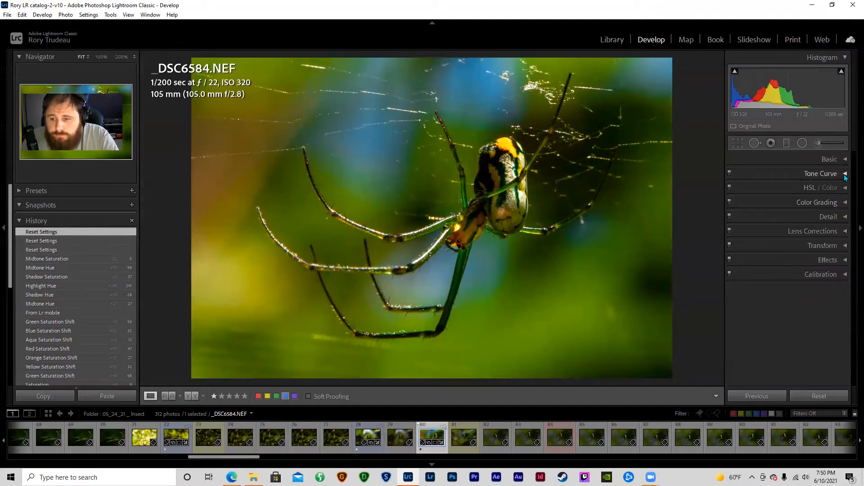
# Look through the Sharpening and Noise Reduction settings under Detail, and collapse the section.
pyautogui.click(844, 217)
pyautogui.moveTo(854, 225); pyautogui.dragTo(854, 256)
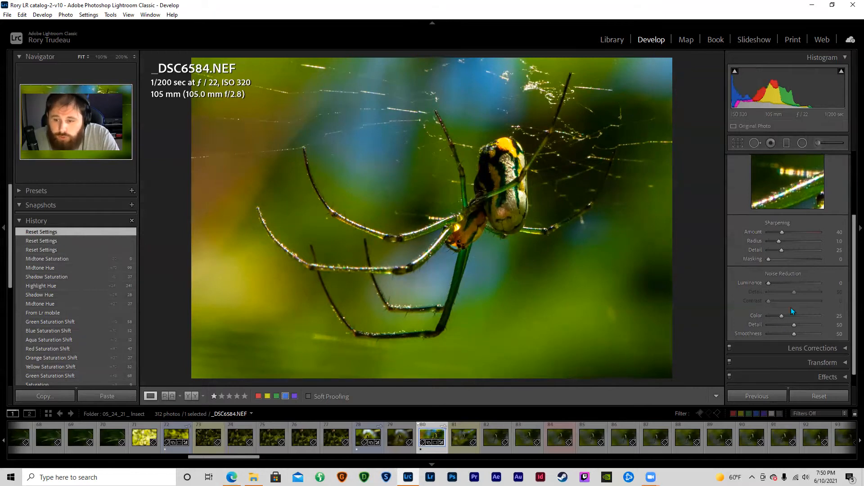
pyautogui.moveTo(852, 289); pyautogui.dragTo(852, 228)
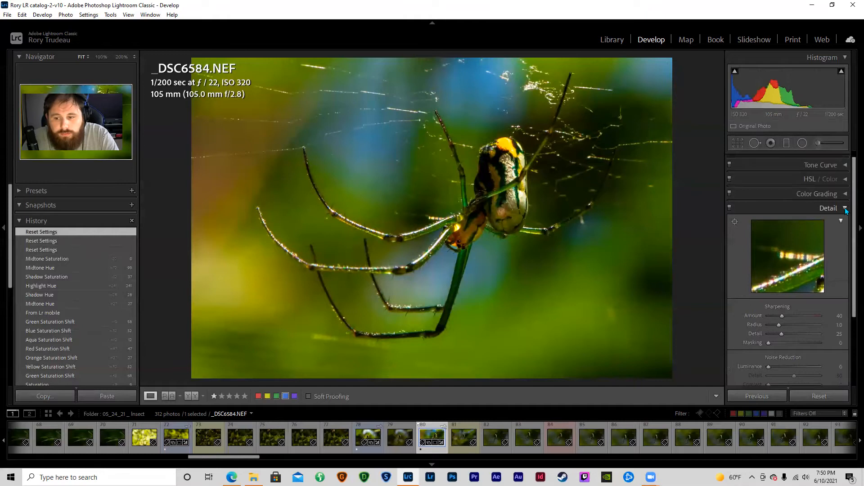
pyautogui.click(846, 209)
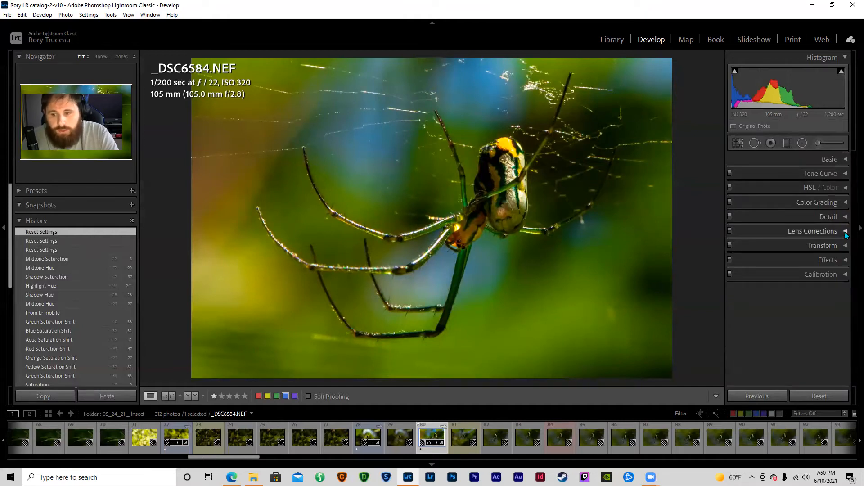
# In Lens Corrections, switch Remove Chromatic Aberration on and back off.
pyautogui.click(845, 232)
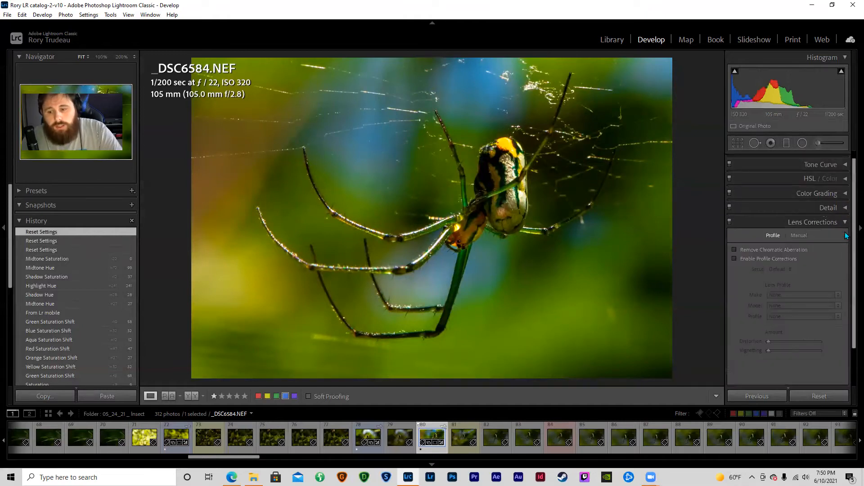
pyautogui.click(734, 250)
pyautogui.click(734, 249)
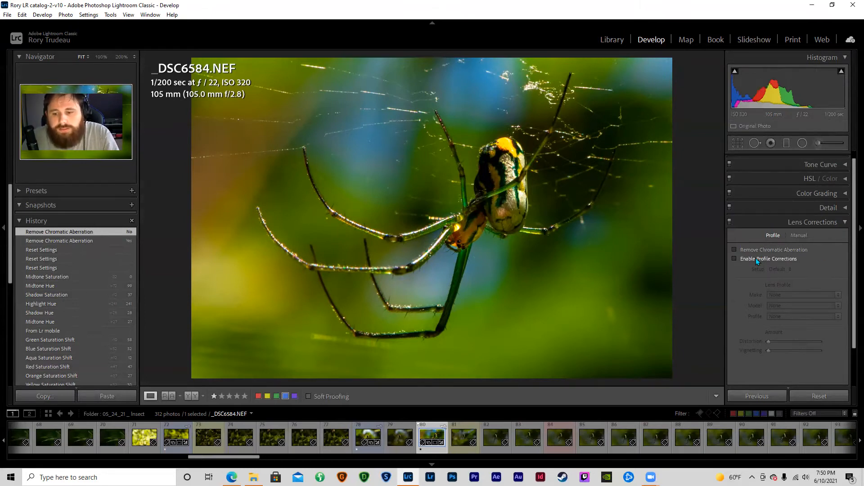
# Compare the photo with Enable Profile Corrections on and off twice, leave it off, and collapse Lens Corrections.
pyautogui.click(735, 258)
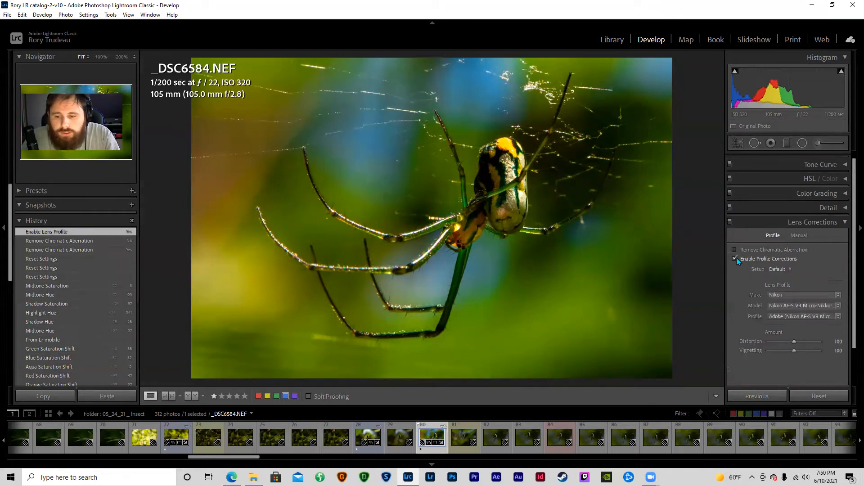
pyautogui.click(735, 258)
pyautogui.click(736, 258)
pyautogui.click(735, 258)
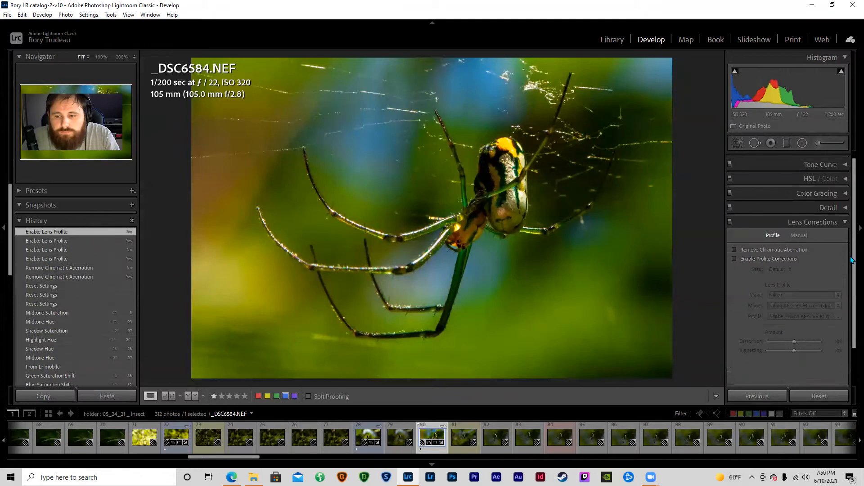
pyautogui.scroll(-2, 852, 284)
pyautogui.moveTo(851, 282); pyautogui.dragTo(852, 279)
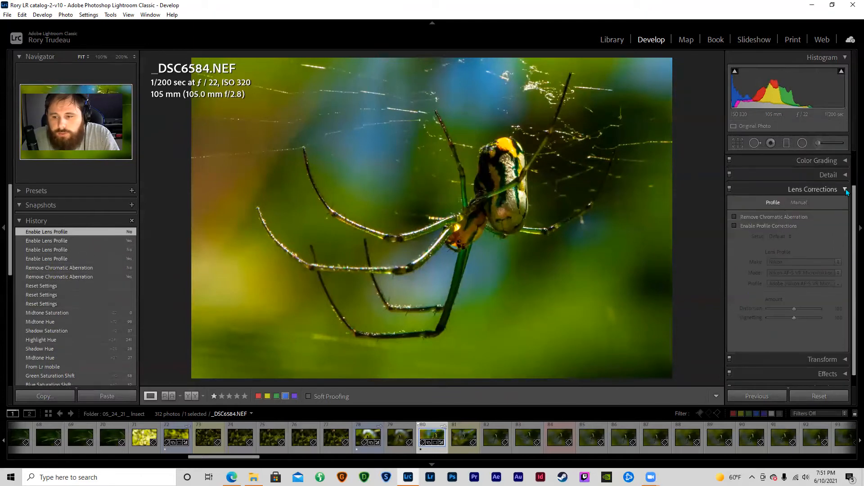
pyautogui.click(845, 189)
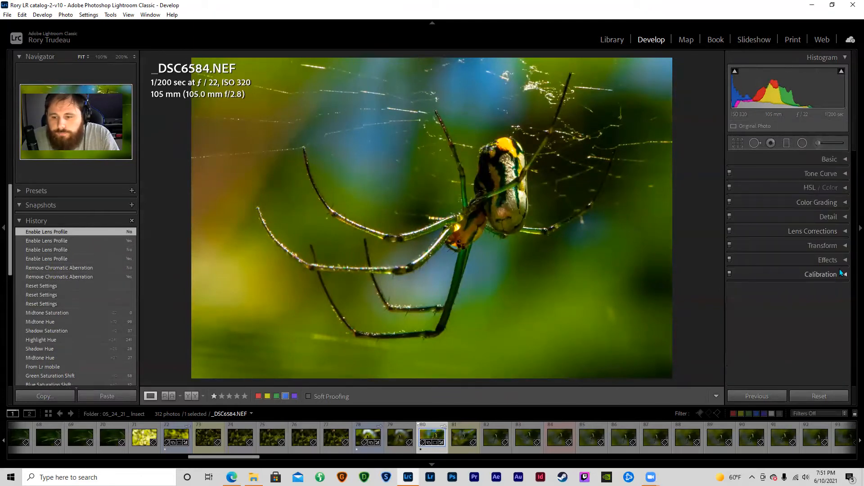
# Try the Rotate slider and a Horizontal perspective of +100 in Transform, reset both to 0, and collapse the section.
pyautogui.click(846, 246)
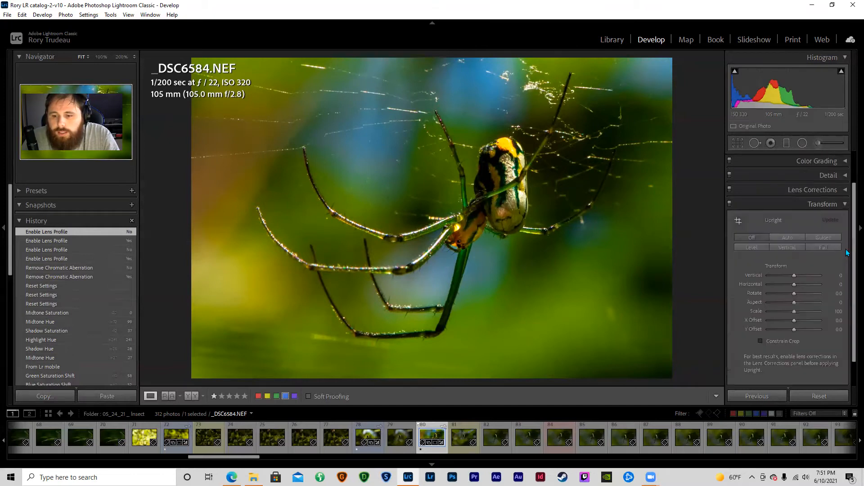
pyautogui.moveTo(795, 293); pyautogui.dragTo(831, 287)
pyautogui.doubleClick(754, 294)
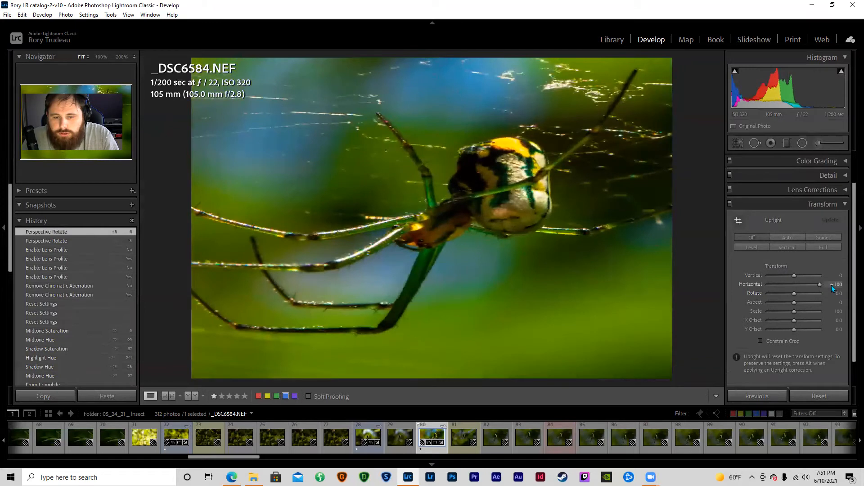
pyautogui.doubleClick(751, 284)
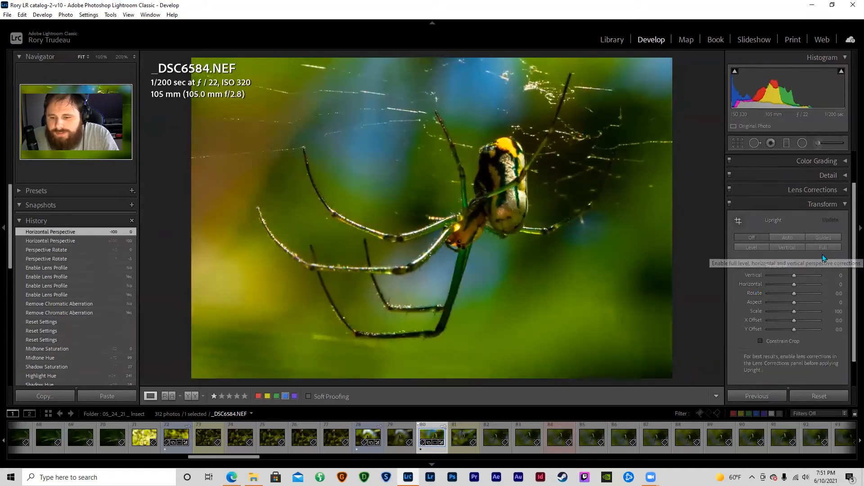
pyautogui.scroll(1, 852, 194)
pyautogui.click(821, 245)
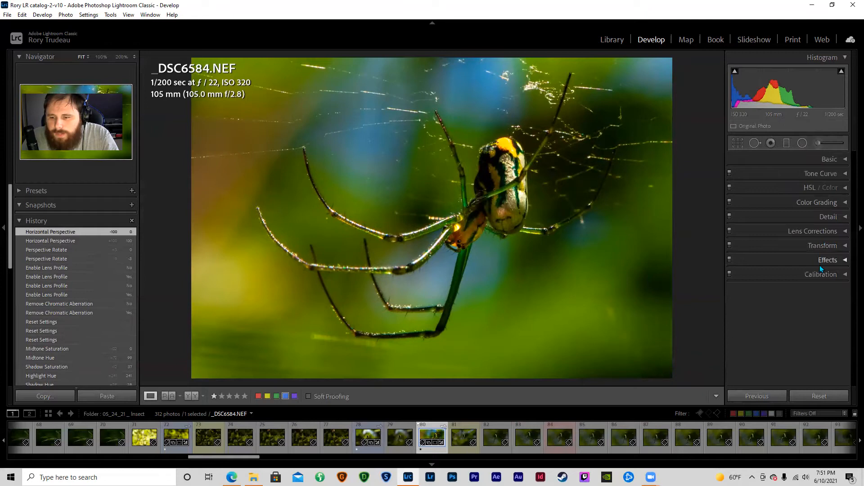
# Try a post-crop vignette Amount of -67 in Effects, reset it to 0, and collapse the section.
pyautogui.click(849, 263)
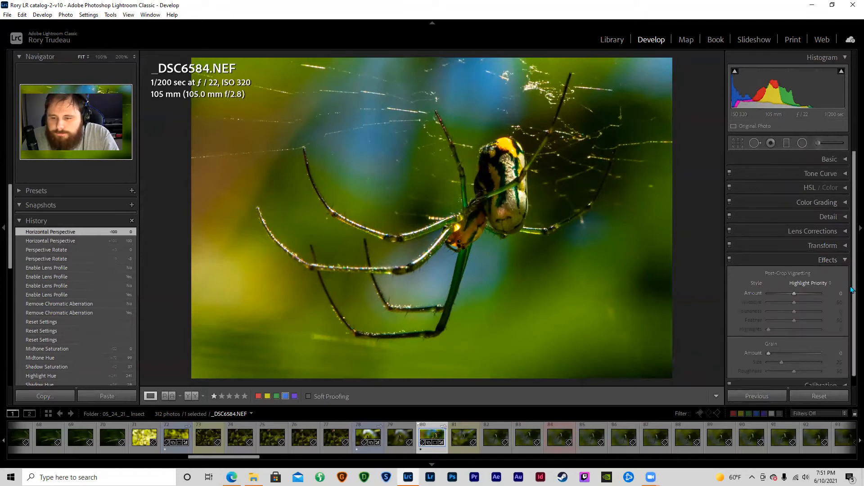
pyautogui.scroll(-1, 852, 297)
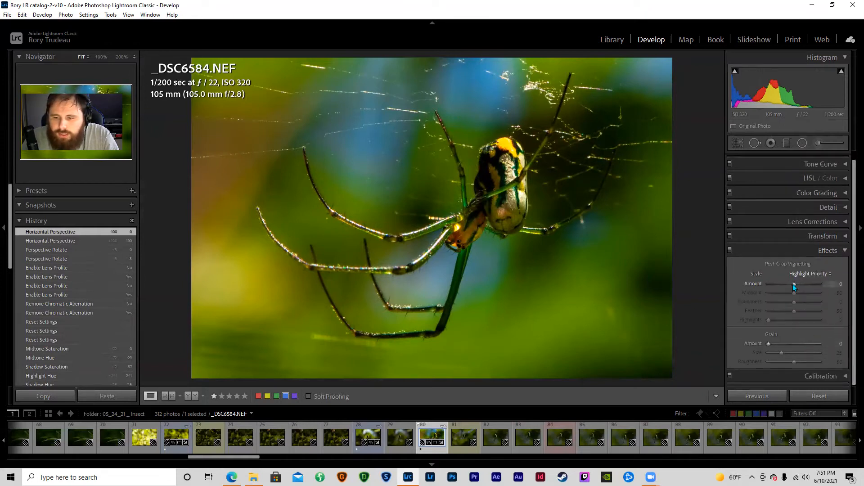
pyautogui.moveTo(793, 283)
pyautogui.mouseDown()
pyautogui.moveTo(801, 282)
pyautogui.moveTo(777, 284)
pyautogui.mouseUp()
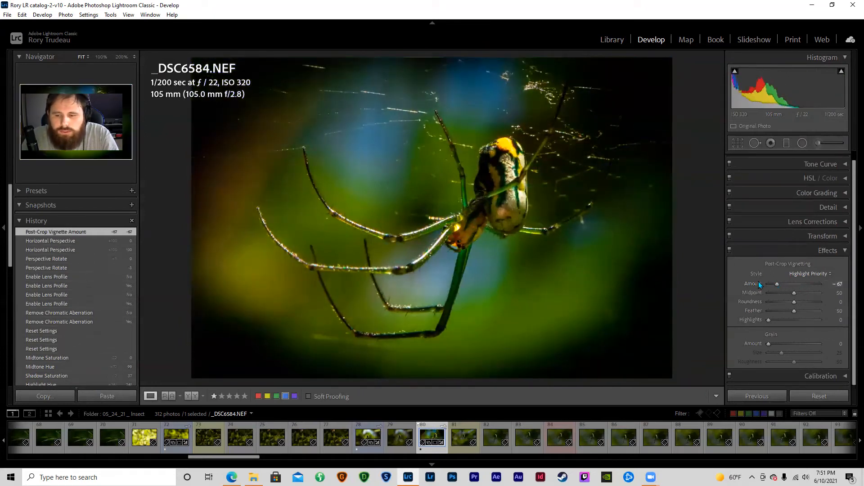
pyautogui.doubleClick(759, 284)
pyautogui.click(844, 252)
# In Calibration, view the process versions, try a Red Primary Hue of +2, reset it to 0, and collapse the section.
pyautogui.click(840, 277)
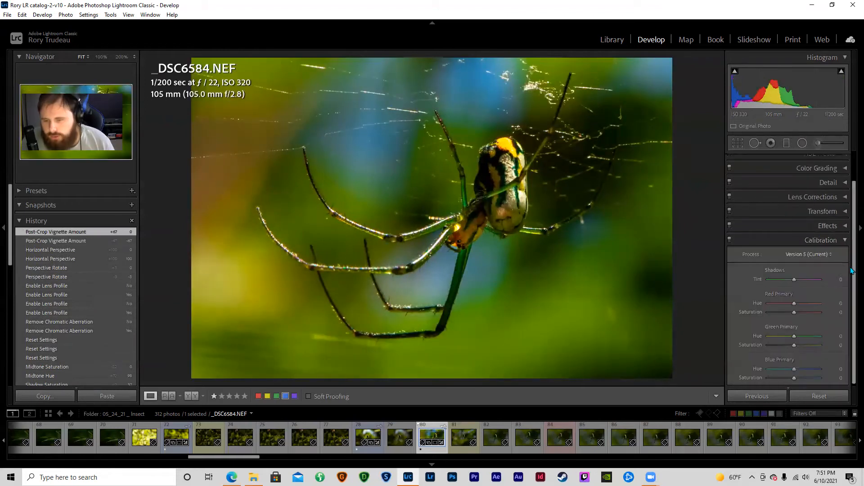
pyautogui.click(831, 254)
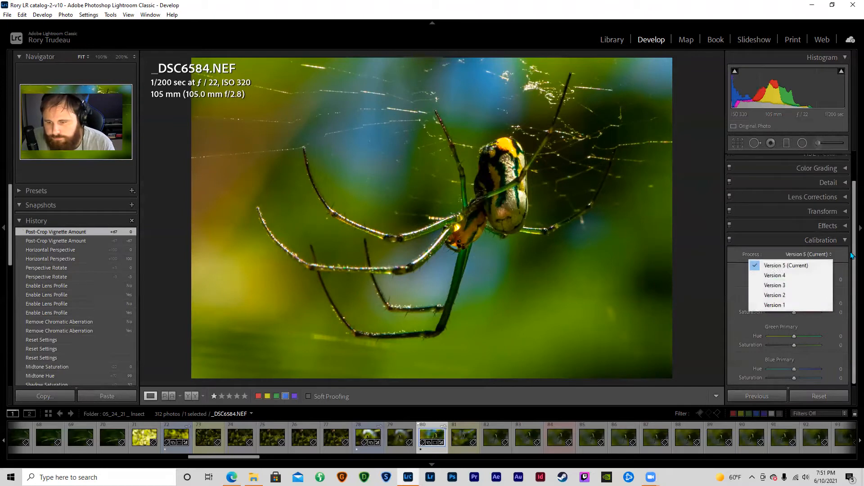
pyautogui.click(851, 256)
pyautogui.moveTo(852, 258); pyautogui.dragTo(851, 265)
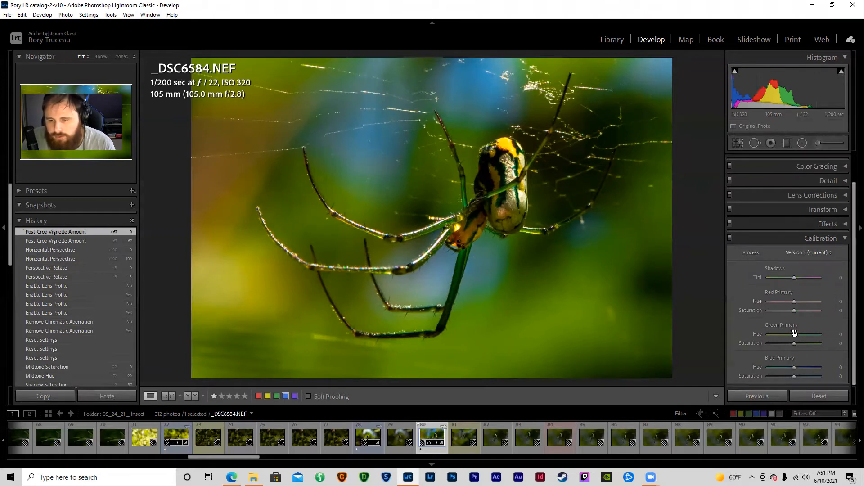
pyautogui.moveTo(793, 301)
pyautogui.mouseDown()
pyautogui.moveTo(774, 302)
pyautogui.moveTo(795, 303)
pyautogui.mouseUp()
pyautogui.doubleClick(757, 301)
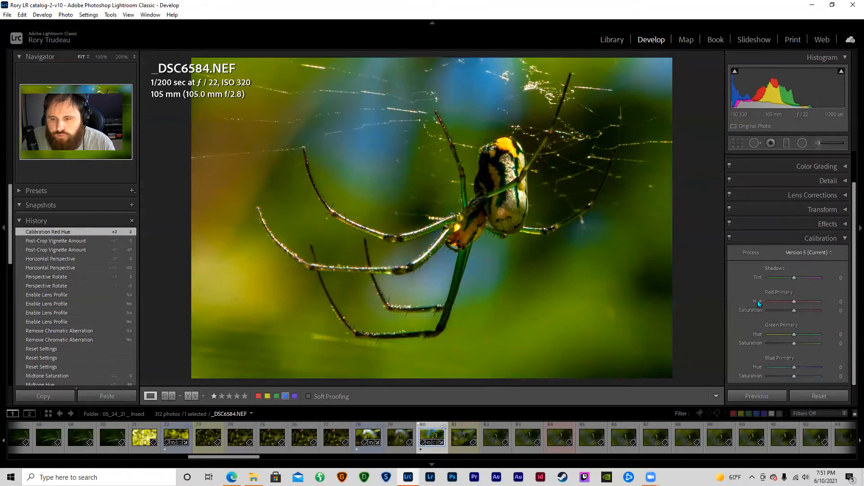
pyautogui.click(844, 238)
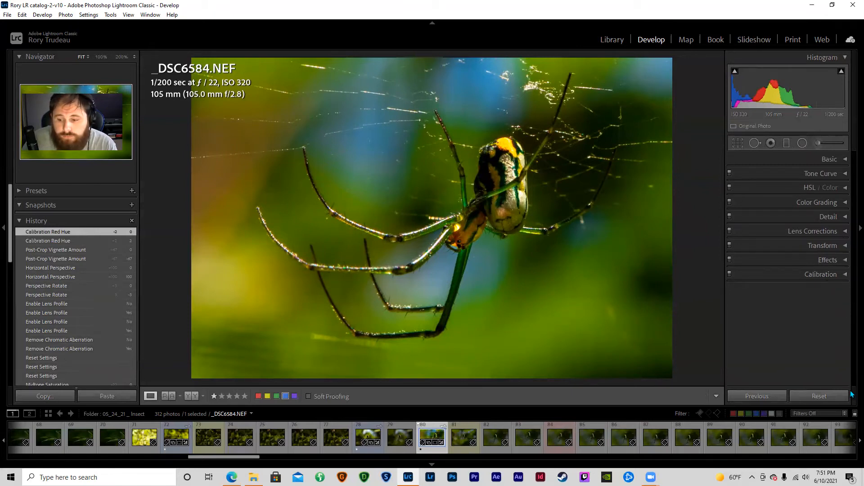
# Expand Basic and heal a background spot above the spider's legs with Spot Removal, sourcing it from the photo's lower-right green area.
pyautogui.click(846, 160)
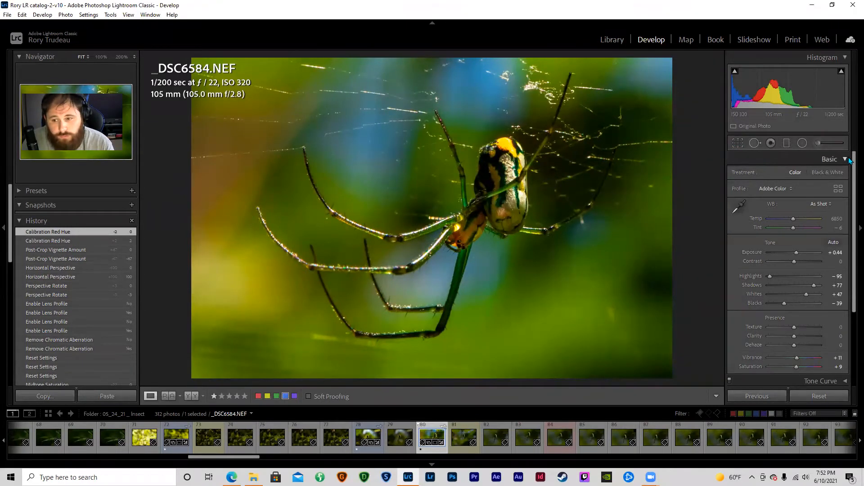
pyautogui.click(755, 141)
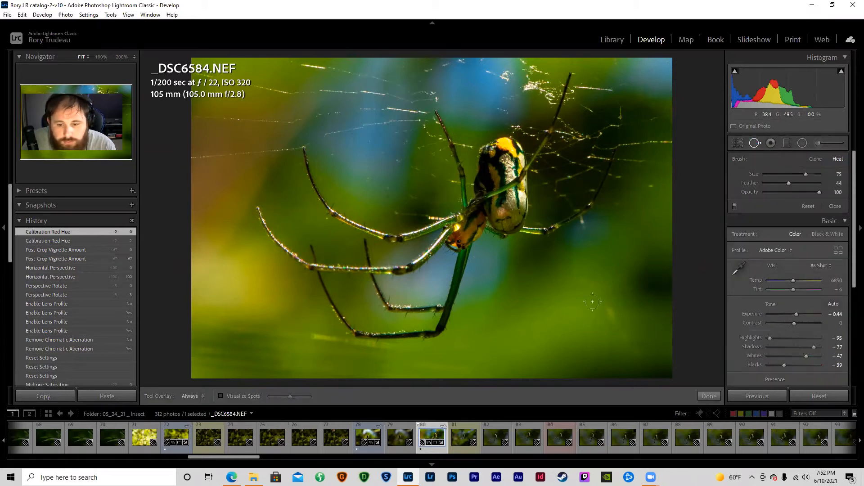
pyautogui.click(388, 198)
pyautogui.moveTo(399, 184)
pyautogui.mouseDown()
pyautogui.moveTo(436, 195)
pyautogui.moveTo(411, 133)
pyautogui.moveTo(346, 108)
pyautogui.moveTo(412, 180)
pyautogui.mouseUp()
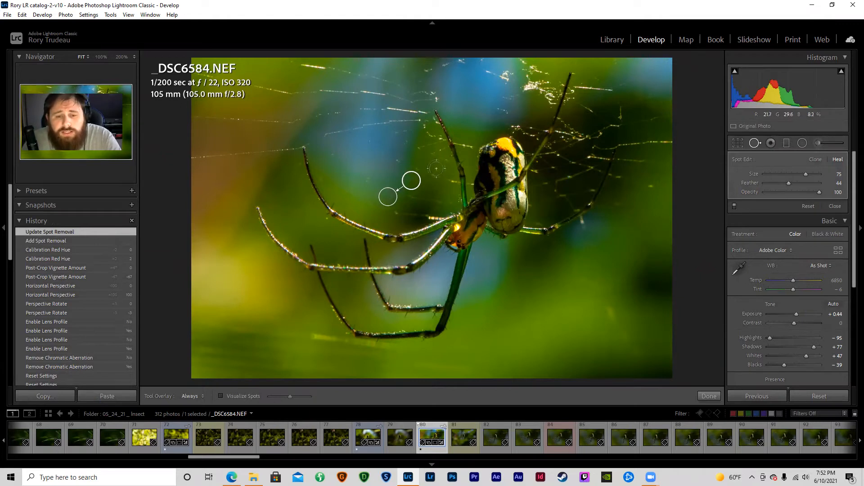
pyautogui.moveTo(410, 180)
pyautogui.mouseDown()
pyautogui.moveTo(407, 171)
pyautogui.moveTo(409, 183)
pyautogui.moveTo(370, 185)
pyautogui.moveTo(349, 206)
pyautogui.moveTo(578, 353)
pyautogui.moveTo(623, 331)
pyautogui.moveTo(652, 353)
pyautogui.moveTo(656, 284)
pyautogui.moveTo(641, 319)
pyautogui.mouseUp()
pyautogui.click(709, 396)
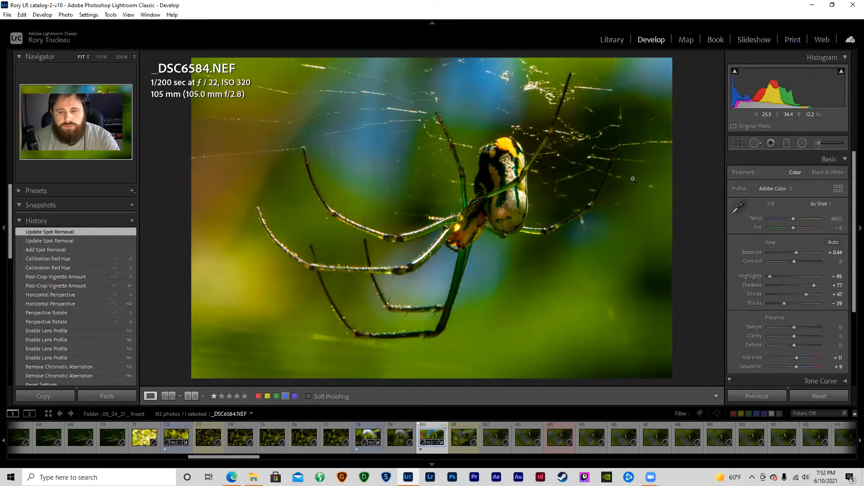
# Reopen Spot Removal and delete the healed spot above the spider's legs.
pyautogui.click(756, 142)
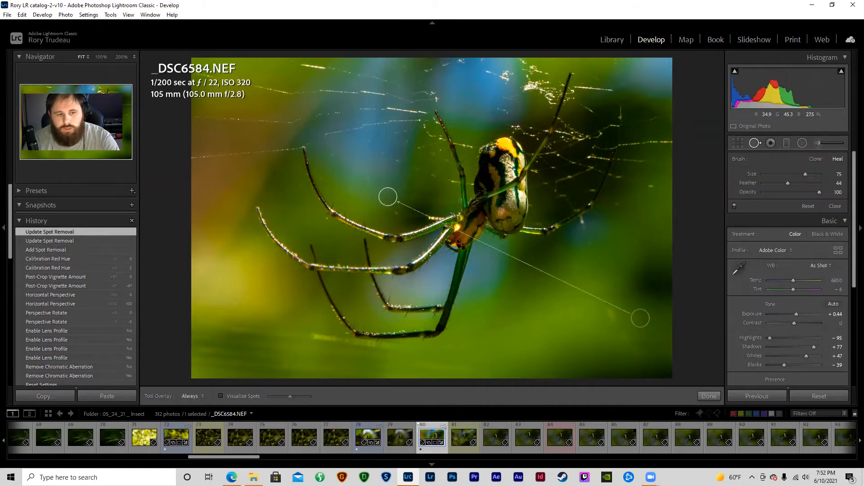
pyautogui.rightClick(386, 192)
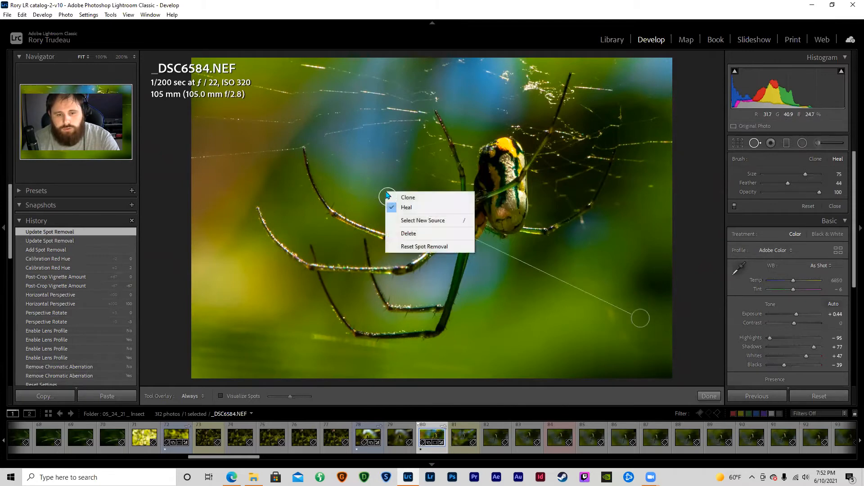
pyautogui.click(409, 233)
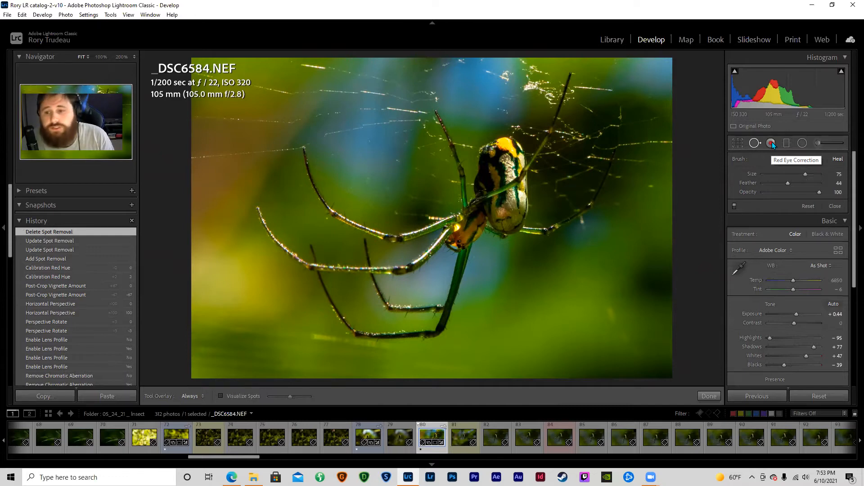
# Draw a graduated filter across the photo and compare it with the selected mask overlay on and off, leaving the overlay on.
pyautogui.click(789, 147)
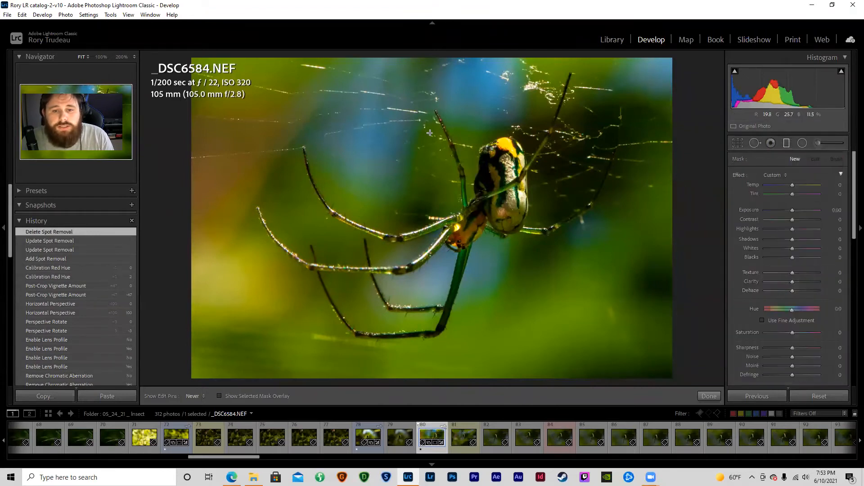
pyautogui.moveTo(446, 291); pyautogui.dragTo(443, 305)
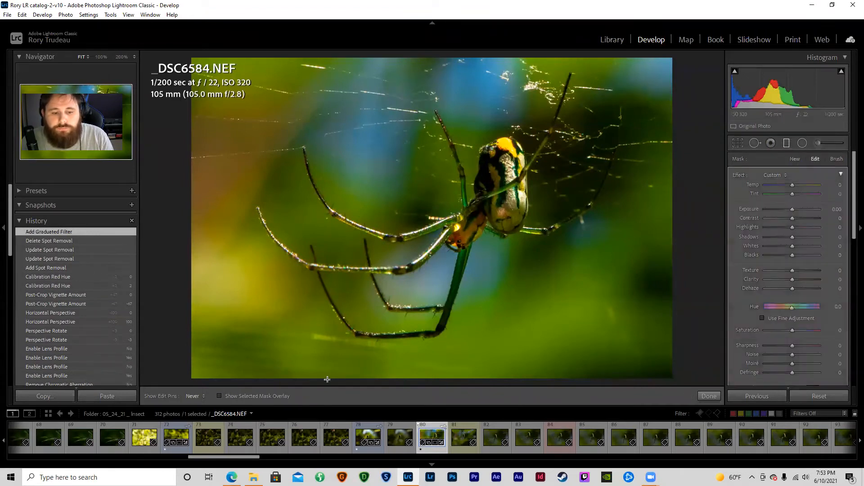
pyautogui.click(219, 396)
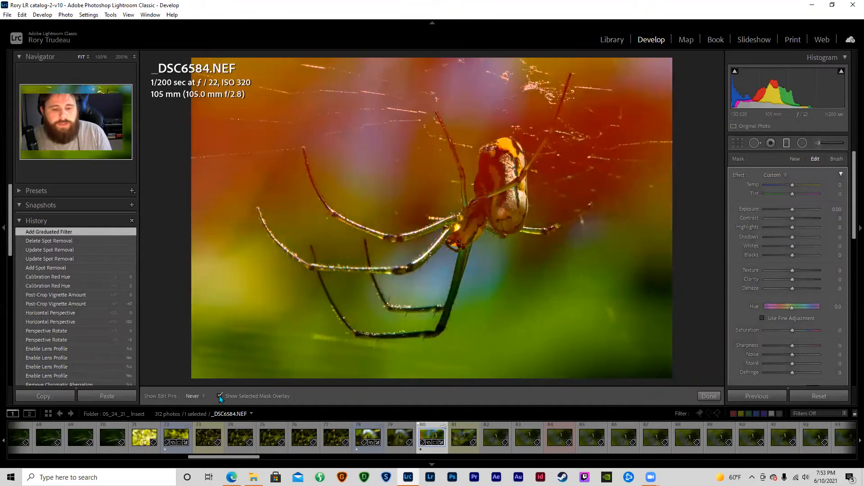
pyautogui.click(220, 396)
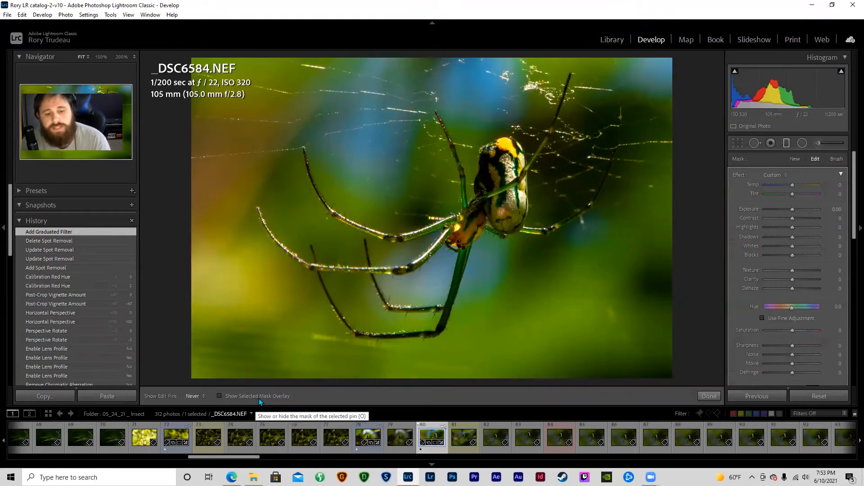
pyautogui.click(219, 396)
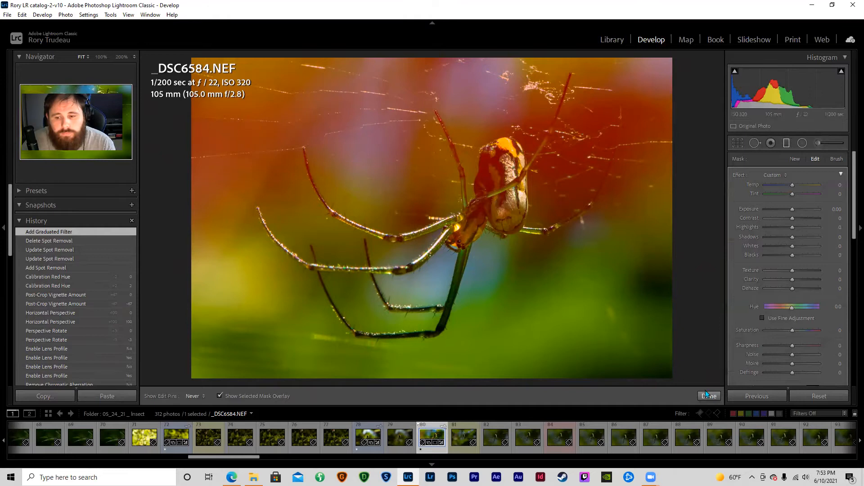
# Draw additional graduated filters at diagonal angles from the lower-right part of the photo.
pyautogui.rightClick(469, 110)
pyautogui.click(431, 160)
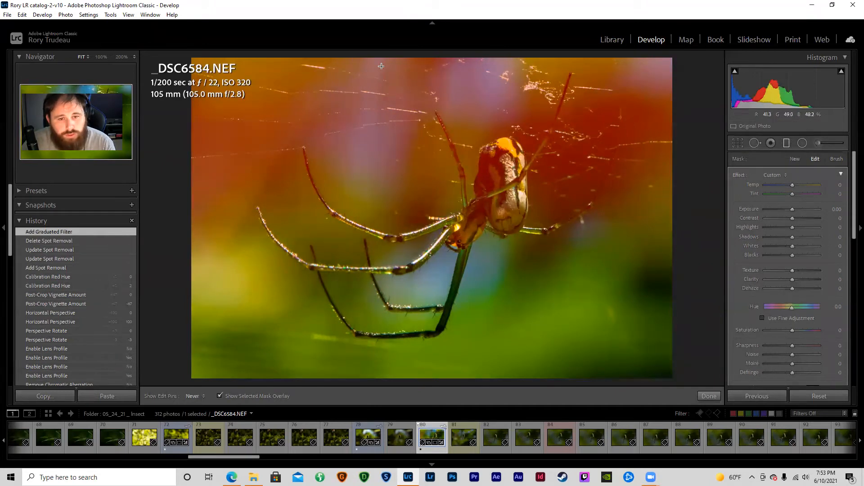
pyautogui.moveTo(561, 282); pyautogui.dragTo(605, 318)
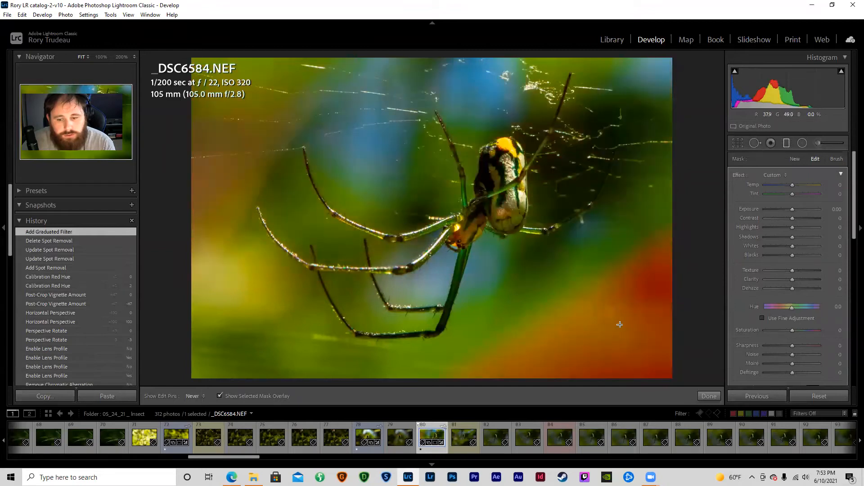
pyautogui.moveTo(530, 264); pyautogui.dragTo(317, 95)
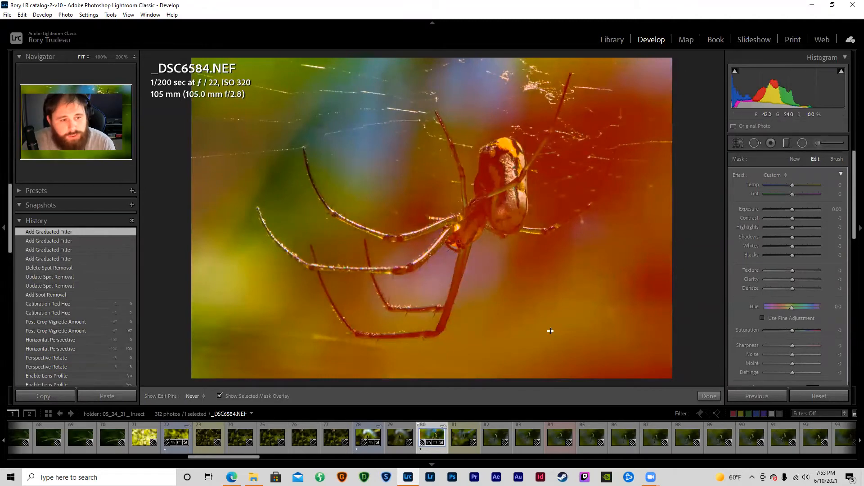
# Hide the mask overlay, set the graduated filter's Shadows to 87, raise its Whites, and try Blacks before resetting it to 0.
pyautogui.moveTo(792, 236); pyautogui.dragTo(832, 245)
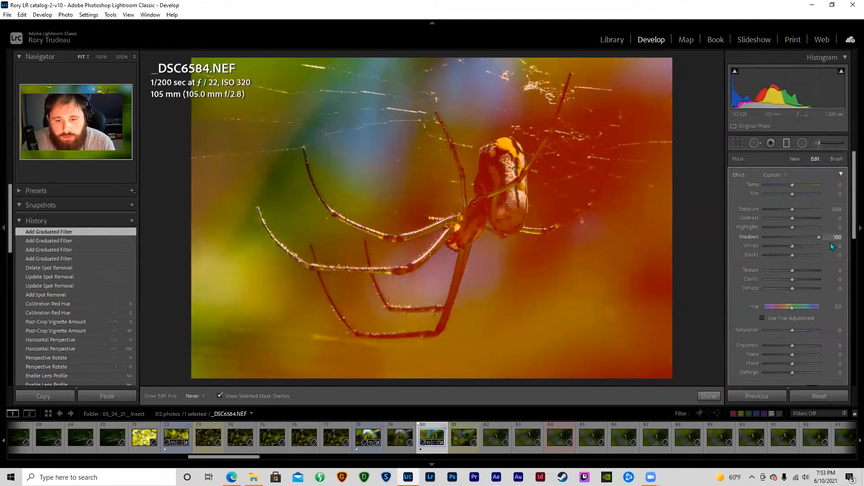
pyautogui.click(219, 396)
pyautogui.moveTo(791, 248); pyautogui.dragTo(816, 269)
pyautogui.doubleClick(751, 255)
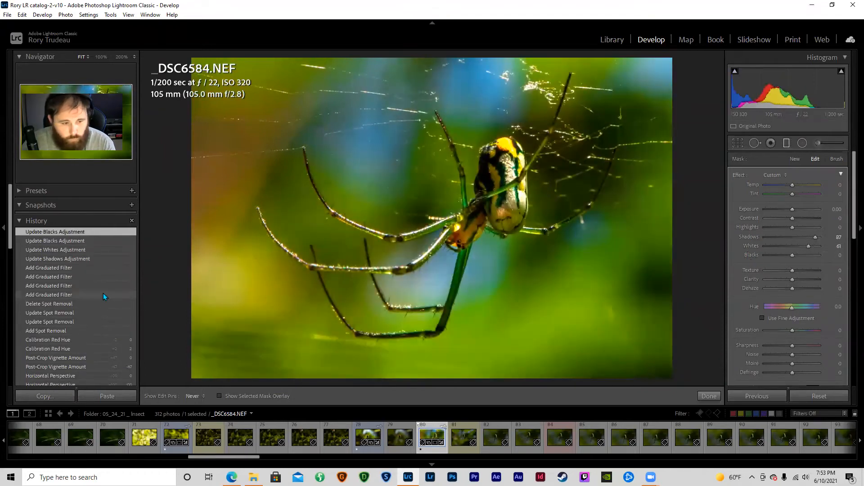
# Revert the edit history to the Delete Spot Removal state and close the Graduated Filter tool.
pyautogui.click(70, 268)
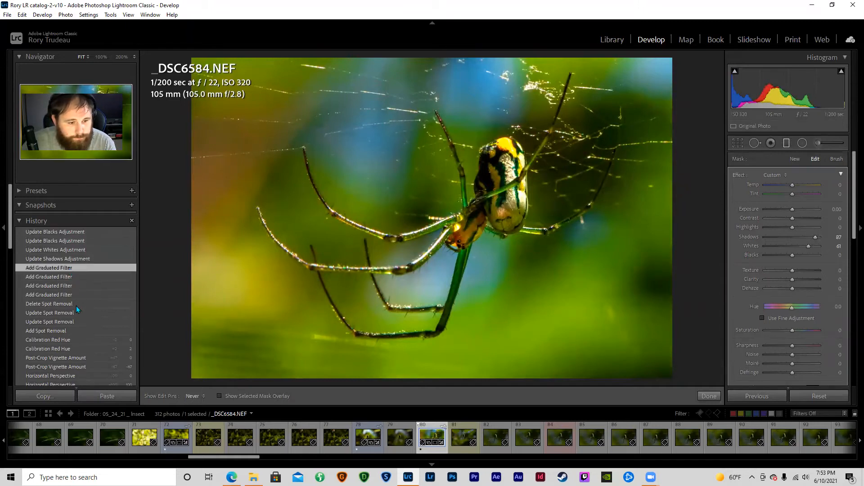
pyautogui.click(64, 303)
pyautogui.click(63, 313)
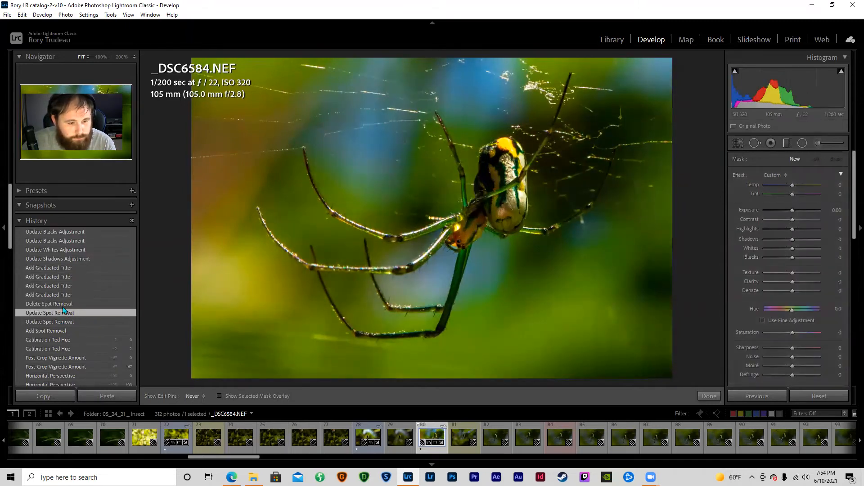
pyautogui.click(64, 304)
pyautogui.click(702, 396)
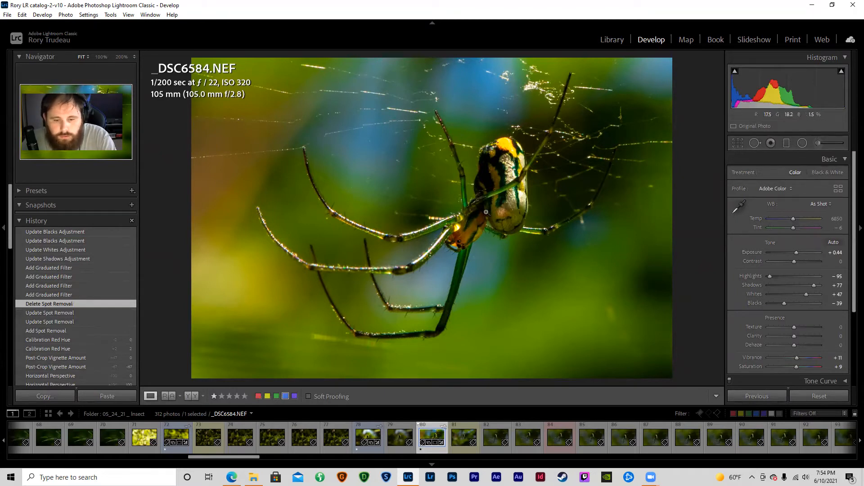
# Examine the spider's head and eyes at several magnifications, ending at 100%.
pyautogui.moveTo(457, 201); pyautogui.dragTo(421, 292)
pyautogui.moveTo(595, 142); pyautogui.dragTo(438, 282)
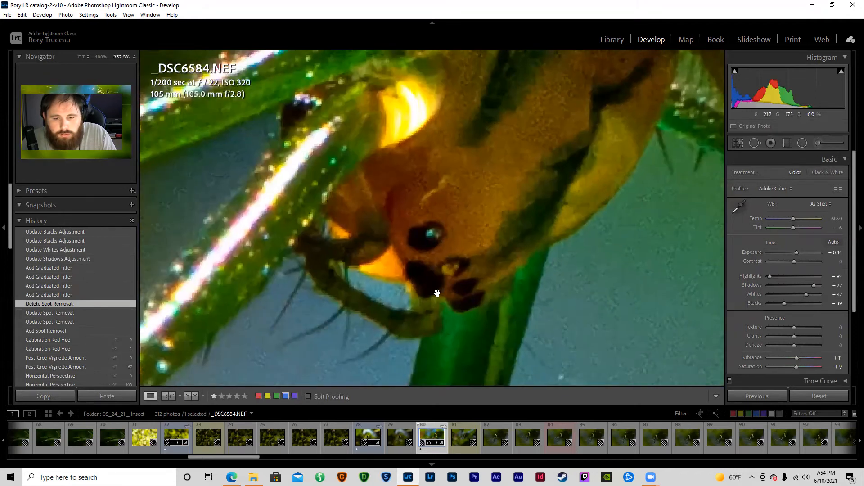
pyautogui.click(589, 265)
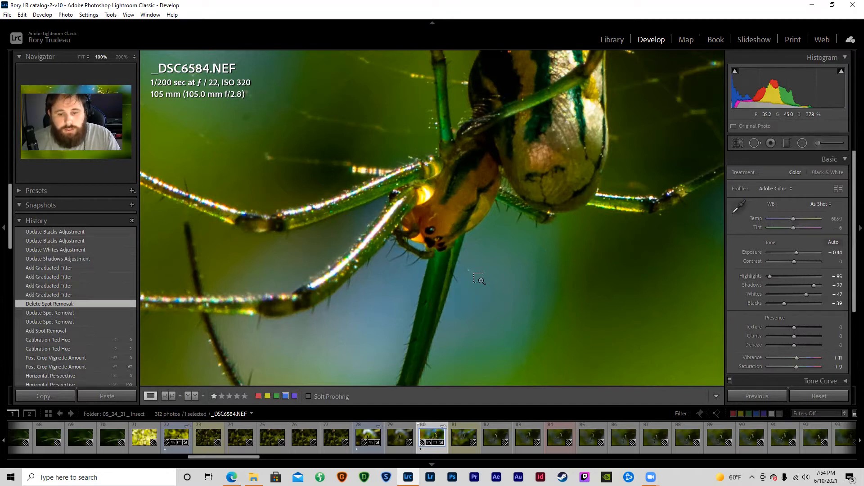
pyautogui.moveTo(297, 145); pyautogui.dragTo(567, 357)
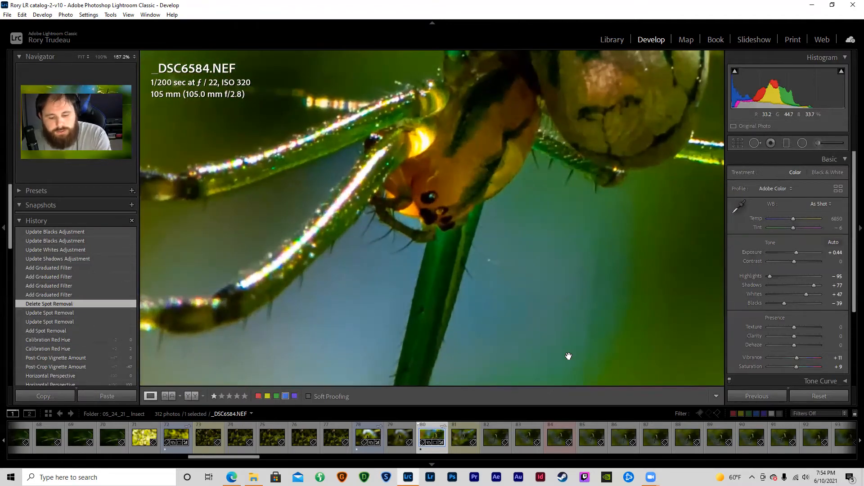
pyautogui.hotkey('ctrl', '-')
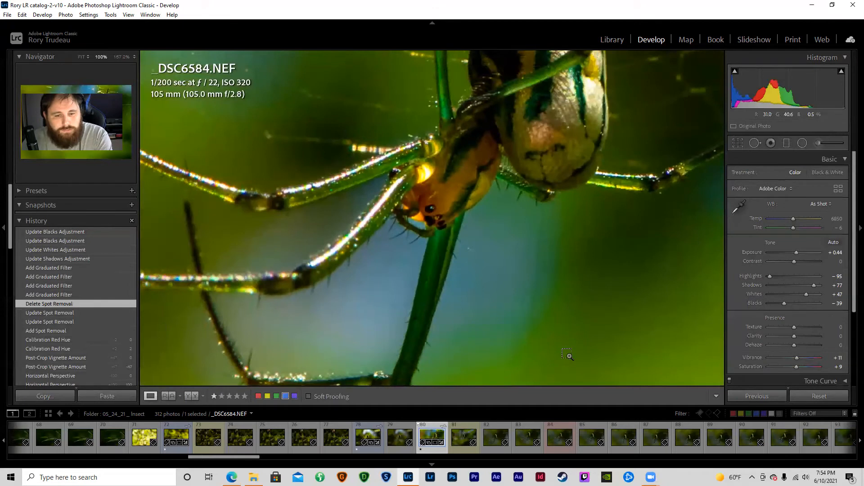
pyautogui.hotkey('ctrl', '=')
pyautogui.hotkey('ctrl', '-')
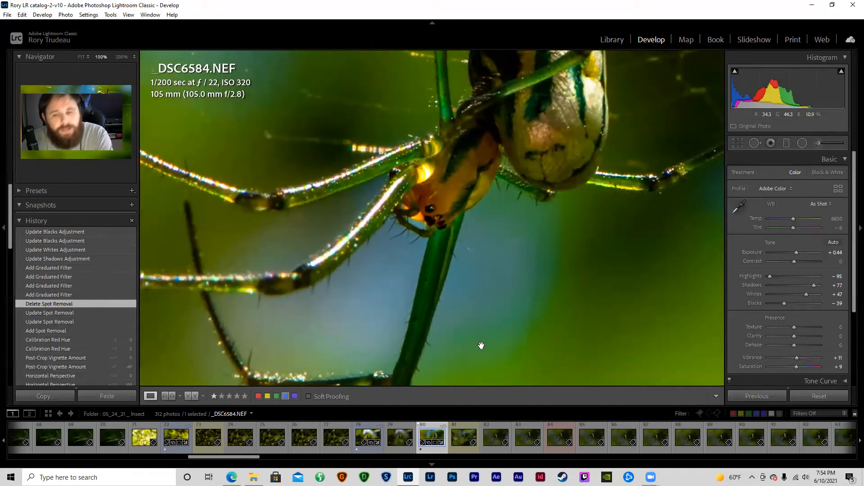
# Start the Adjustment Brush, size it to the spider's head, and paint a stroke over the area around the eyes.
pyautogui.click(821, 143)
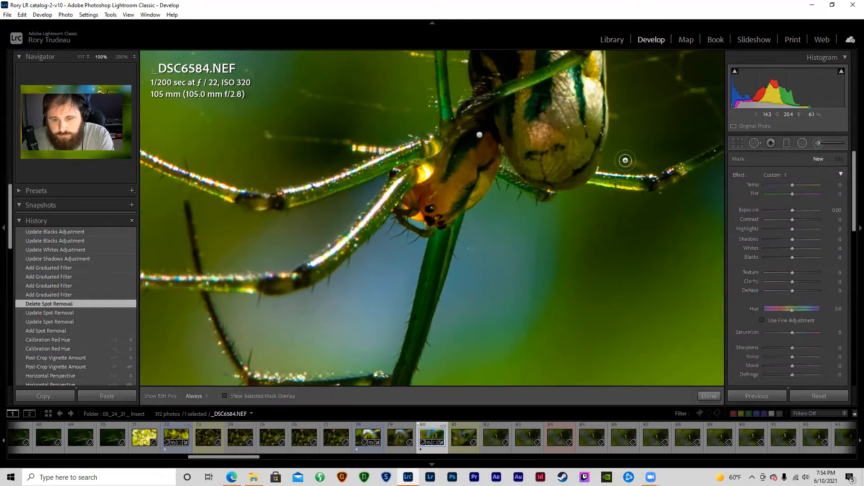
pyautogui.scroll(5, 461, 184)
pyautogui.scroll(-3, 461, 185)
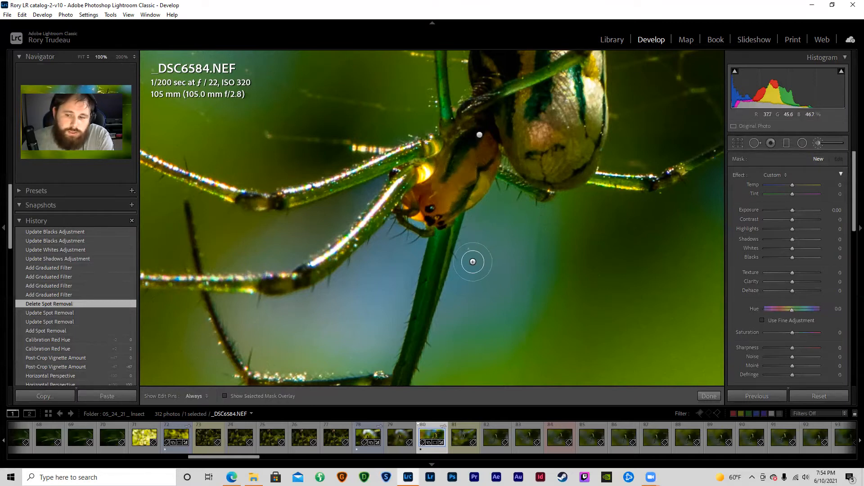
pyautogui.press('h')
pyautogui.moveTo(443, 191)
pyautogui.mouseDown()
pyautogui.moveTo(435, 213)
pyautogui.moveTo(444, 209)
pyautogui.moveTo(443, 181)
pyautogui.mouseUp()
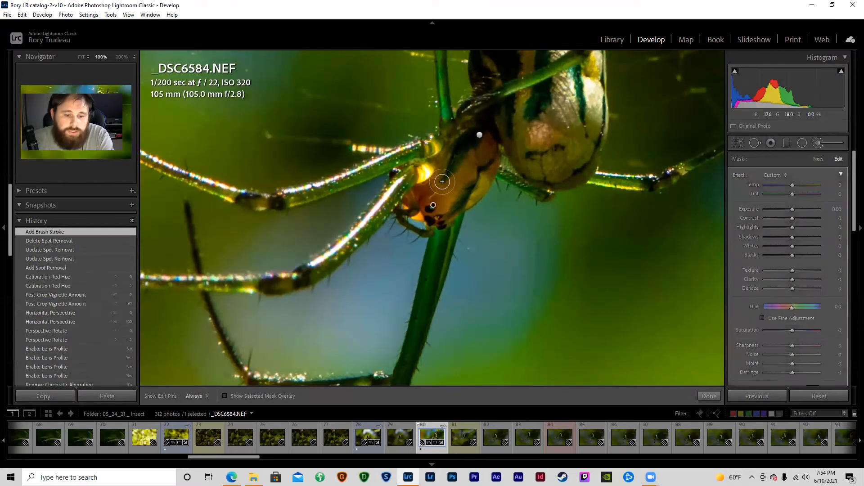
# Show the selected mask overlay and extend the brush mask over the spider's whole orange head section.
pyautogui.click(225, 396)
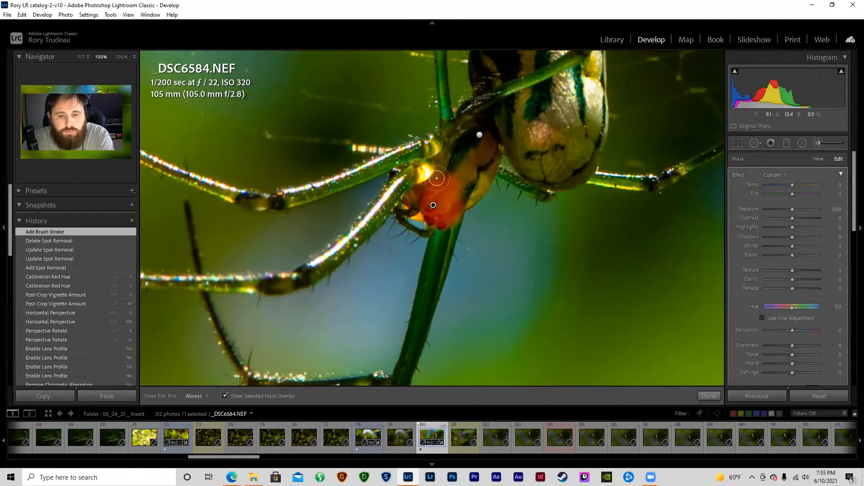
pyautogui.press('h')
pyautogui.moveTo(450, 179)
pyautogui.mouseDown()
pyautogui.moveTo(457, 198)
pyautogui.moveTo(468, 200)
pyautogui.moveTo(478, 168)
pyautogui.moveTo(431, 211)
pyautogui.moveTo(411, 208)
pyautogui.moveTo(439, 201)
pyautogui.moveTo(417, 214)
pyautogui.moveTo(469, 187)
pyautogui.moveTo(478, 141)
pyautogui.mouseUp()
pyautogui.moveTo(481, 177)
pyautogui.mouseDown()
pyautogui.moveTo(467, 148)
pyautogui.moveTo(443, 189)
pyautogui.mouseUp()
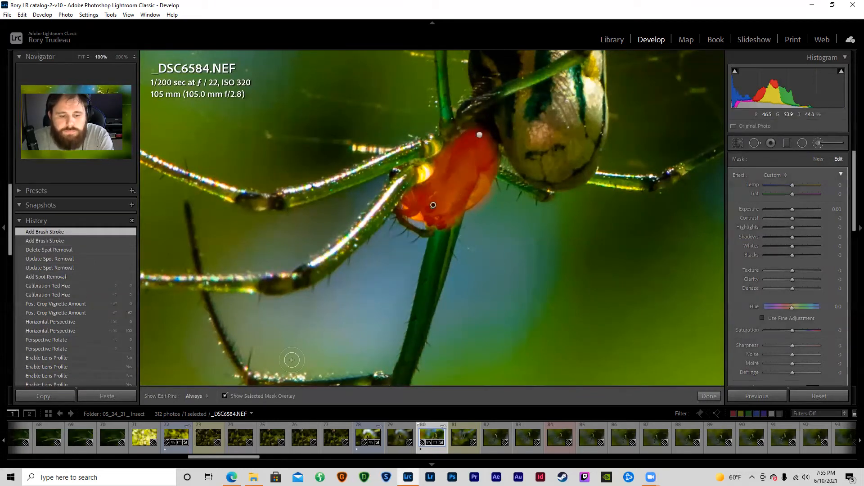
# Hide the mask overlay and set the head brush mask's Shadows to 41 and Whites to 34.
pyautogui.click(225, 396)
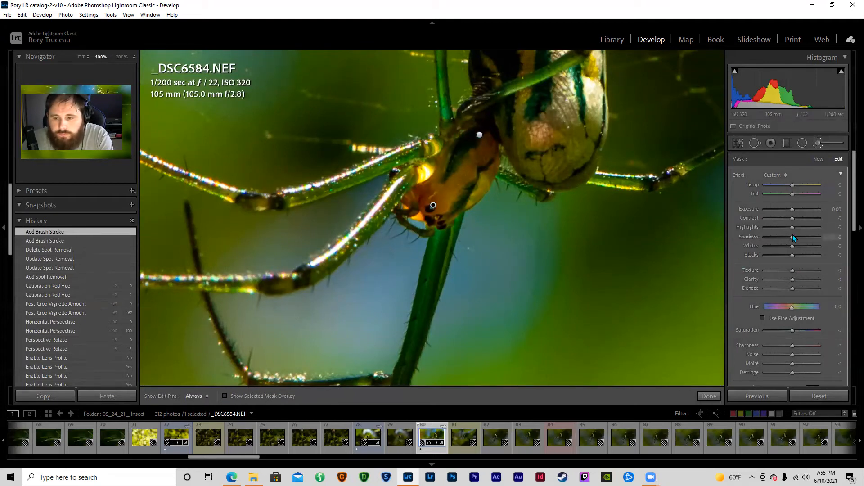
pyautogui.moveTo(813, 235); pyautogui.dragTo(798, 249)
pyautogui.click(818, 143)
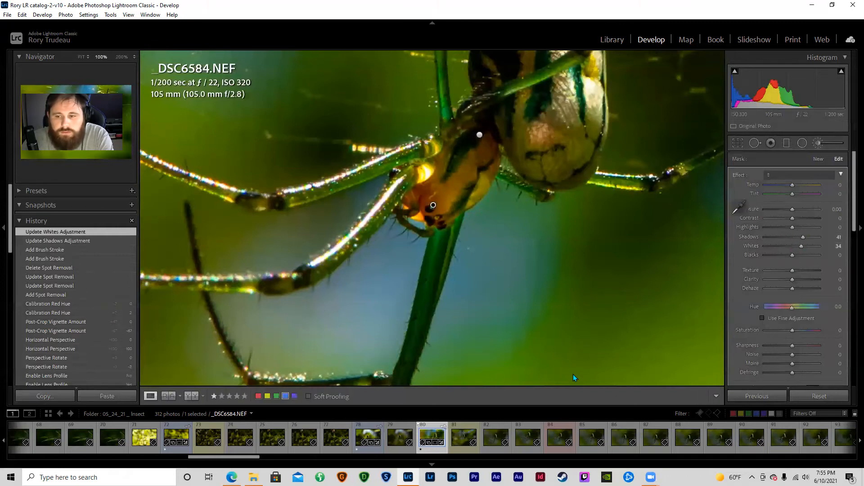
# Reopen the Adjustment Brush, place a stroke on the green background beside the spider, and finish the brush edit.
pyautogui.click(818, 144)
pyautogui.rightClick(432, 206)
pyautogui.click(638, 293)
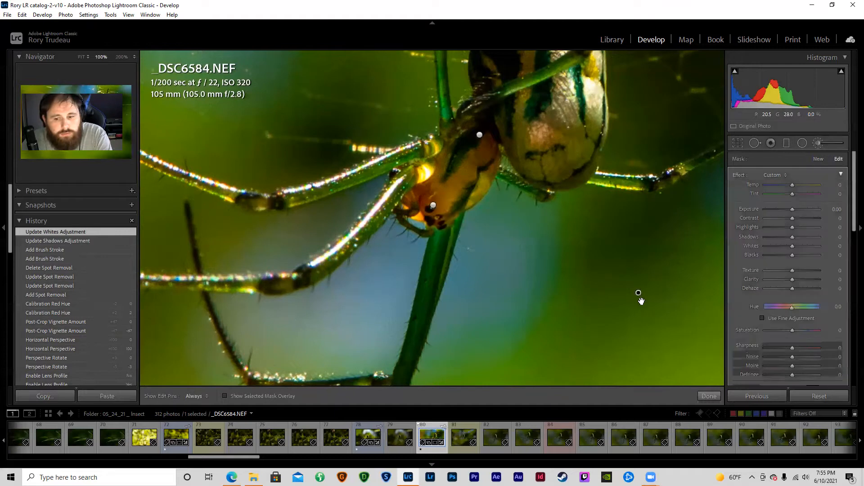
pyautogui.click(709, 396)
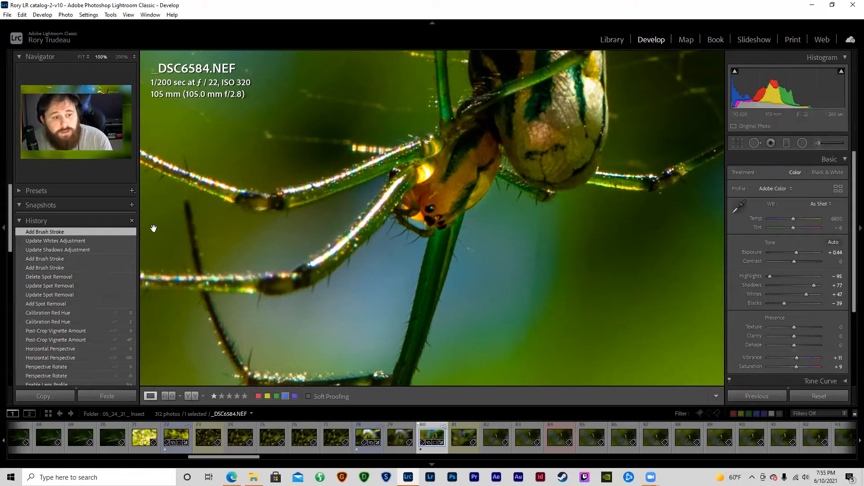
# Look through the Develop presets, collapse the Color and Creative groups and the whole preset list, and check the snapshots section.
pyautogui.click(20, 190)
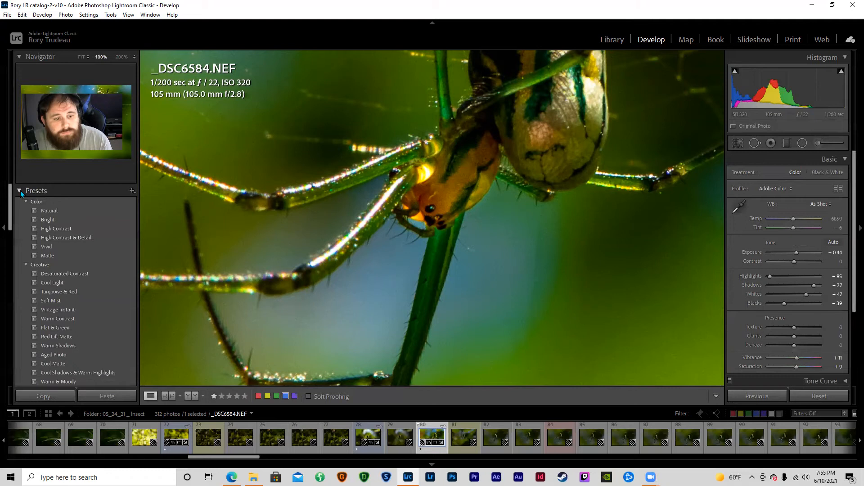
pyautogui.click(25, 201)
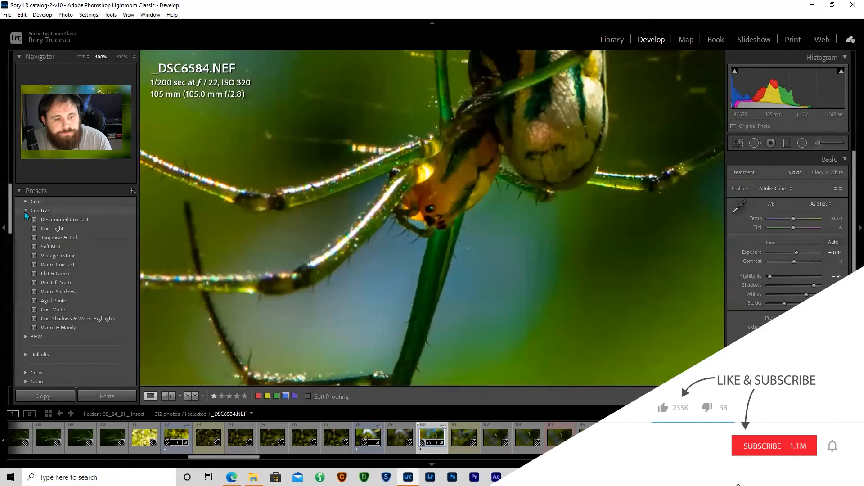
pyautogui.click(25, 211)
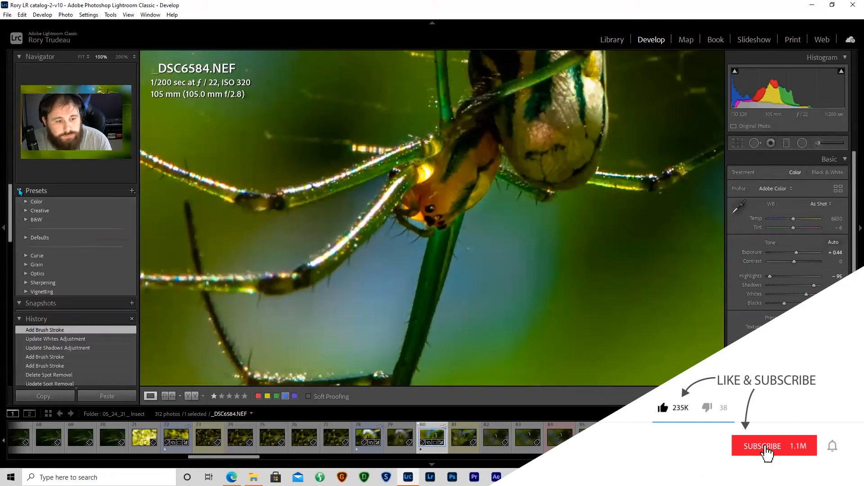
pyautogui.click(20, 191)
pyautogui.click(20, 205)
pyautogui.click(19, 205)
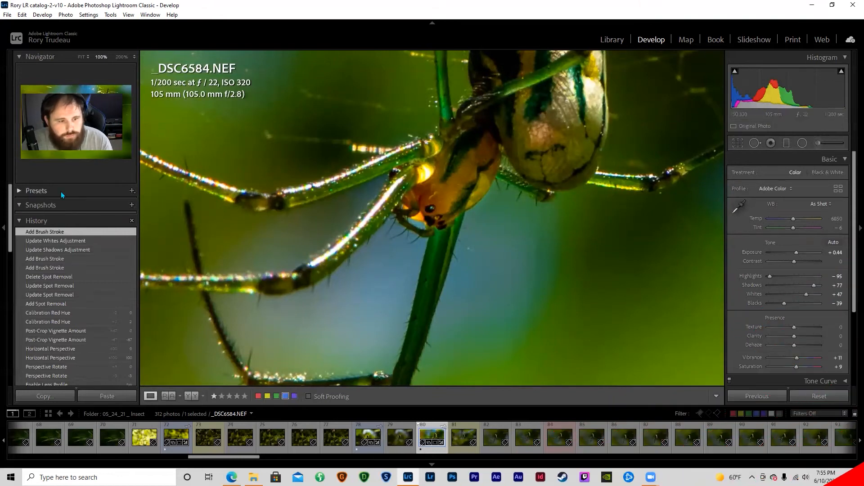
pyautogui.click(20, 205)
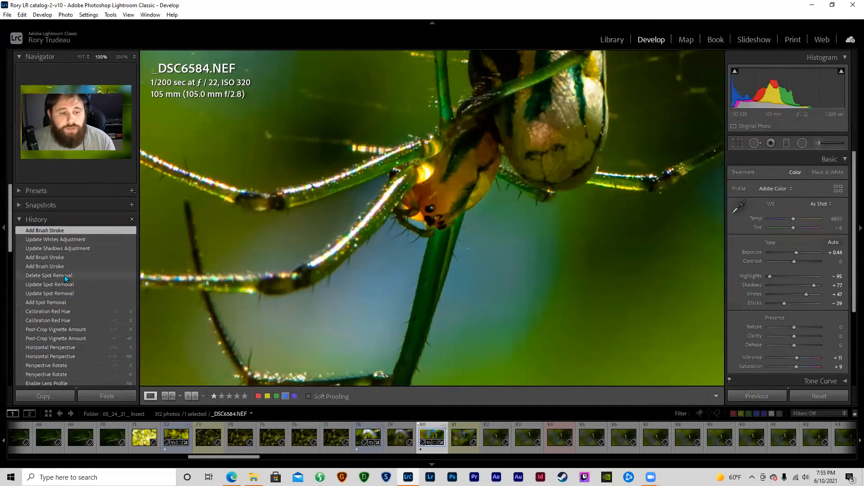
# Review the edit history down to the import entry and step back through the spot removal states to the newest Calibration Red Hue.
pyautogui.scroll(-3, 66, 277)
pyautogui.scroll(-15, 66, 277)
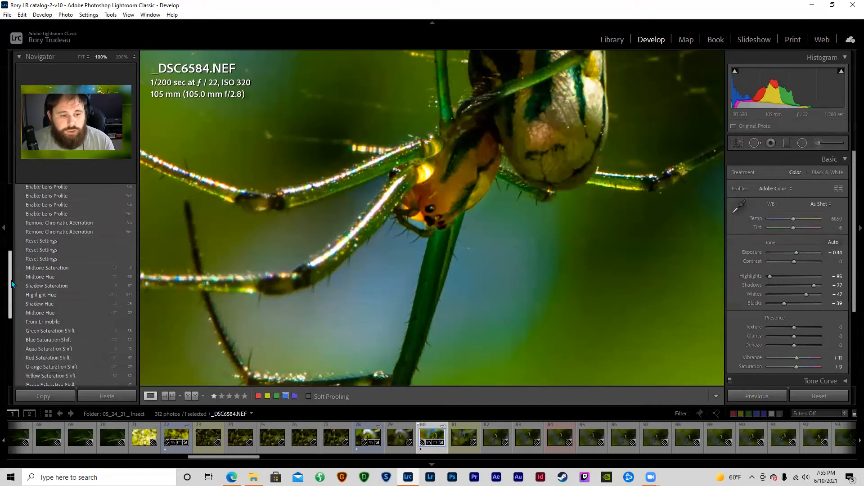
pyautogui.scroll(-2, 17, 324)
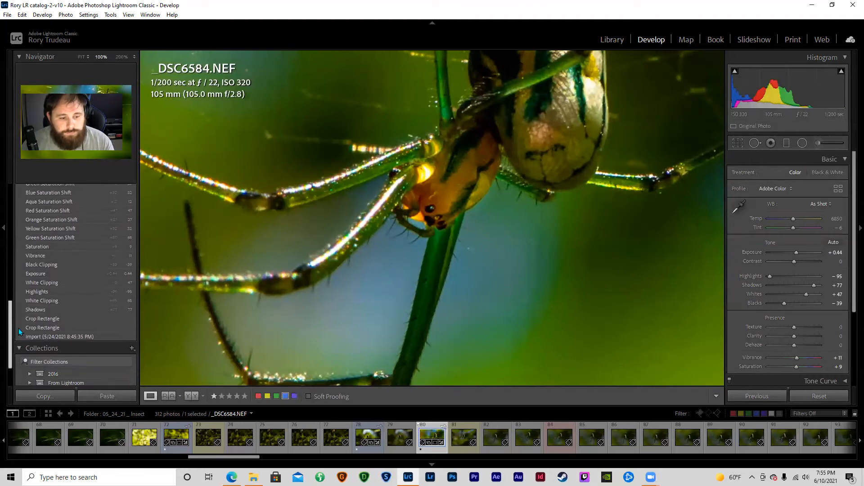
pyautogui.scroll(3, 19, 332)
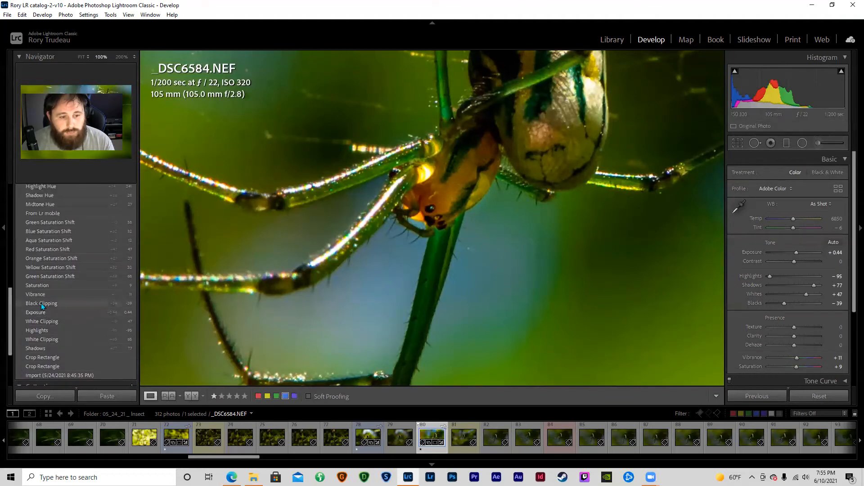
pyautogui.moveTo(6, 317); pyautogui.dragTo(17, 224)
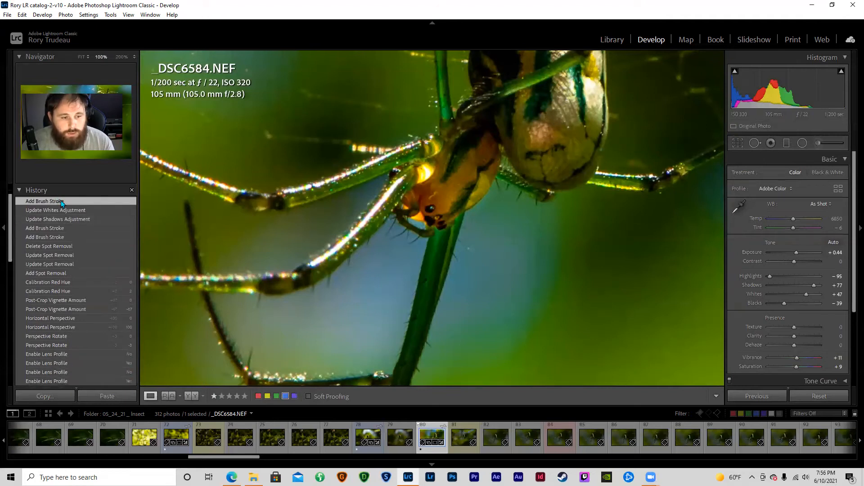
pyautogui.click(61, 247)
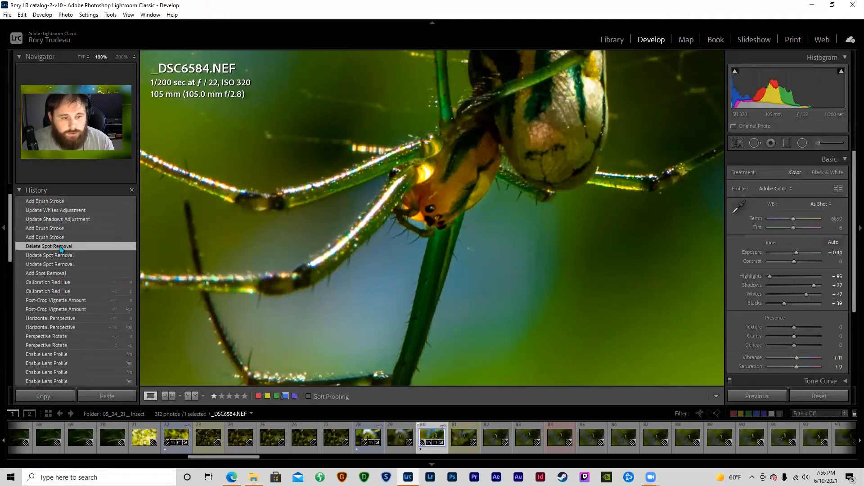
pyautogui.click(59, 254)
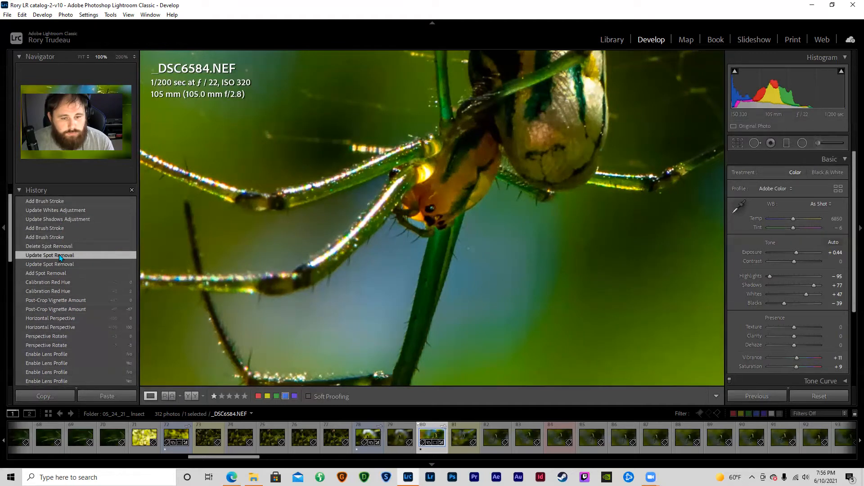
pyautogui.click(58, 284)
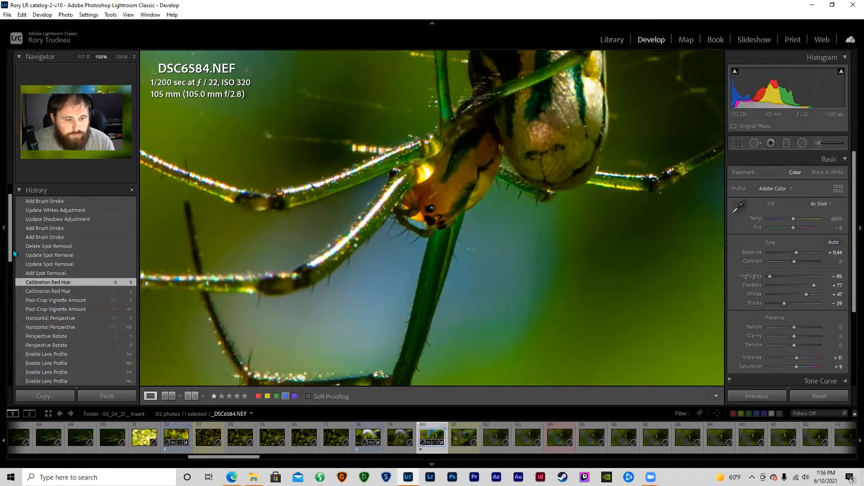
# Zoom out to the whole photo and compare the newest Add Brush Stroke state with the newest Calibration Red Hue state, ending on the latter.
pyautogui.moveTo(10, 254)
pyautogui.mouseDown()
pyautogui.moveTo(9, 279)
pyautogui.moveTo(8, 247)
pyautogui.mouseUp()
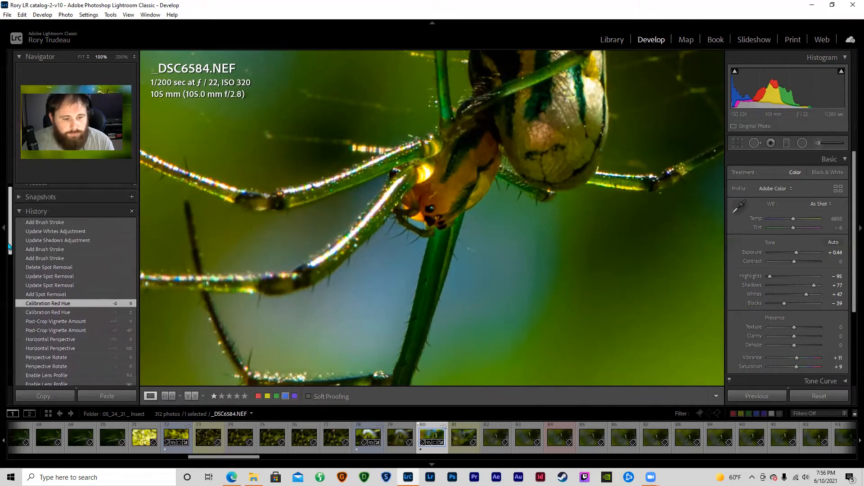
pyautogui.click(289, 232)
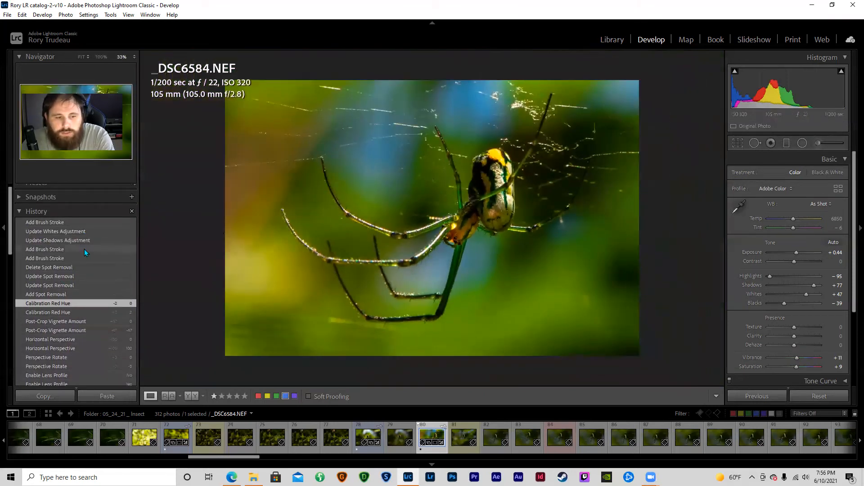
pyautogui.click(74, 223)
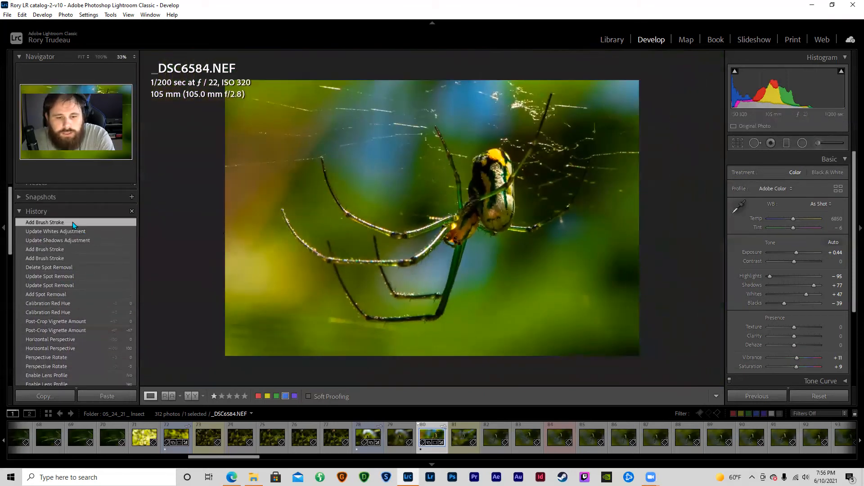
pyautogui.click(52, 306)
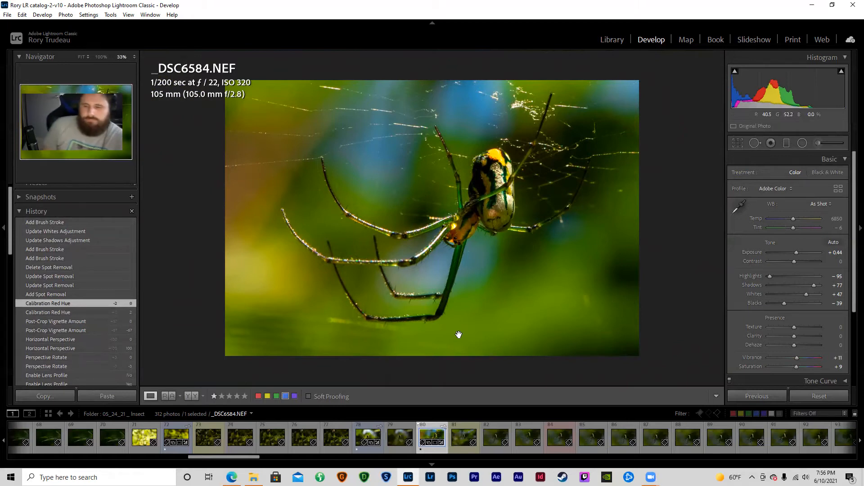
# Switch to the Library module and show All Photographs from the catalog.
pyautogui.click(613, 40)
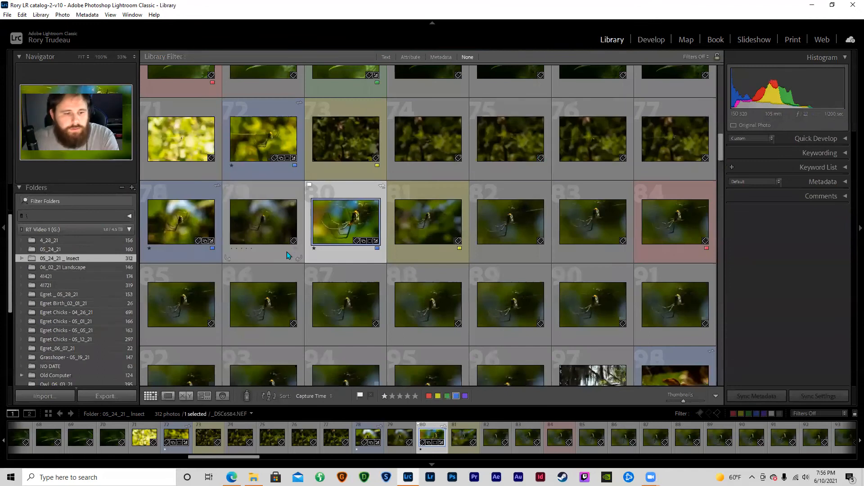
pyautogui.scroll(3, 93, 275)
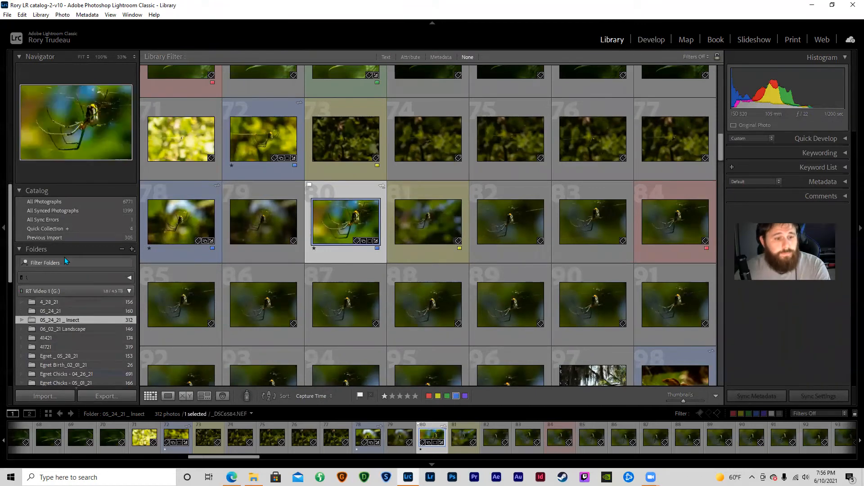
pyautogui.click(64, 204)
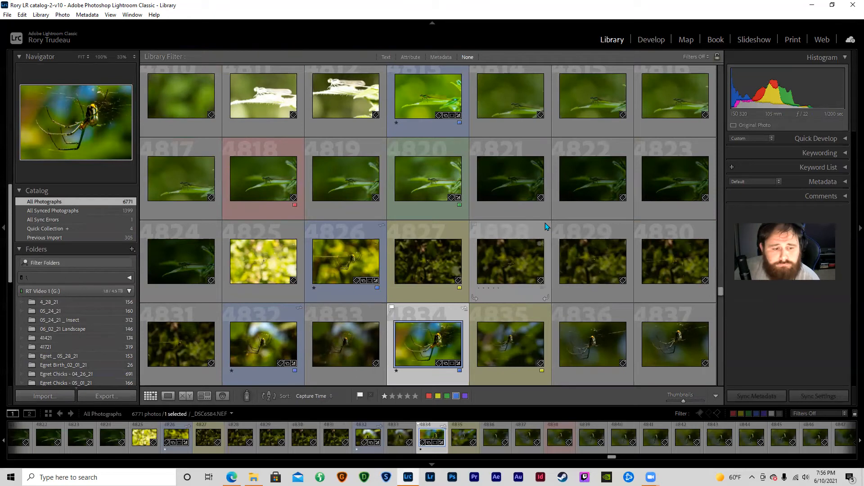
pyautogui.scroll(-3, 80, 239)
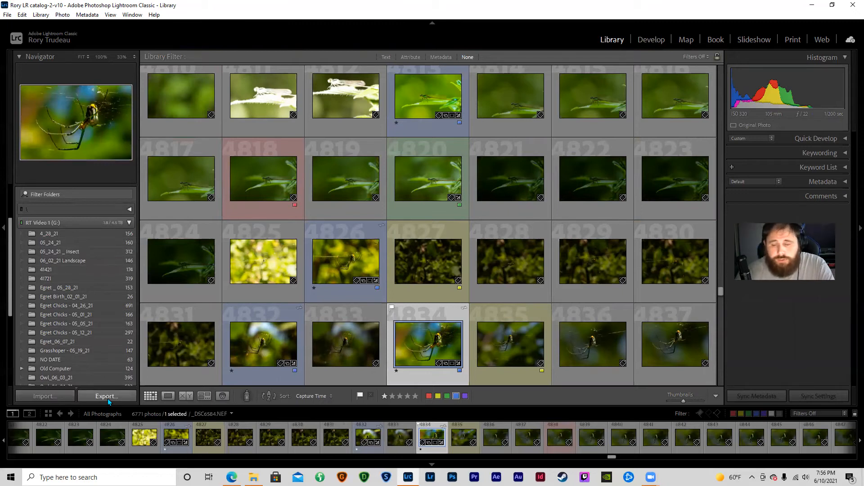
# Start a photo import, show the Move method's options, and set the import method back to Add.
pyautogui.click(58, 393)
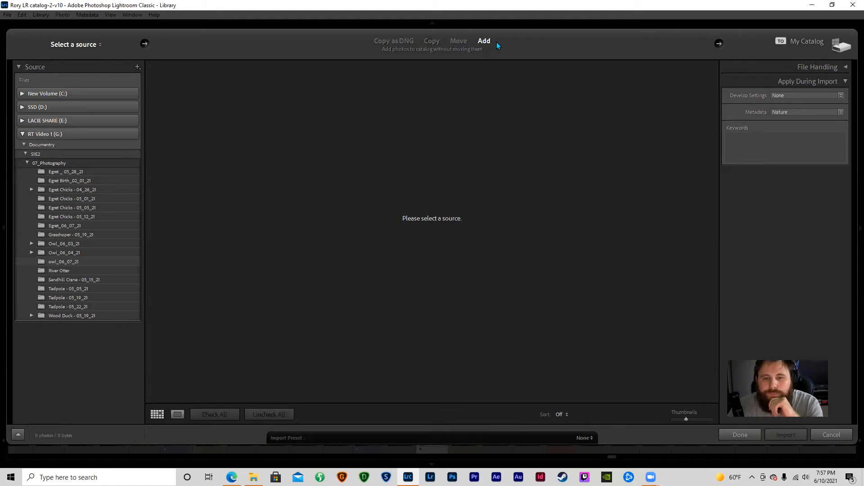
pyautogui.click(466, 42)
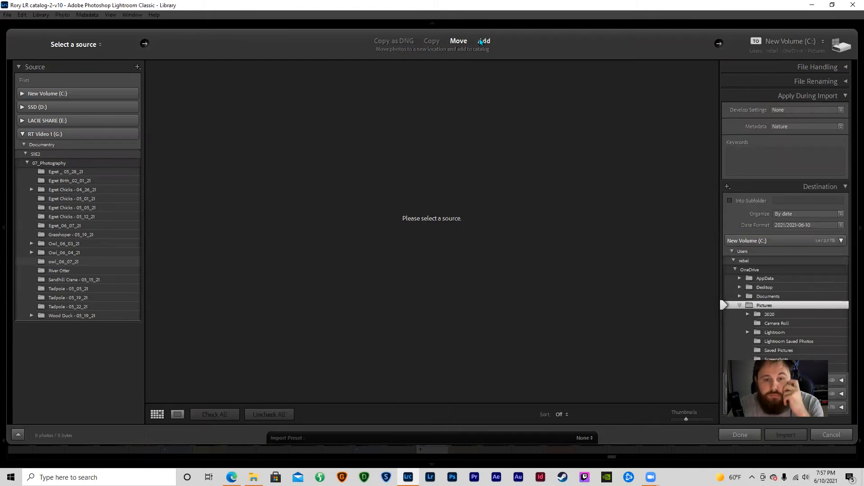
pyautogui.click(482, 41)
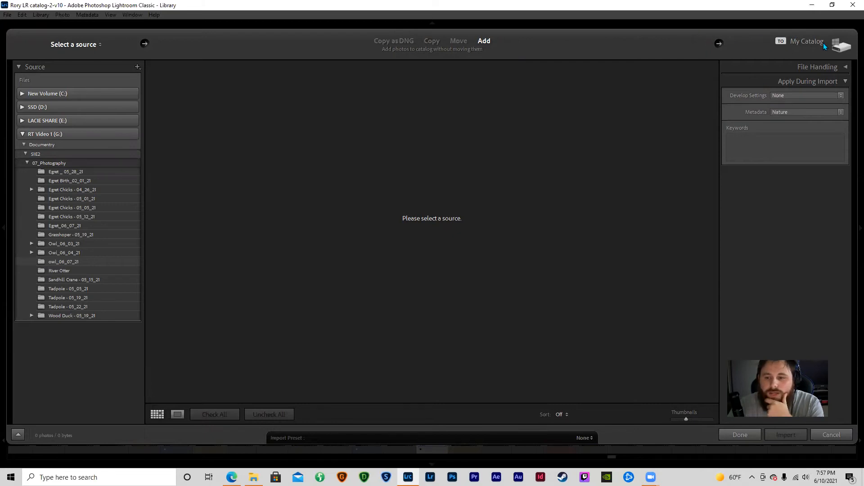
# Examine the import's File Handling options, including the Build Previews choices, and collapse the section.
pyautogui.click(845, 67)
pyautogui.click(844, 67)
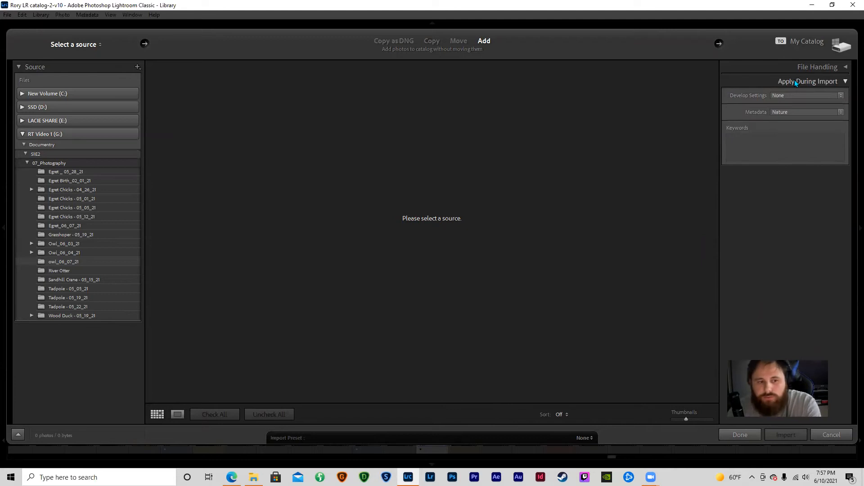
pyautogui.click(846, 66)
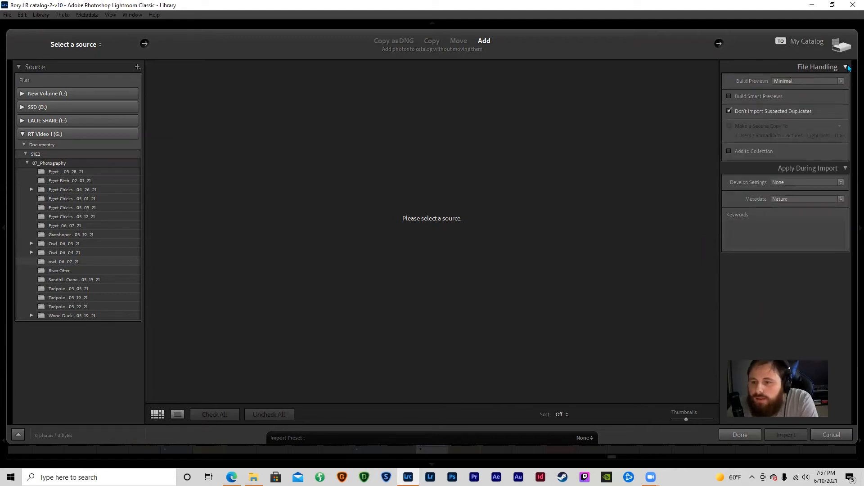
pyautogui.click(840, 80)
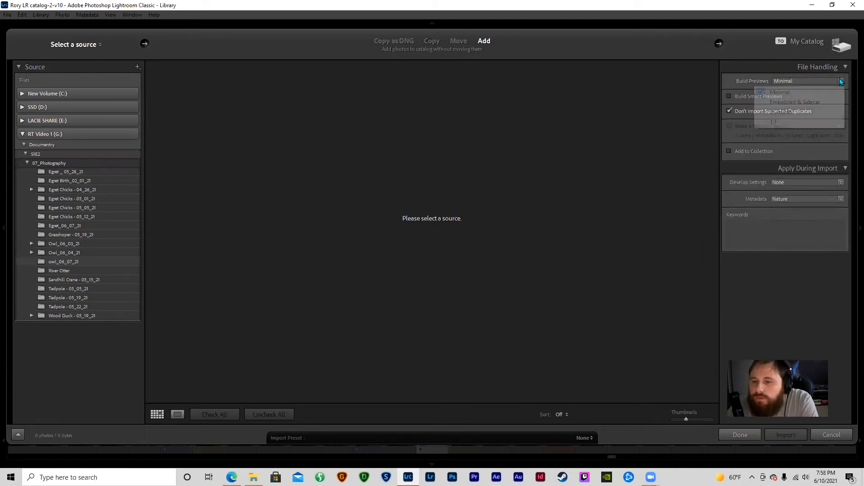
pyautogui.click(736, 69)
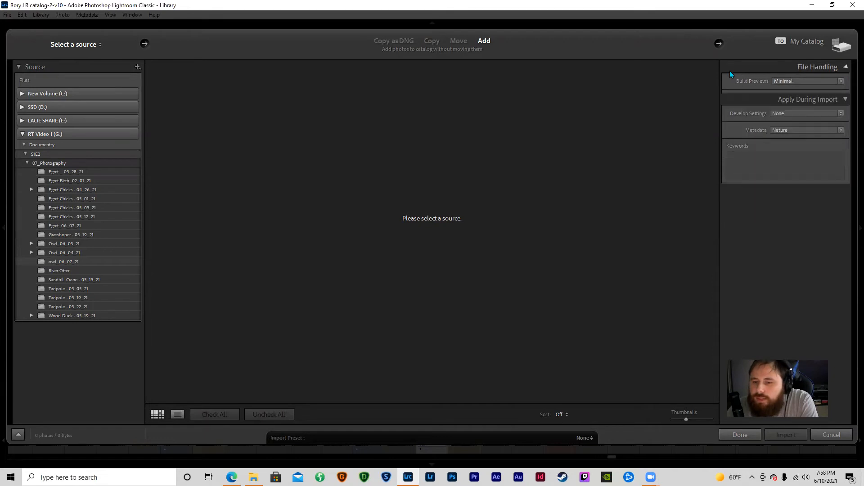
pyautogui.click(845, 68)
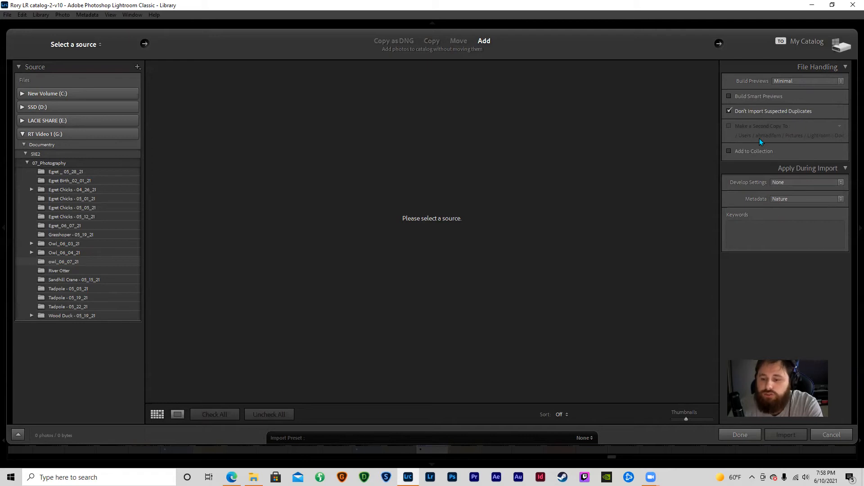
pyautogui.click(847, 69)
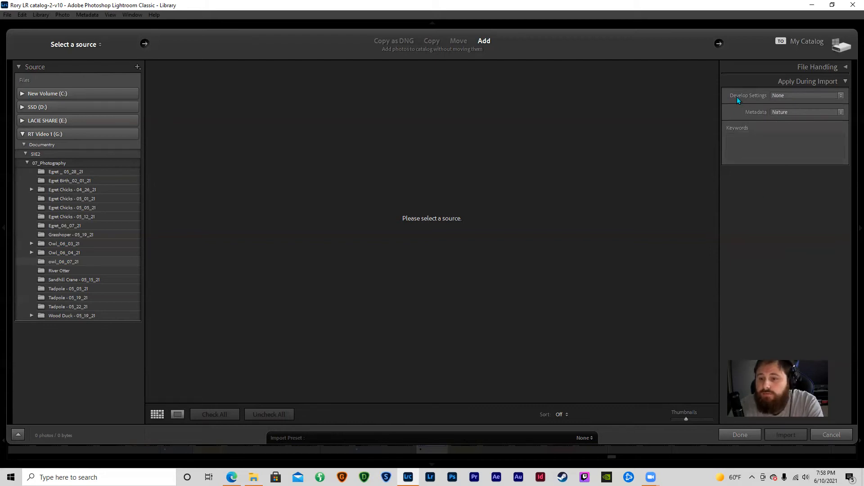
# Examine the Develop Settings presets, including B&W and Color, and the Metadata presets available to apply during import, leaving both selections as they are.
pyautogui.click(828, 96)
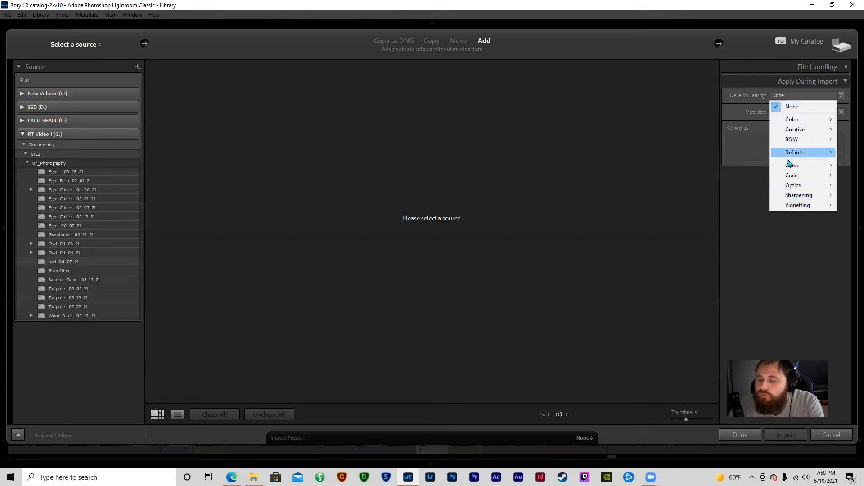
pyautogui.moveTo(799, 141)
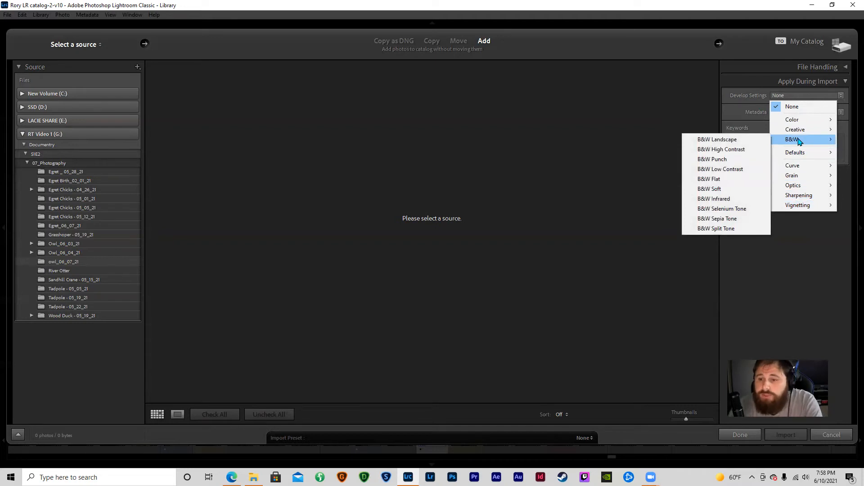
pyautogui.moveTo(802, 122)
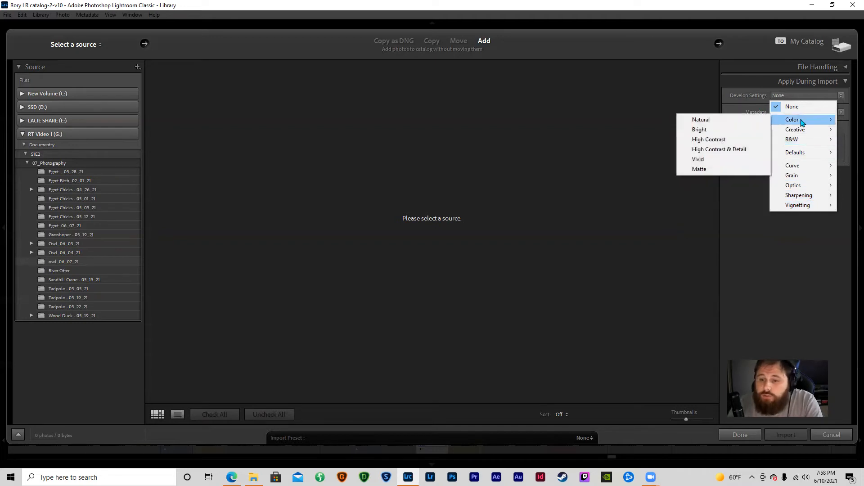
pyautogui.click(799, 243)
pyautogui.click(805, 95)
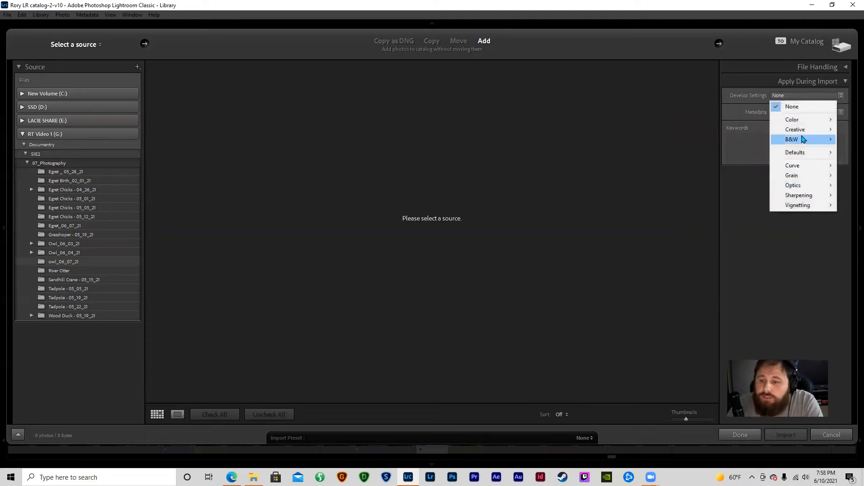
pyautogui.click(795, 238)
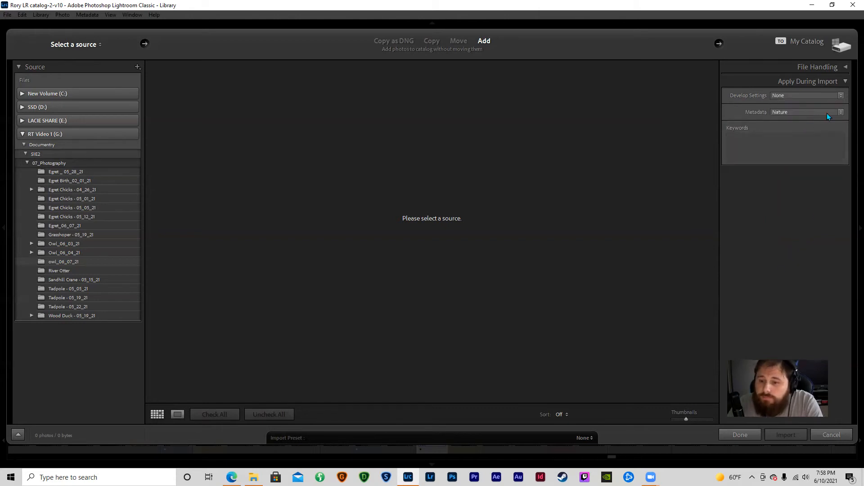
pyautogui.click(841, 112)
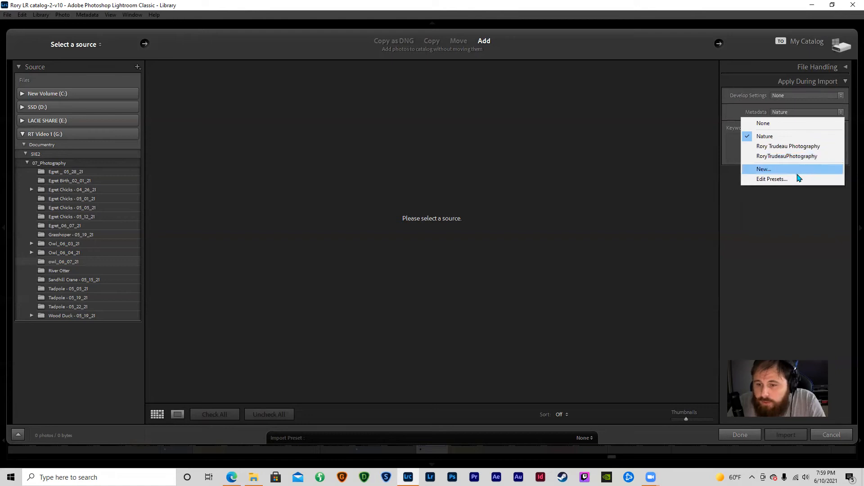
pyautogui.click(795, 214)
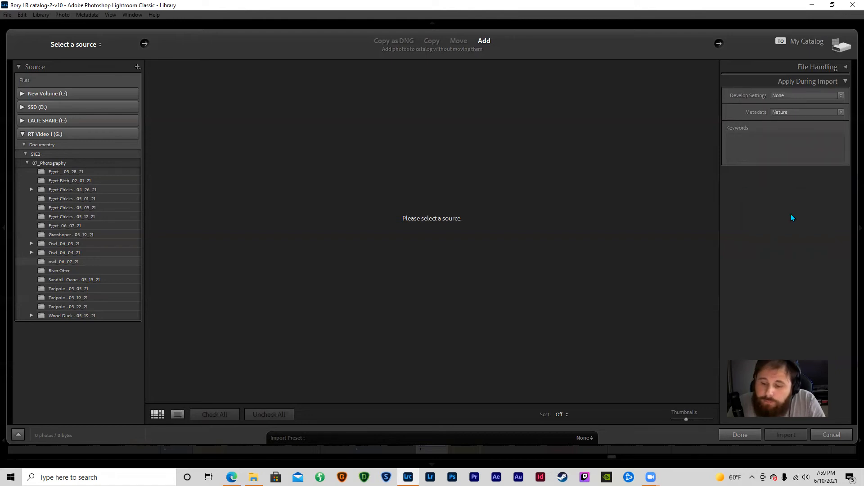
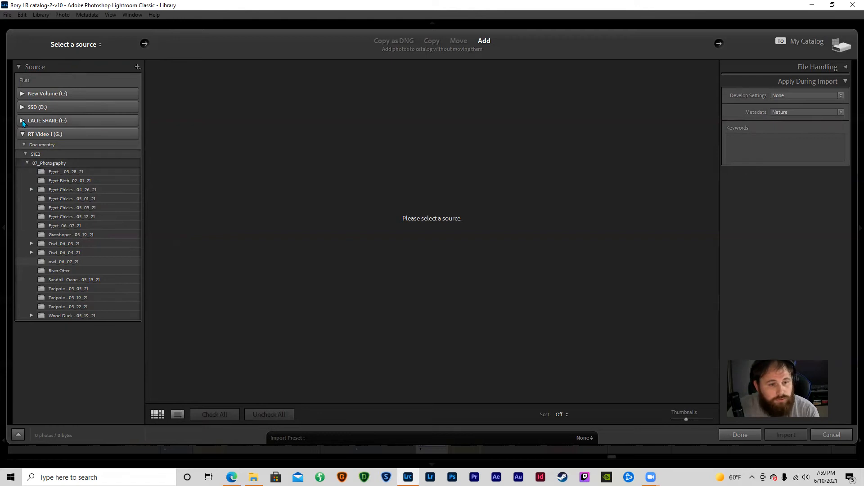
# Browse the Users folders on the New Volume (C:) drive as possible import sources, and collapse the drive again.
pyautogui.click(22, 93)
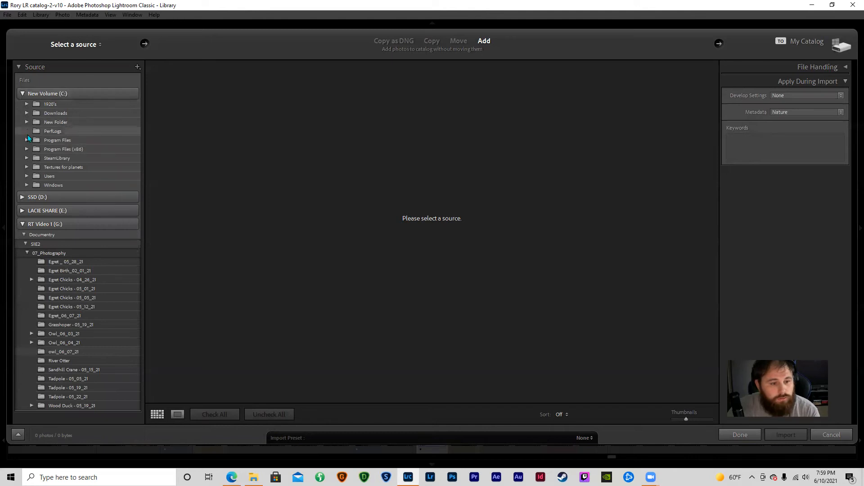
pyautogui.click(27, 175)
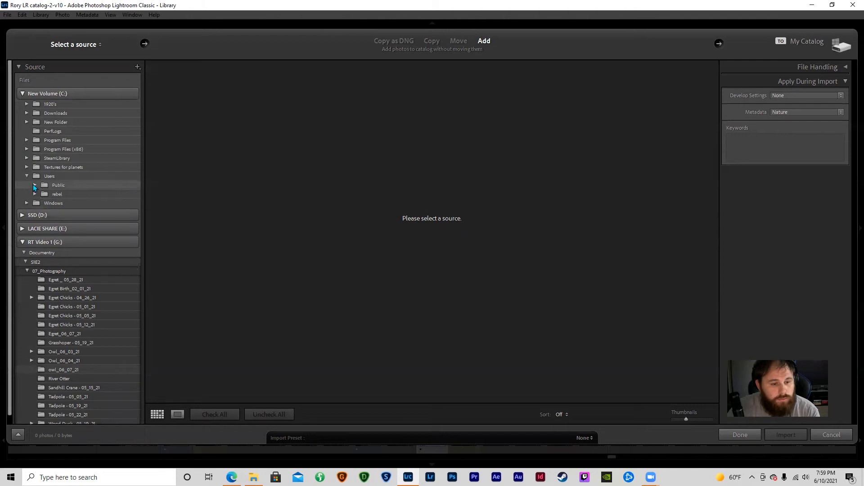
pyautogui.click(34, 184)
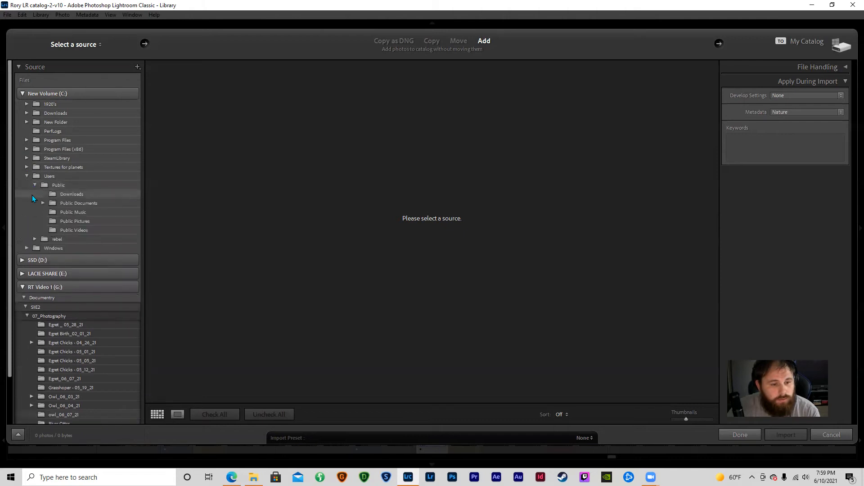
pyautogui.click(34, 185)
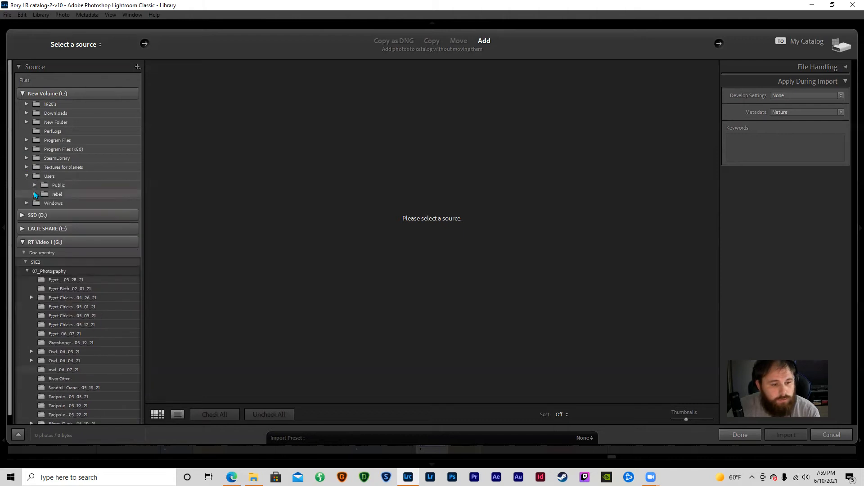
pyautogui.click(34, 194)
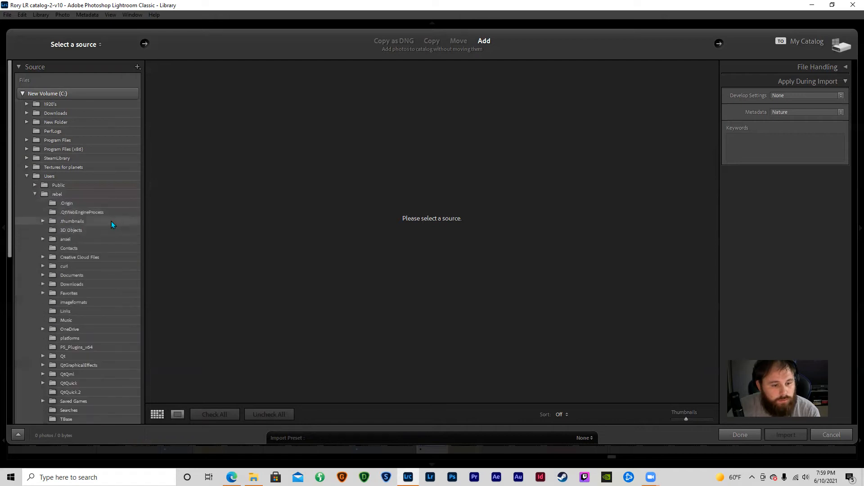
pyautogui.scroll(-3, 112, 277)
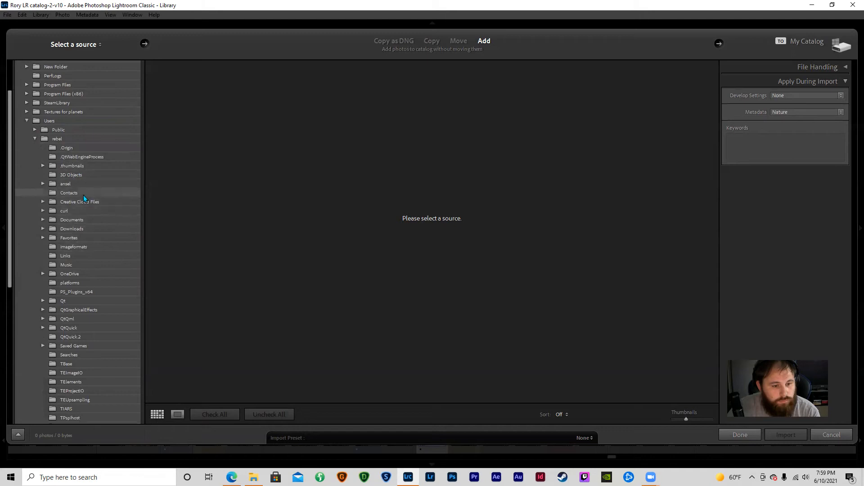
pyautogui.scroll(3, 74, 189)
pyautogui.click(26, 176)
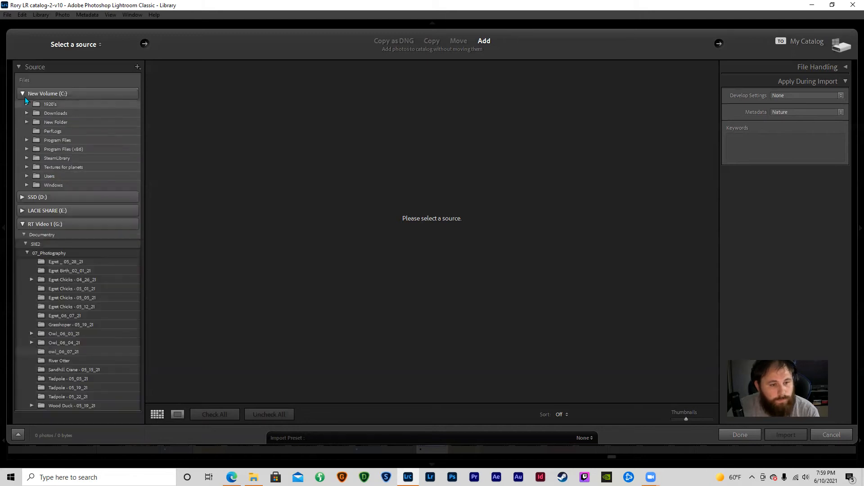
pyautogui.click(23, 94)
# Collapse the Documentry folder on RT Video 1 (G:) and choose the 111 folder inside RedBubble out as the import source.
pyautogui.click(26, 161)
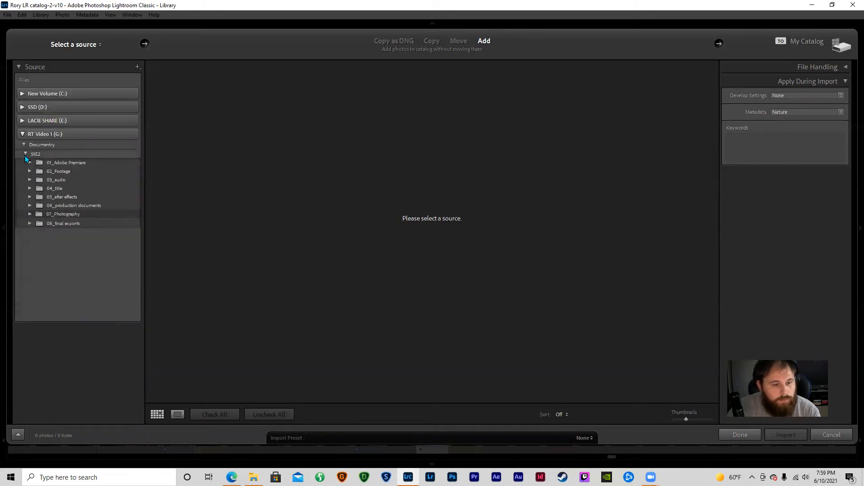
pyautogui.click(26, 153)
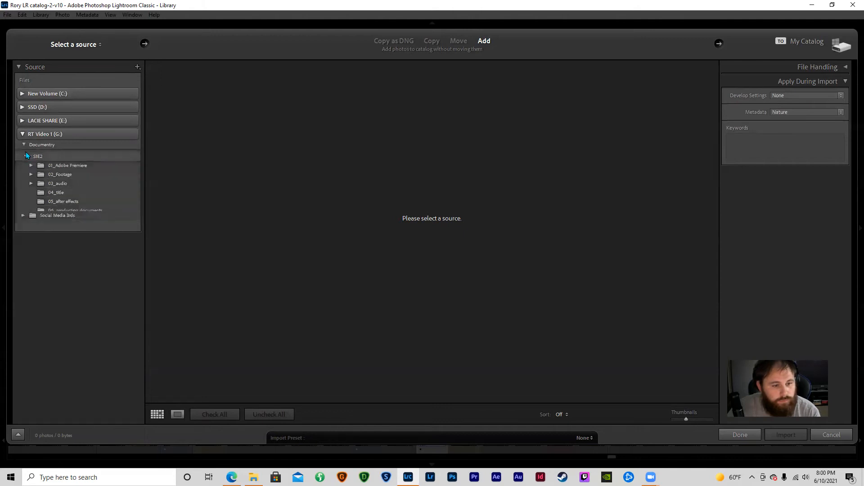
pyautogui.click(23, 144)
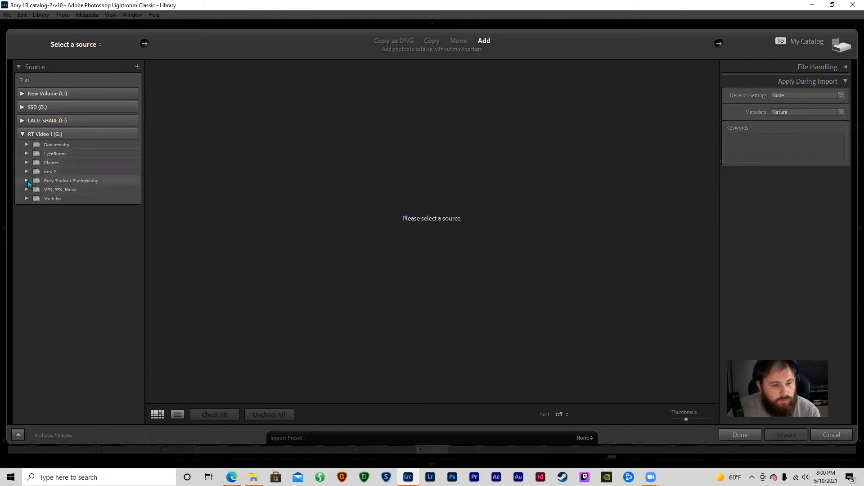
pyautogui.click(27, 181)
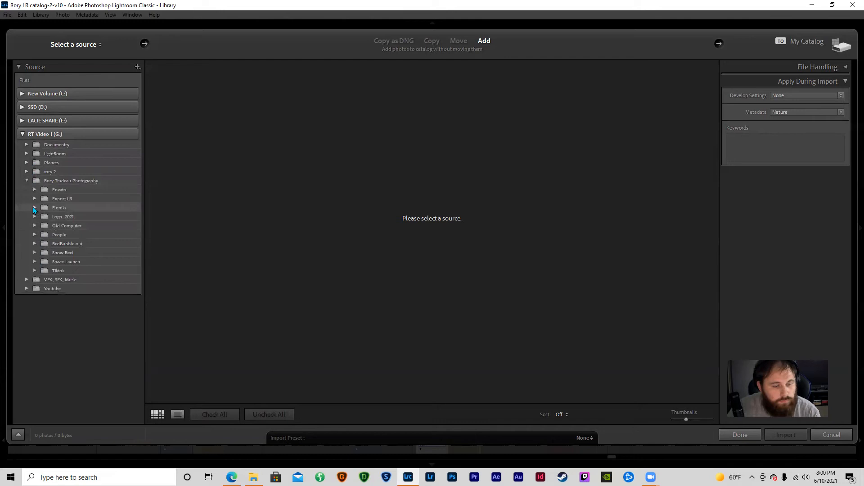
pyautogui.click(34, 243)
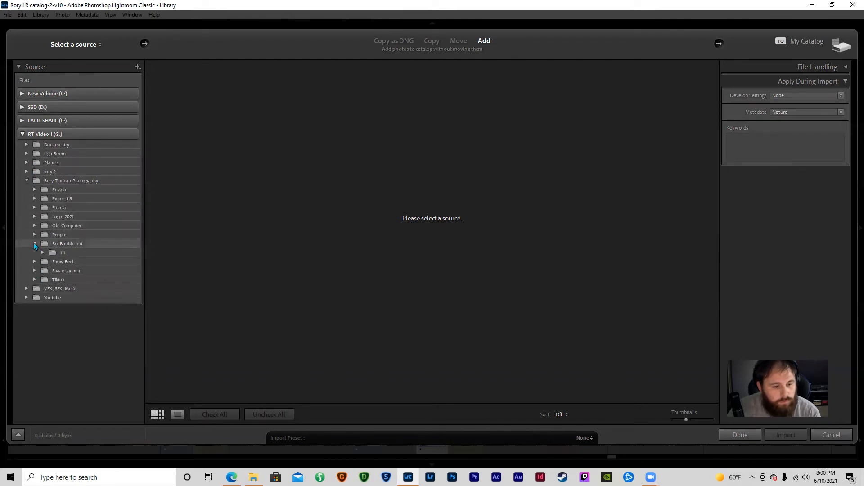
pyautogui.click(59, 253)
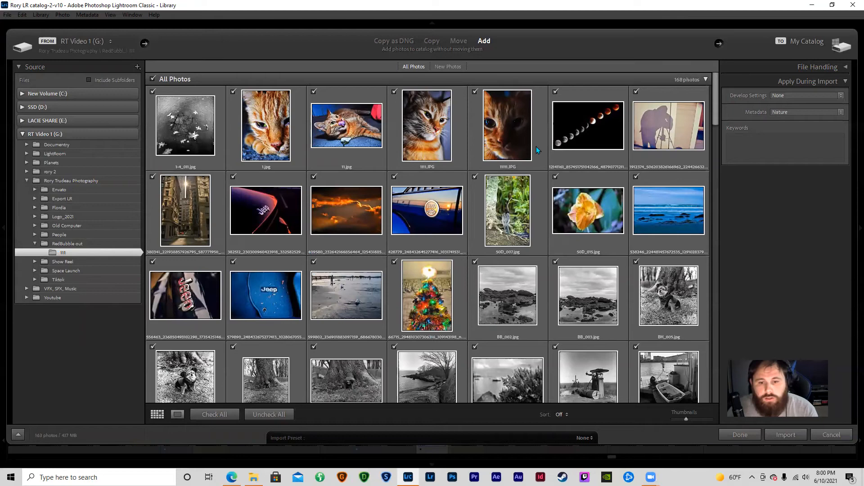
# Look through the source folder's photo thumbnails and compare the New Photos view with the All Photos view, ending on All Photos.
pyautogui.moveTo(715, 118); pyautogui.dragTo(713, 199)
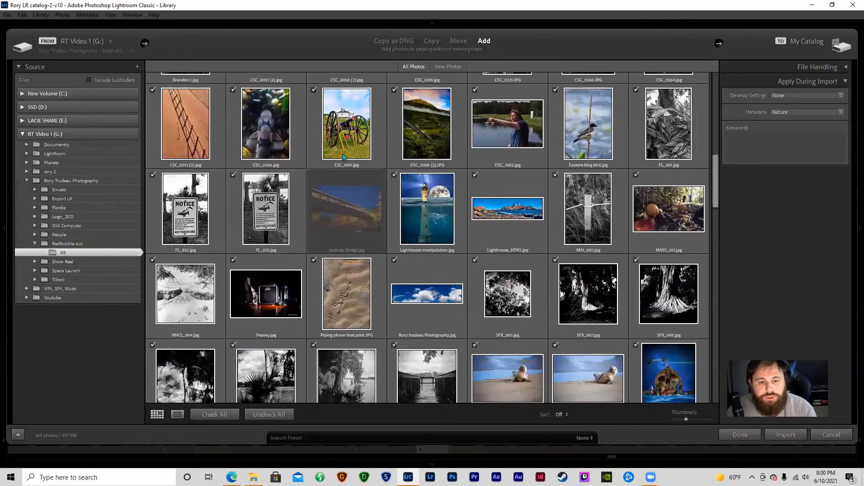
pyautogui.moveTo(338, 221)
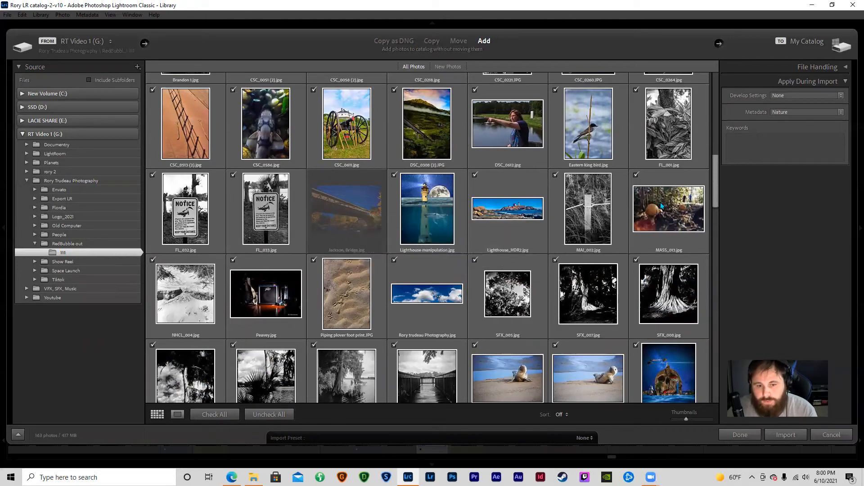
pyautogui.moveTo(716, 196); pyautogui.dragTo(716, 204)
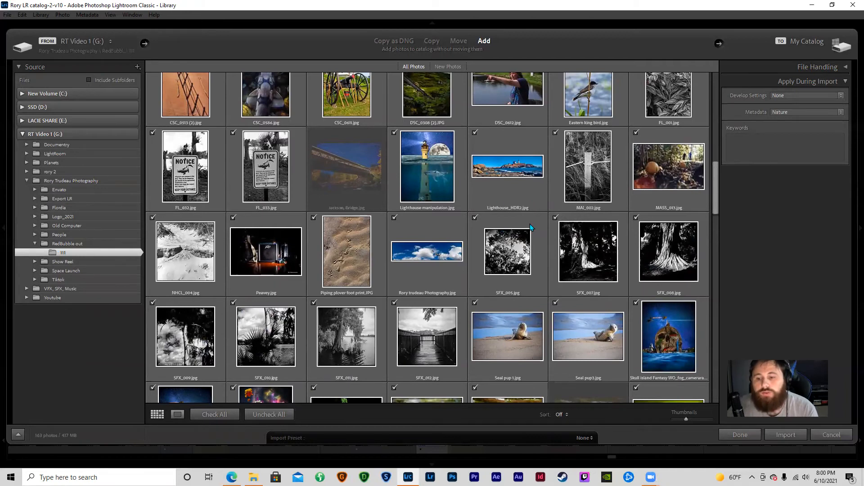
pyautogui.moveTo(715, 179); pyautogui.dragTo(682, 83)
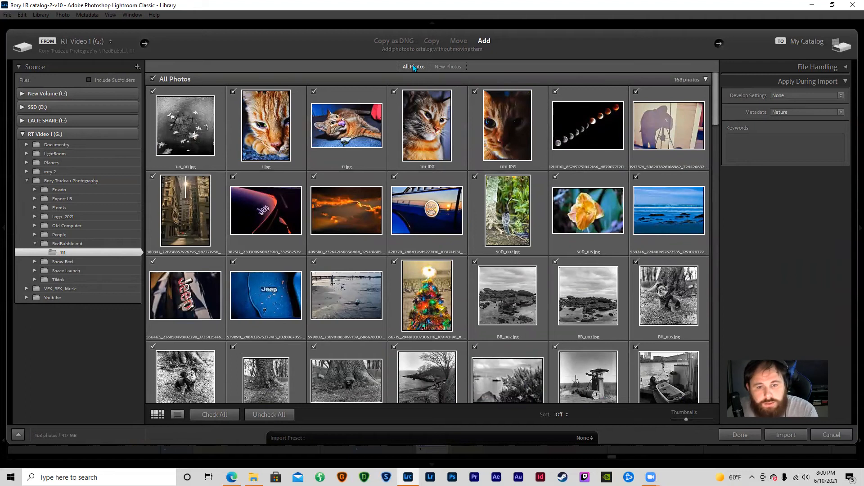
pyautogui.click(446, 66)
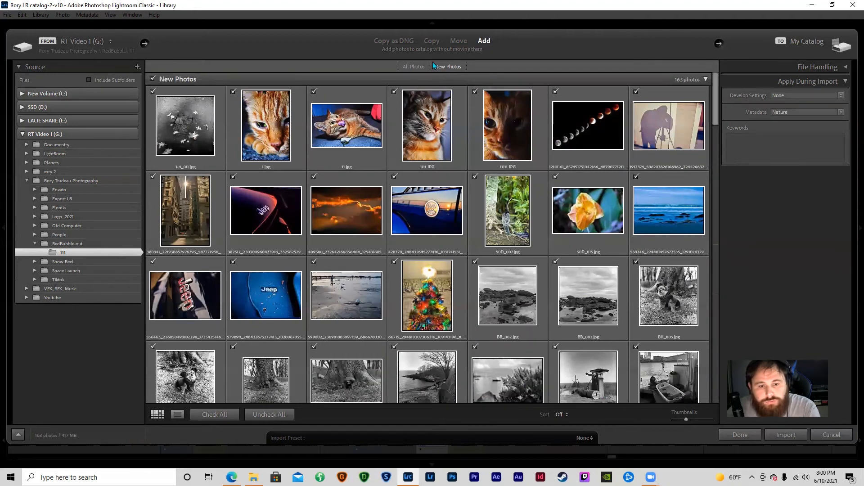
pyautogui.click(414, 67)
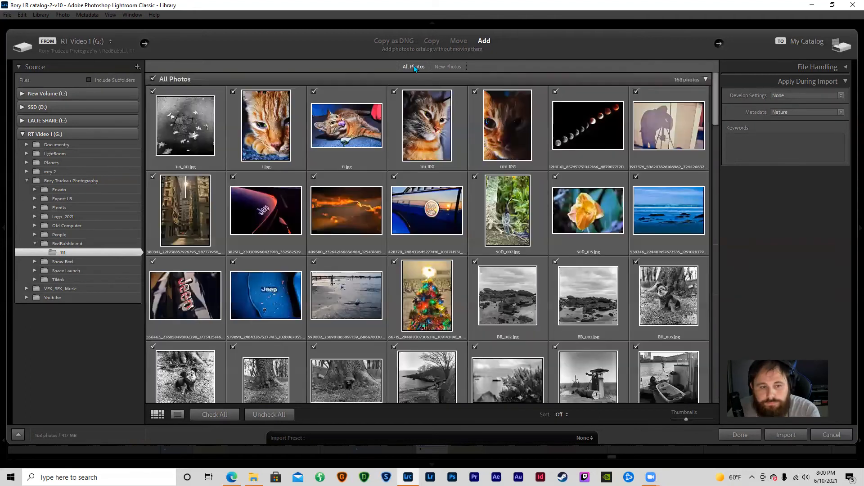
# Demonstrate toggling the import selection of all photos off and on, ending with every photo unchecked.
pyautogui.click(153, 79)
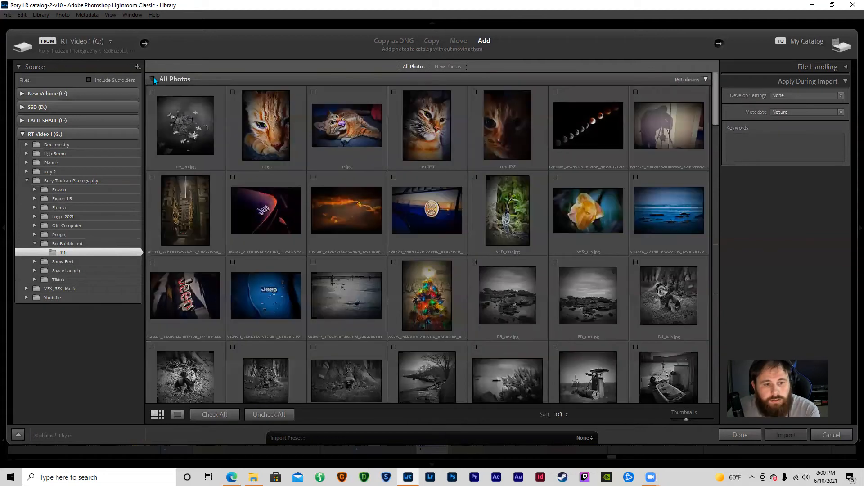
pyautogui.click(153, 79)
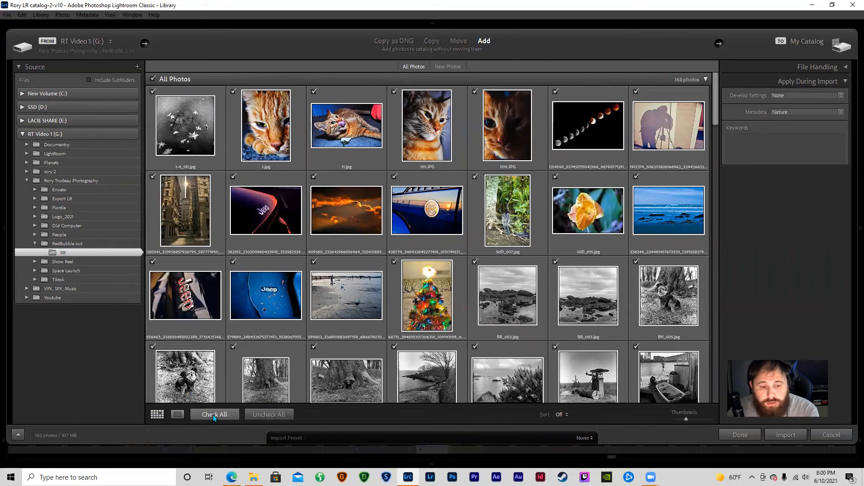
pyautogui.click(270, 413)
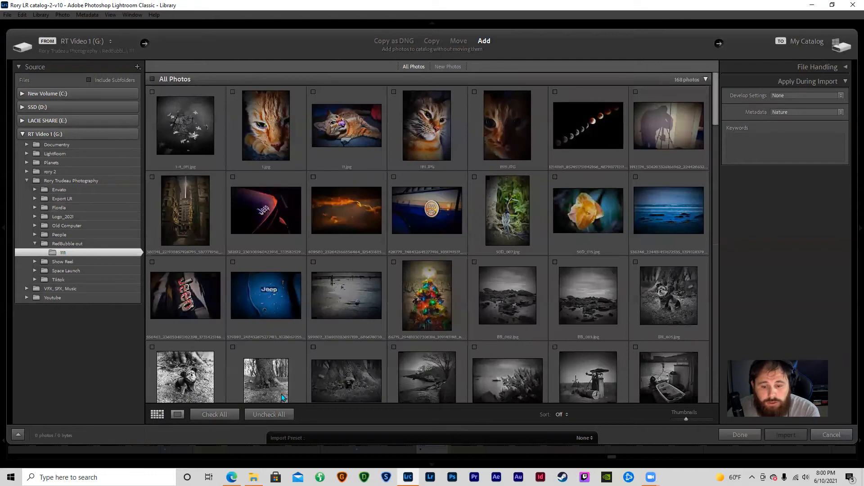
# Mark the photos BB_002.jpg, BB_003.jpg, BH_005.jpg and BH_006.jpg for import.
pyautogui.moveTo(715, 113); pyautogui.dragTo(712, 141)
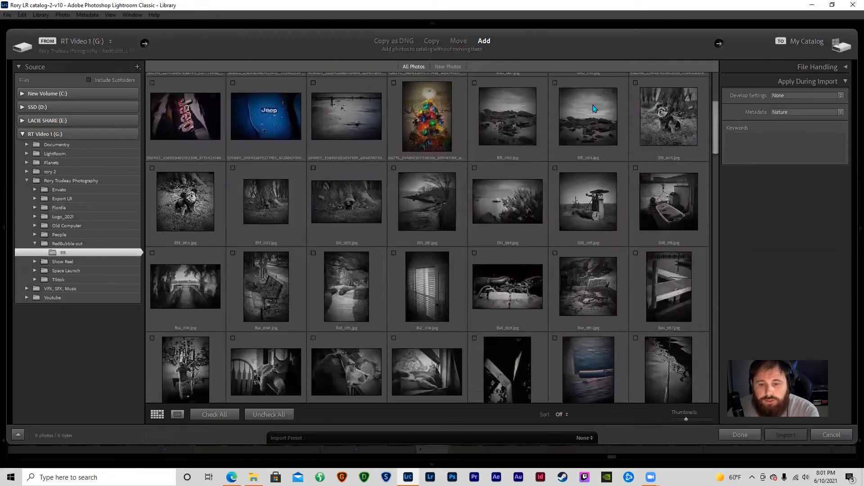
pyautogui.click(474, 82)
pyautogui.click(555, 83)
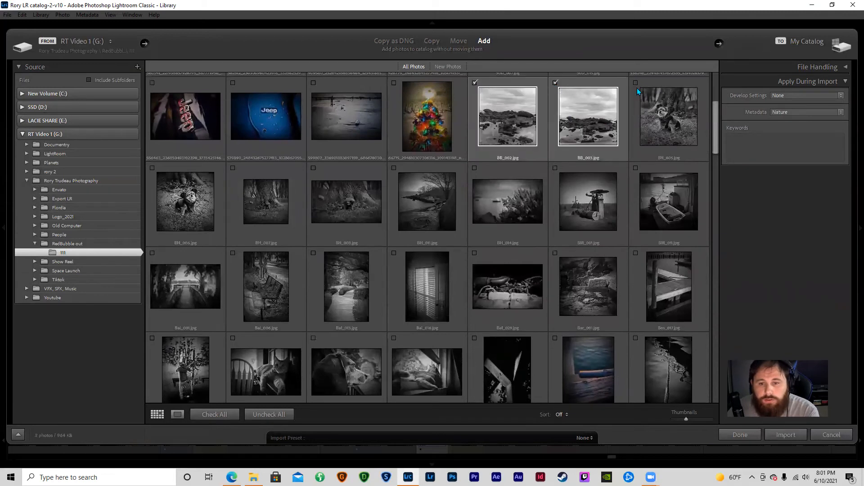
pyautogui.click(635, 83)
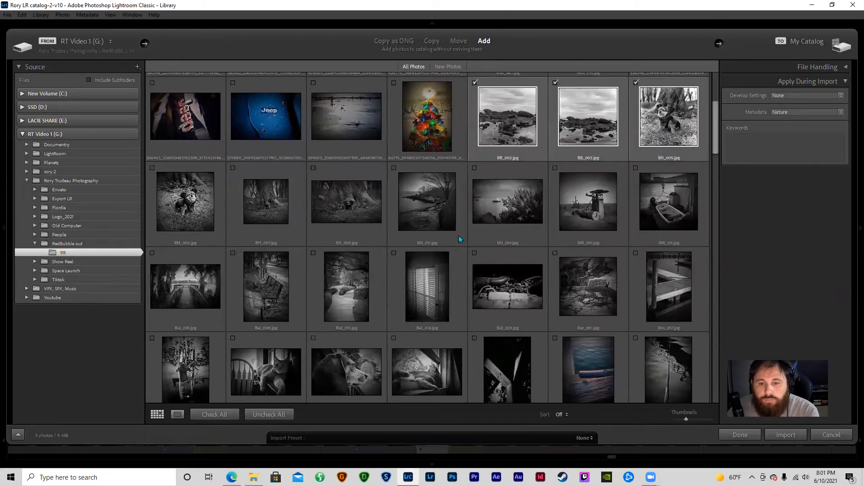
pyautogui.click(153, 168)
# Exclude the photos BB_002.jpg, BB_003.jpg and BH_006.jpg from the import selection.
pyautogui.click(474, 83)
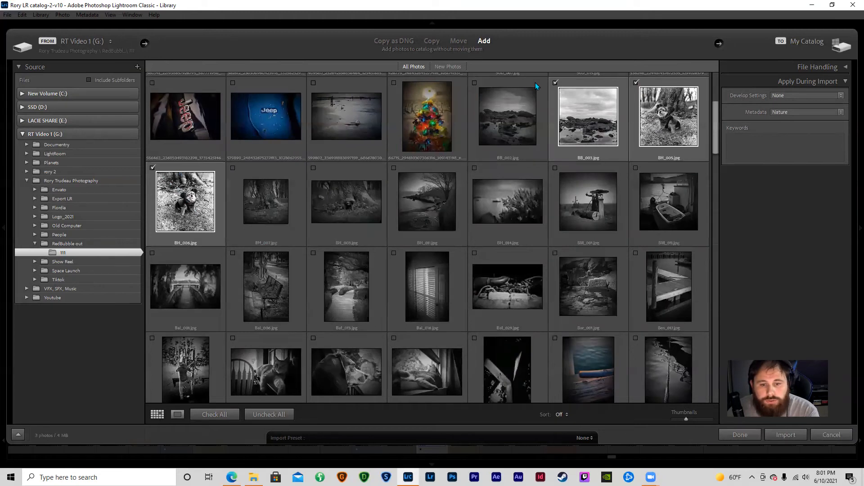
pyautogui.click(555, 83)
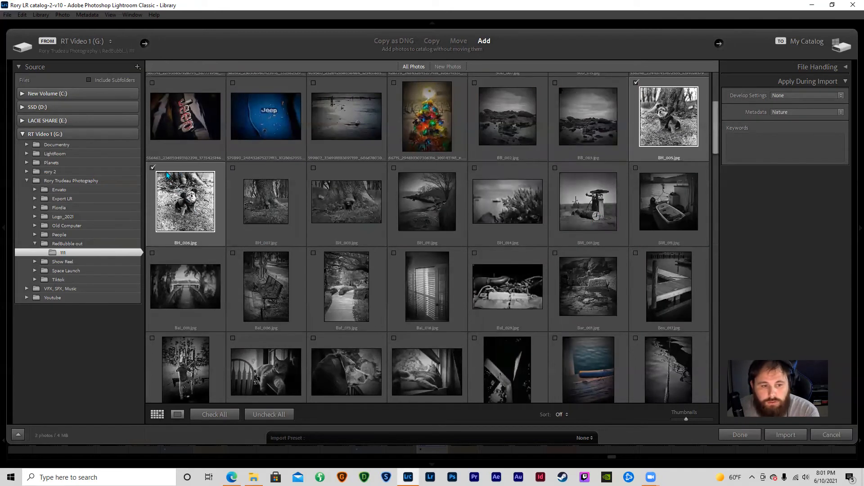
pyautogui.click(152, 168)
# Mark the color photo of the cannon for import and exclude BH_005.jpg, leaving the cannon as the only selection.
pyautogui.moveTo(716, 144); pyautogui.dragTo(707, 191)
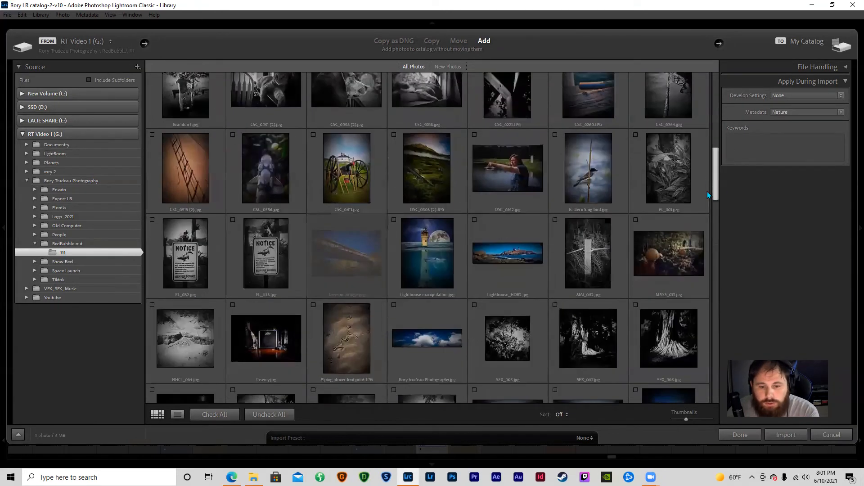
pyautogui.scroll(3, 706, 191)
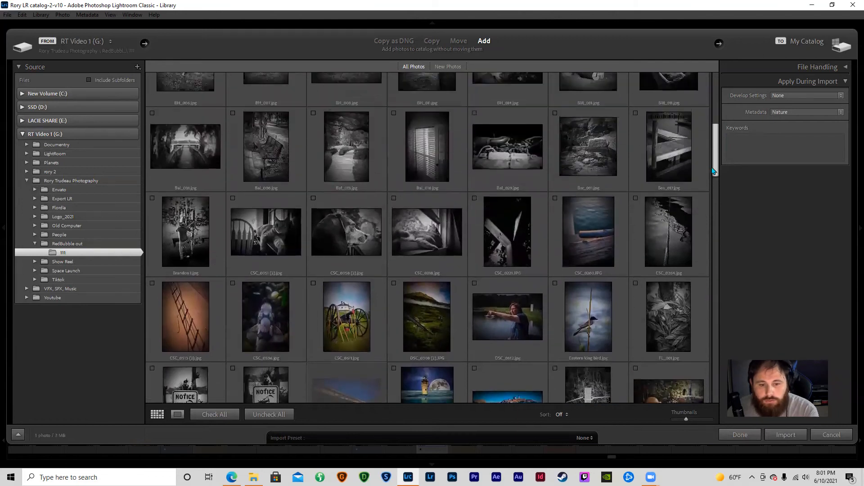
pyautogui.click(313, 209)
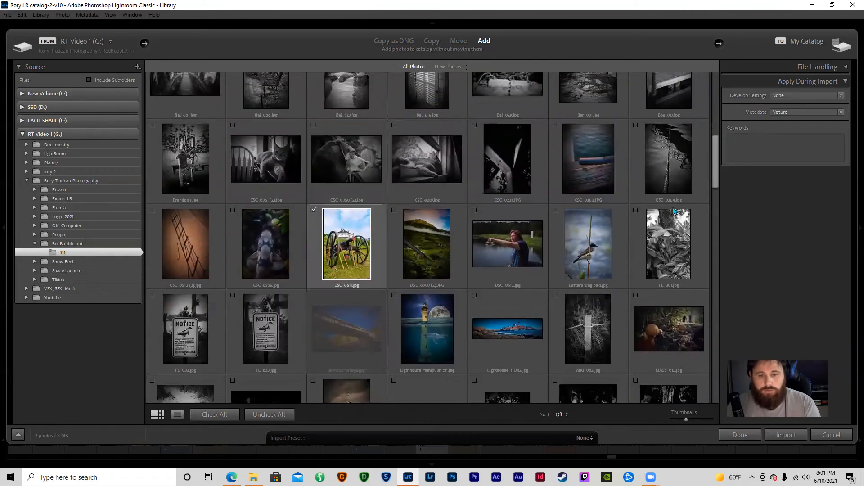
pyautogui.moveTo(715, 177); pyautogui.dragTo(716, 157)
pyautogui.click(741, 149)
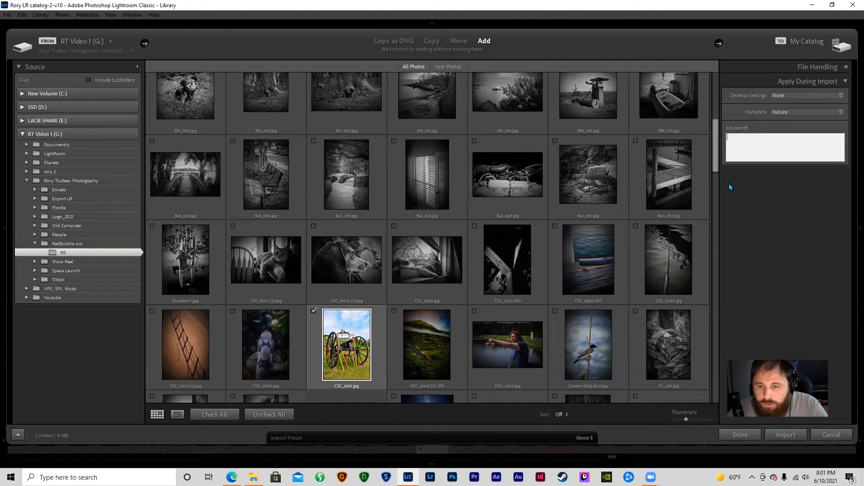
pyautogui.moveTo(717, 164); pyautogui.dragTo(716, 144)
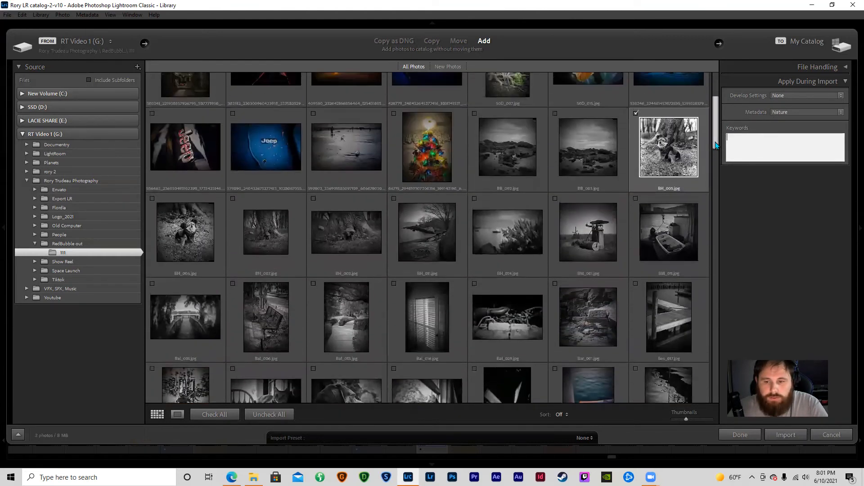
pyautogui.click(637, 114)
pyautogui.moveTo(716, 148); pyautogui.dragTo(715, 182)
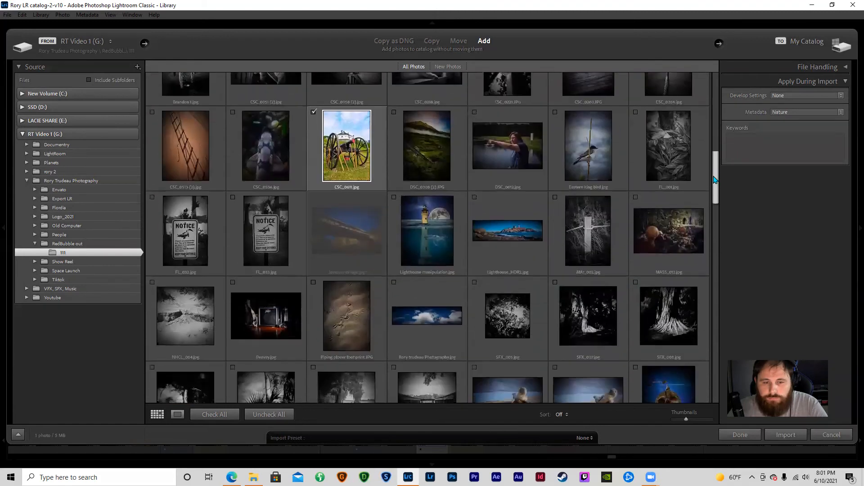
# Enter Fort and Cannon as comma-separated keywords to apply during import.
pyautogui.click(754, 147)
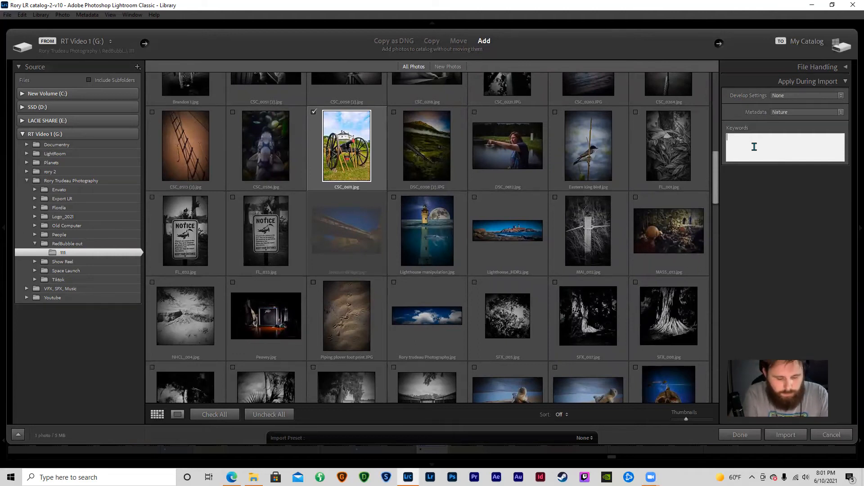
pyautogui.write('Fort')
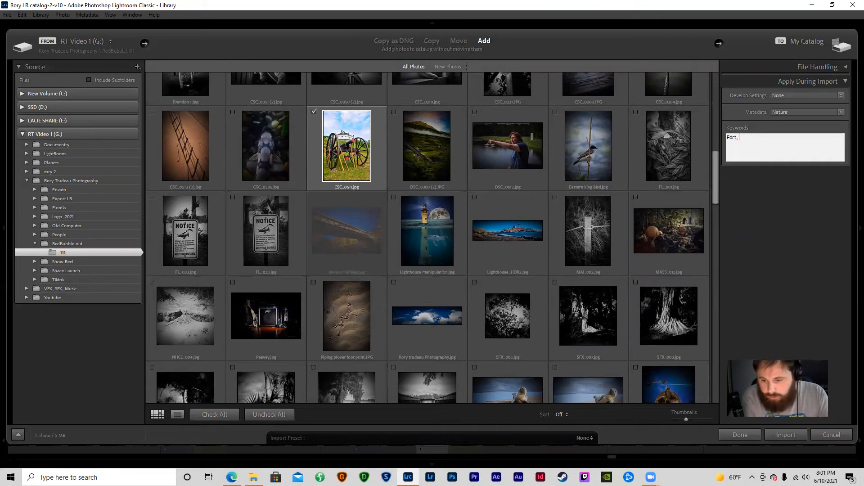
pyautogui.write(', Cannon,')
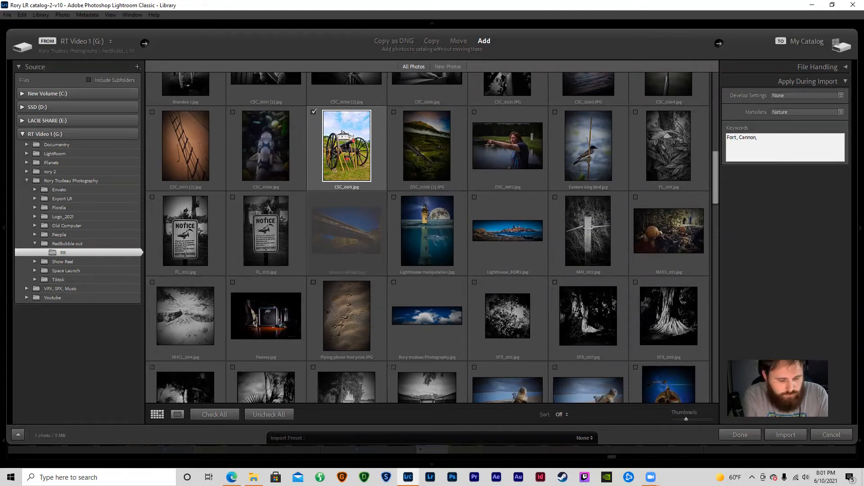
pyautogui.write('LAARP')
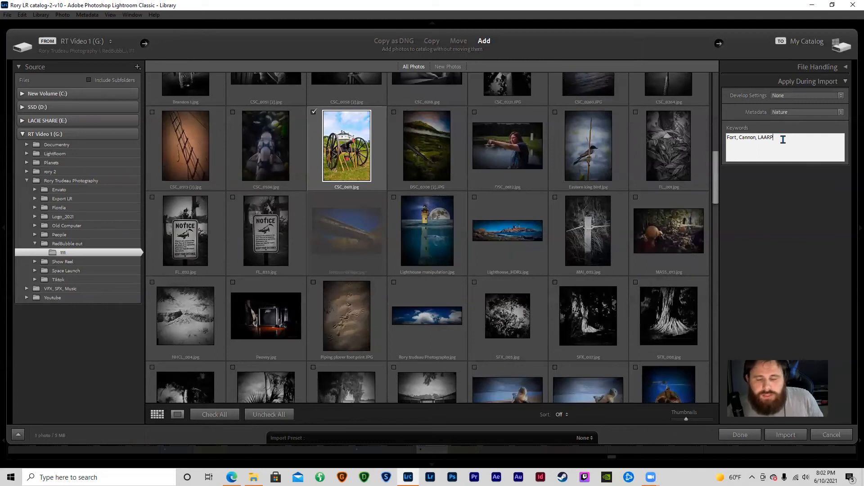
pyautogui.moveTo(783, 139); pyautogui.dragTo(743, 149)
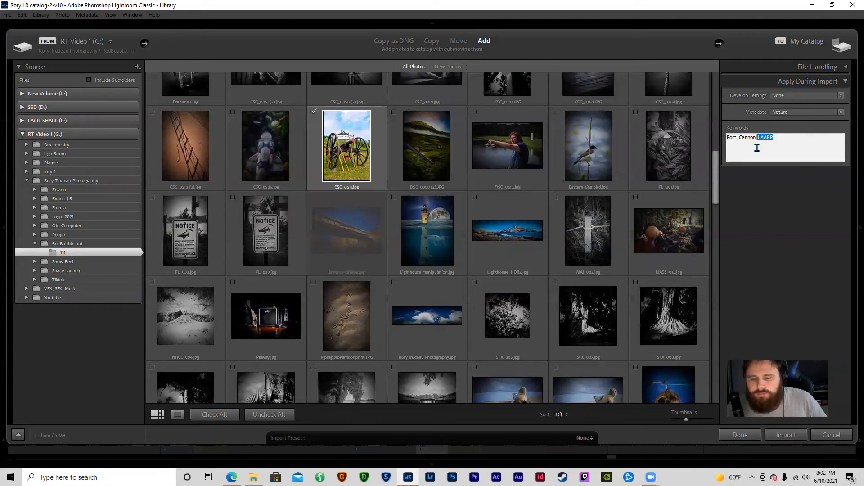
pyautogui.press('BackSpace')
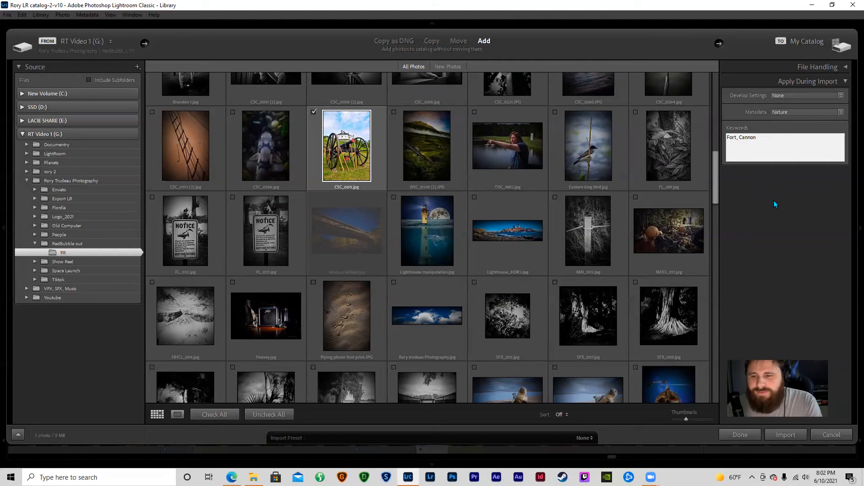
# Switch the import metadata to the photographer's business preset, and open a new metadata preset for creation.
pyautogui.click(828, 114)
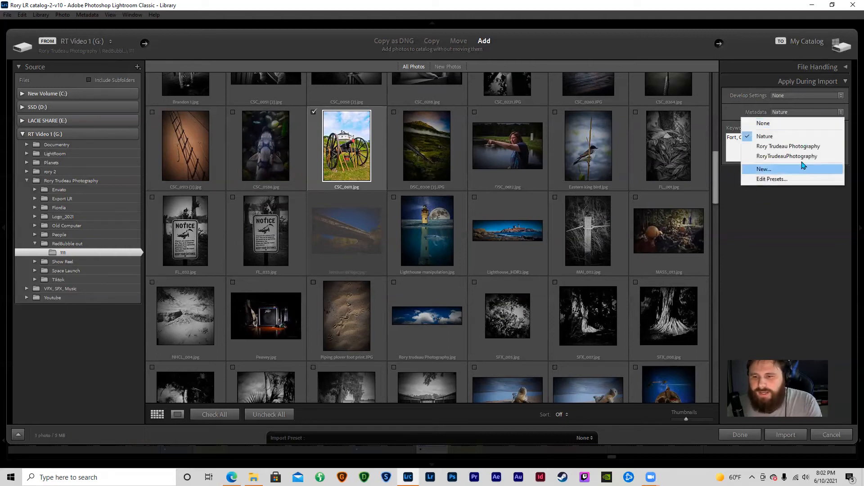
pyautogui.click(780, 147)
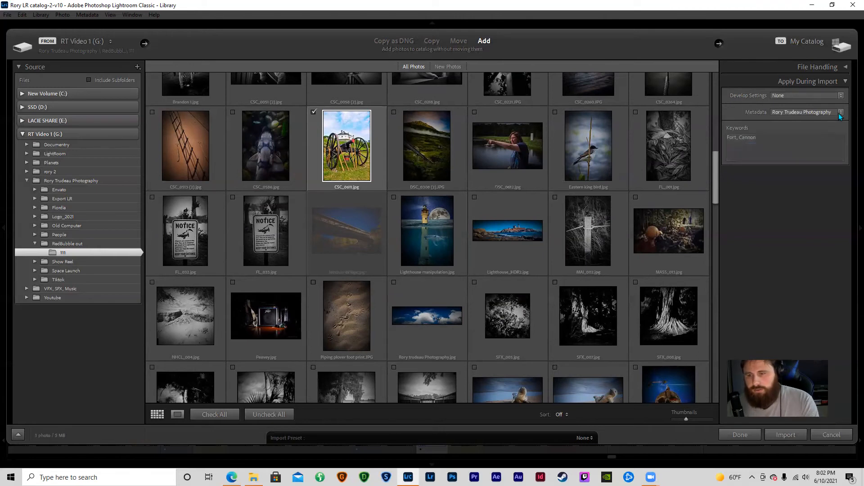
pyautogui.click(838, 112)
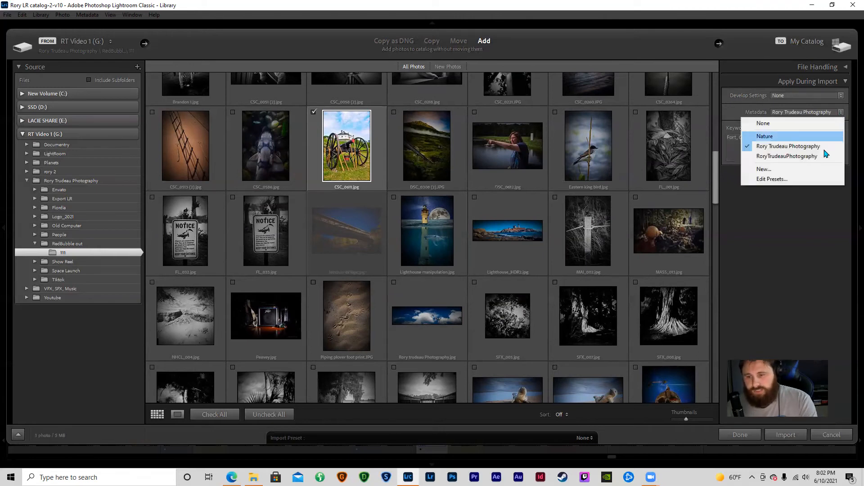
pyautogui.click(774, 171)
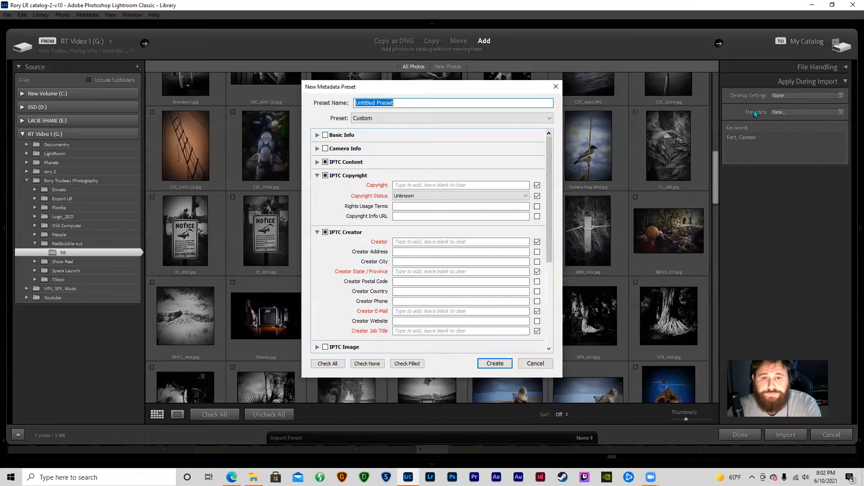
# Examine the available base presets and the Basic Info and Camera Info fields of the new metadata preset.
pyautogui.click(544, 120)
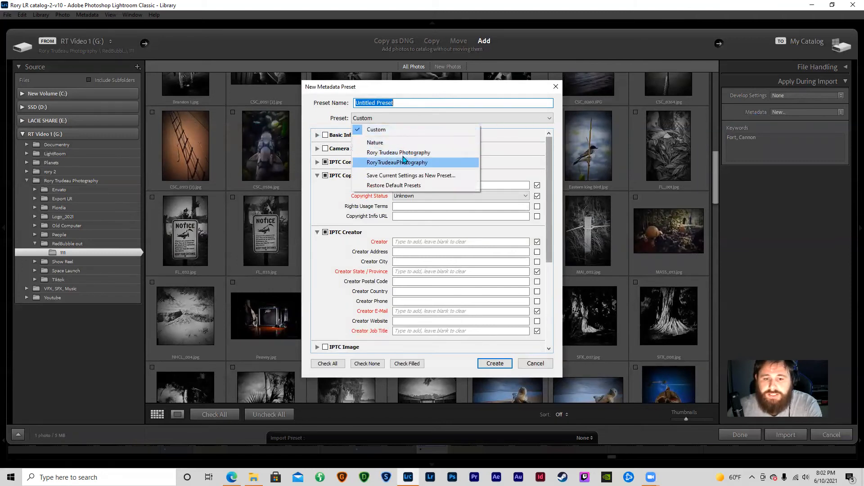
pyautogui.click(319, 112)
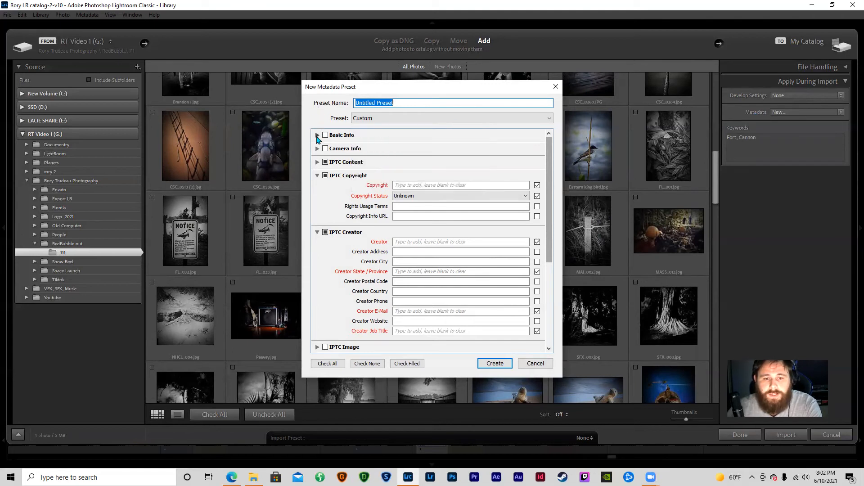
pyautogui.click(317, 136)
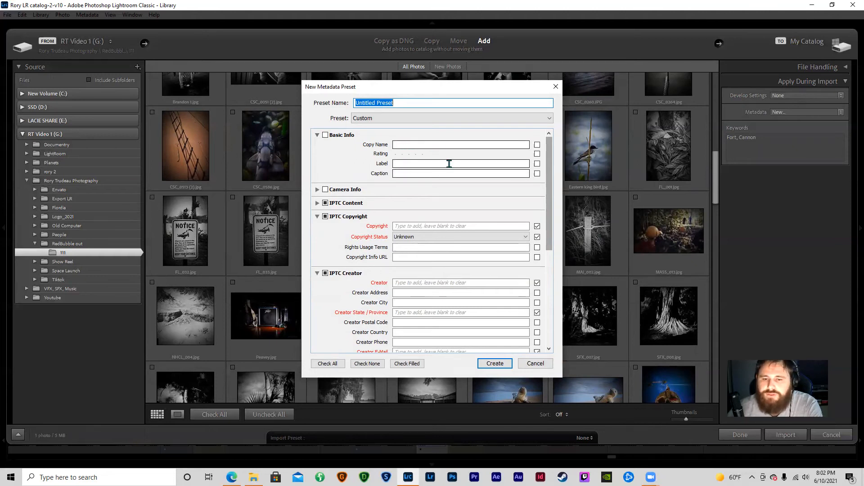
pyautogui.click(317, 135)
pyautogui.click(323, 134)
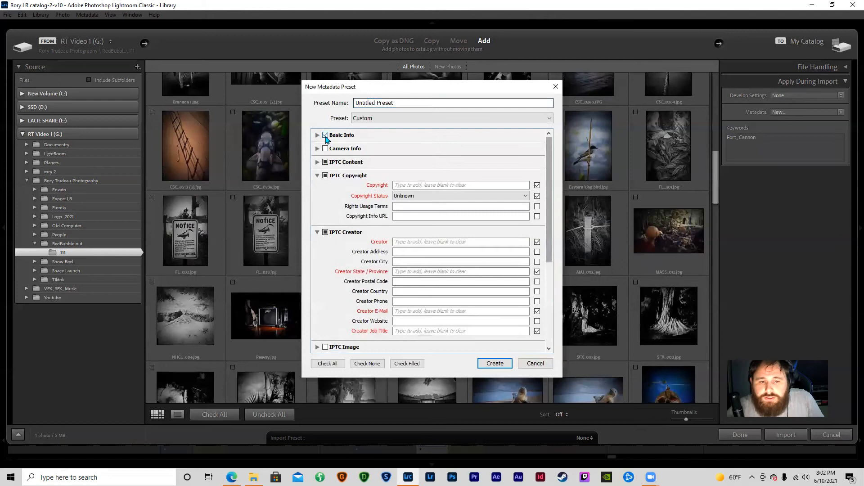
pyautogui.click(318, 149)
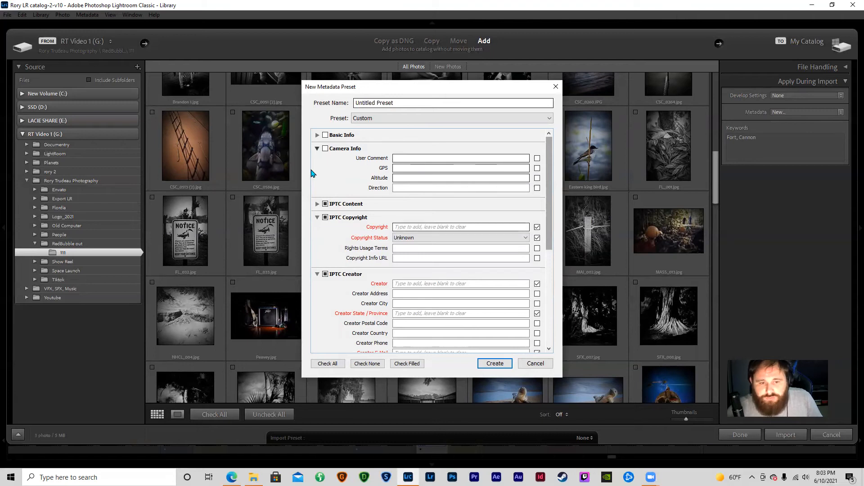
pyautogui.click(316, 148)
# Review the IPTC Content fields and exclude the whole IPTC Content section from the new metadata preset.
pyautogui.click(317, 162)
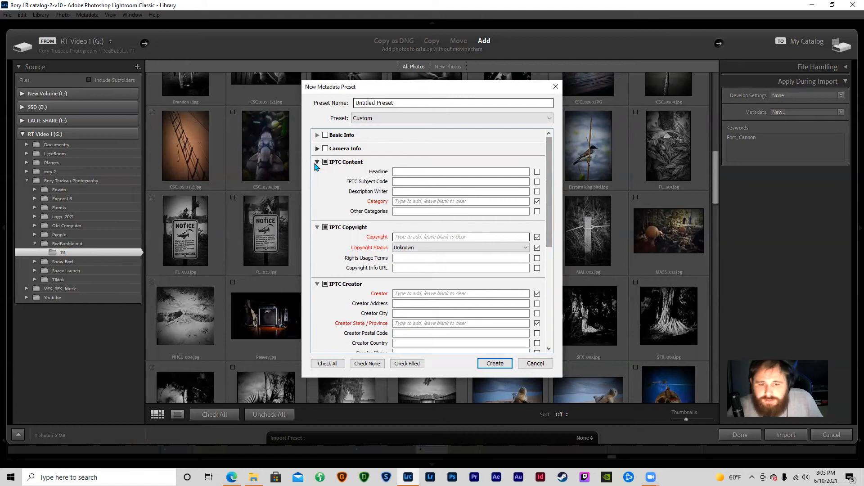
pyautogui.click(317, 162)
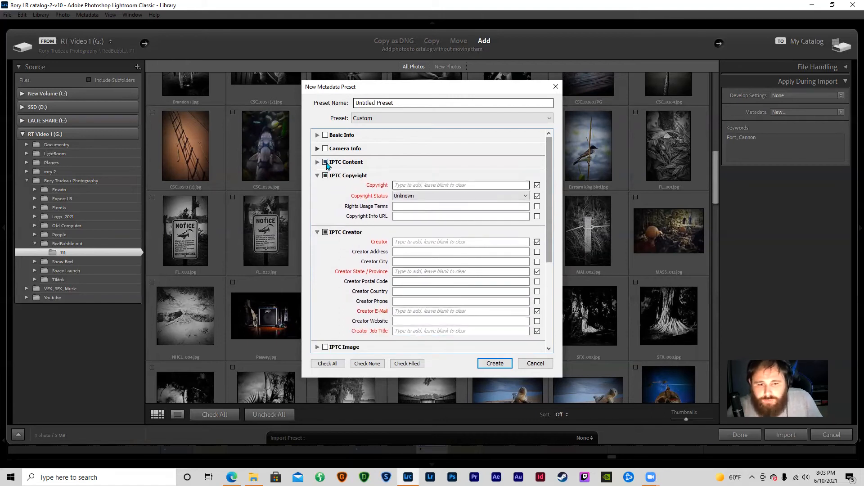
pyautogui.click(325, 162)
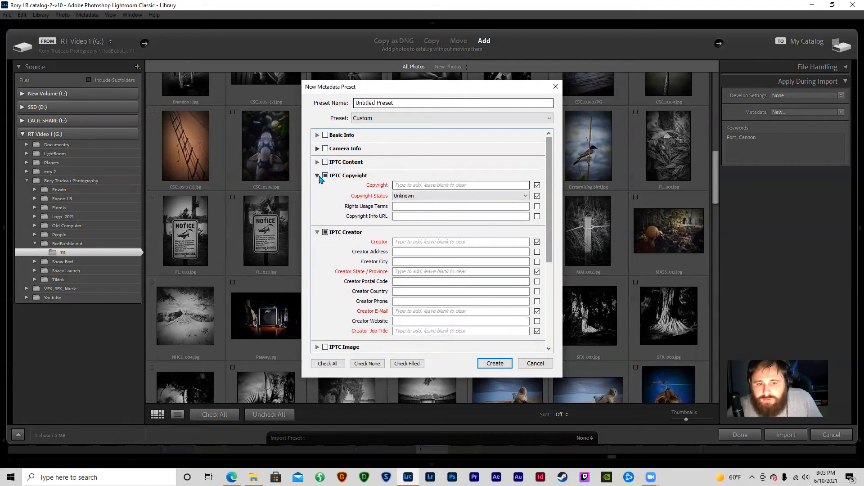
# Examine the IPTC Copyright fields and the Copyright Status options, and collapse the section.
pyautogui.click(318, 176)
pyautogui.click(317, 176)
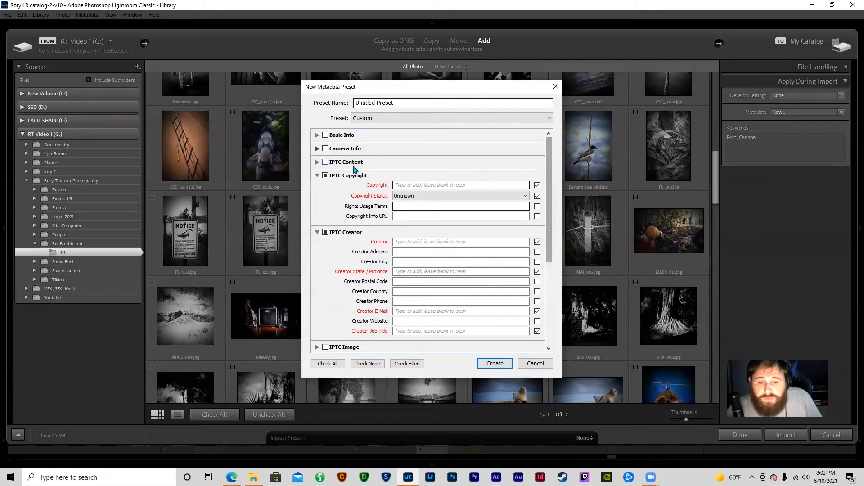
pyautogui.click(526, 197)
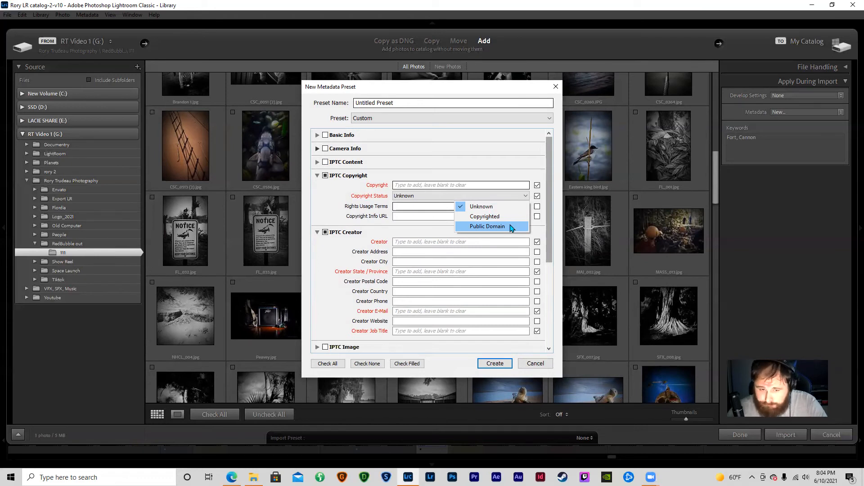
pyautogui.click(452, 164)
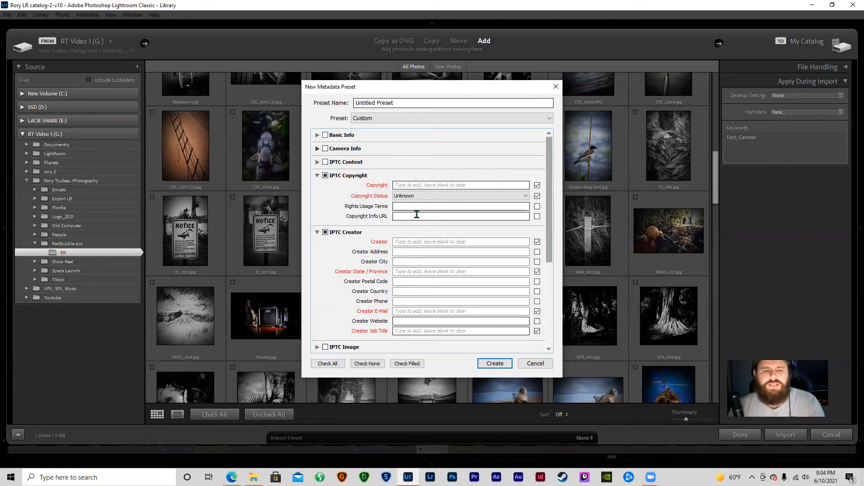
pyautogui.click(317, 175)
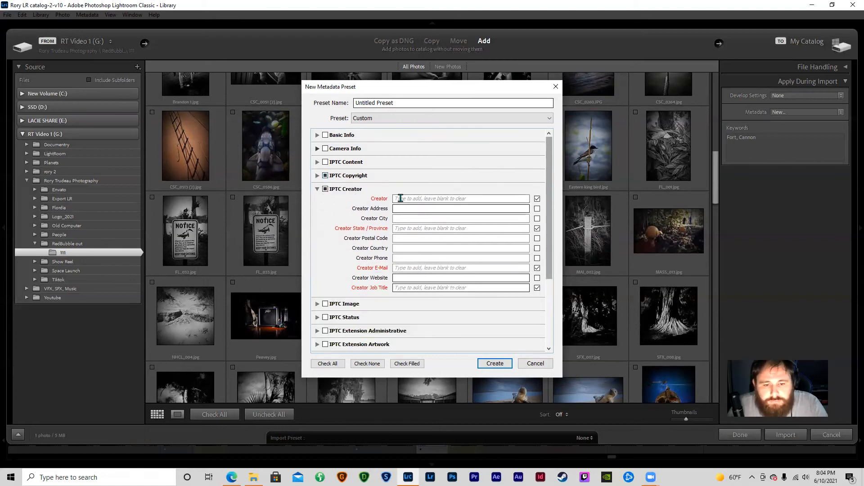
# Review the IPTC Creator and IPTC Image fields, demonstrating Date Created being included and excluded again.
pyautogui.moveTo(551, 206); pyautogui.dragTo(553, 233)
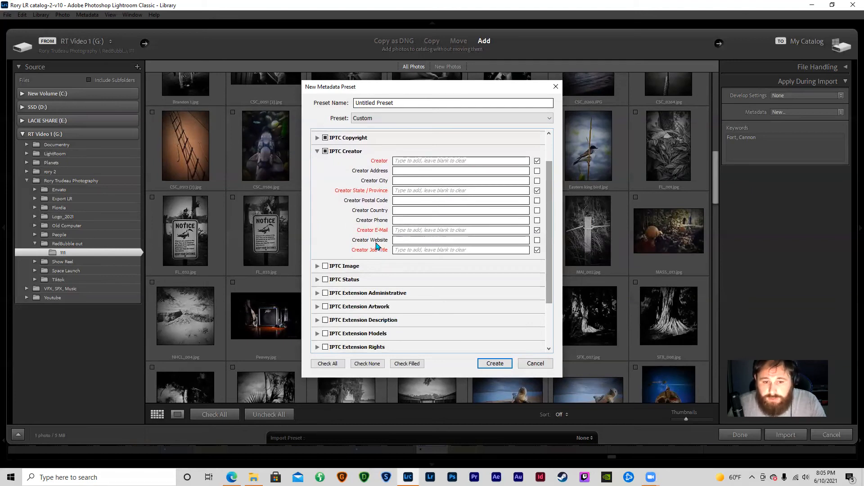
pyautogui.click(317, 152)
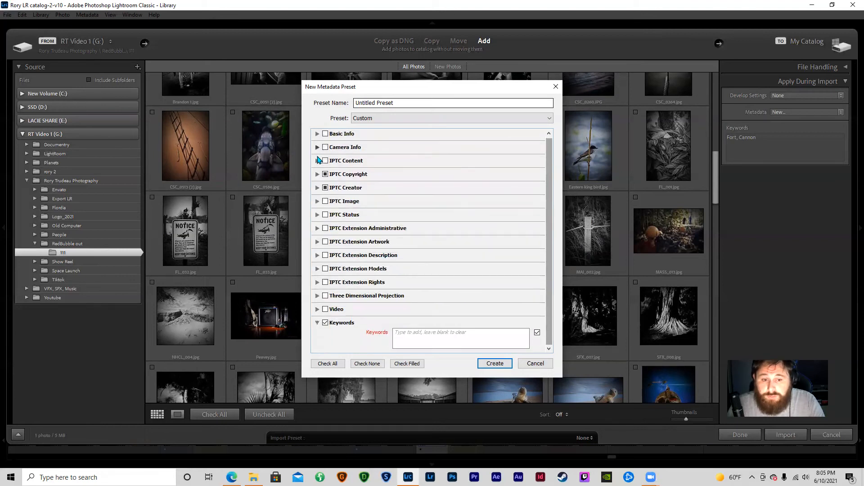
pyautogui.click(317, 201)
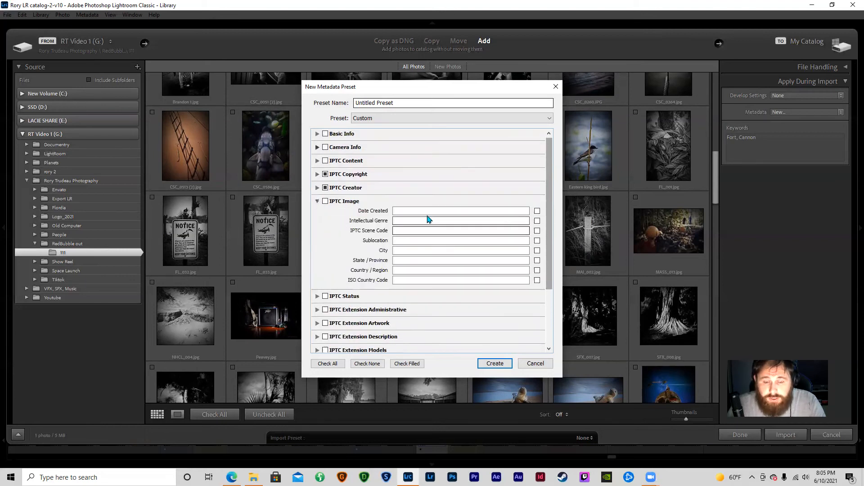
pyautogui.click(537, 211)
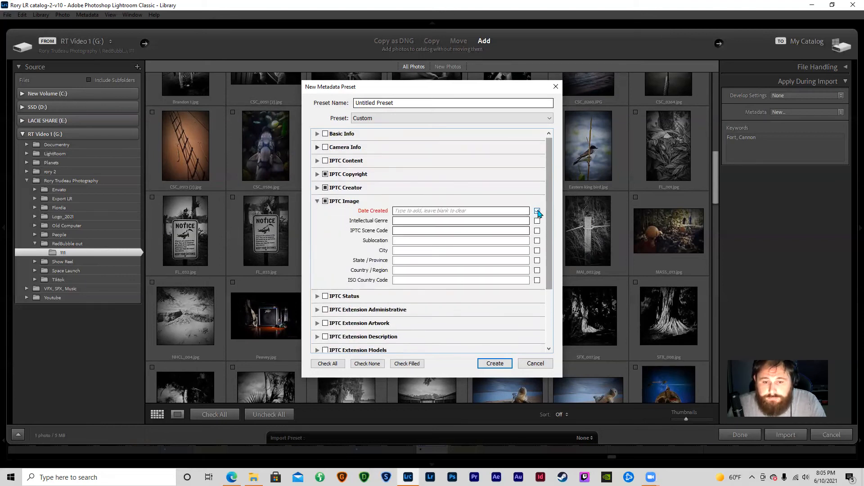
pyautogui.click(537, 211)
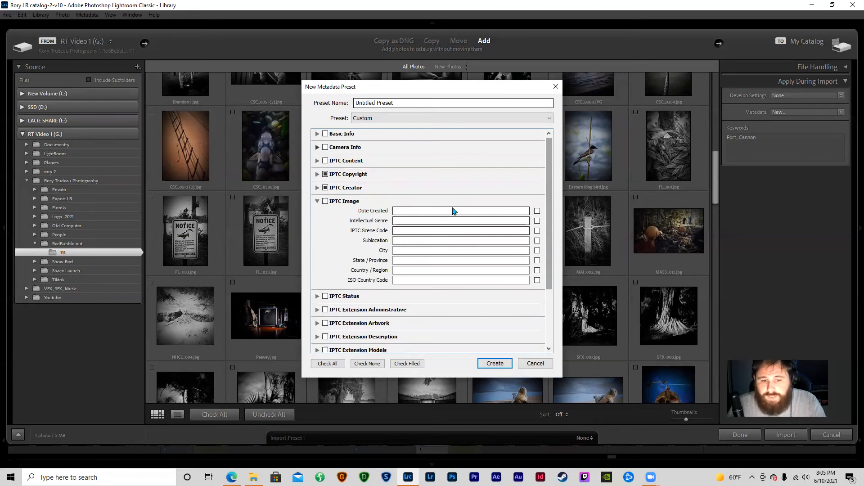
# Collapse the IPTC Image section, review the Video fields of the new metadata preset, and cancel without creating the preset.
pyautogui.click(318, 201)
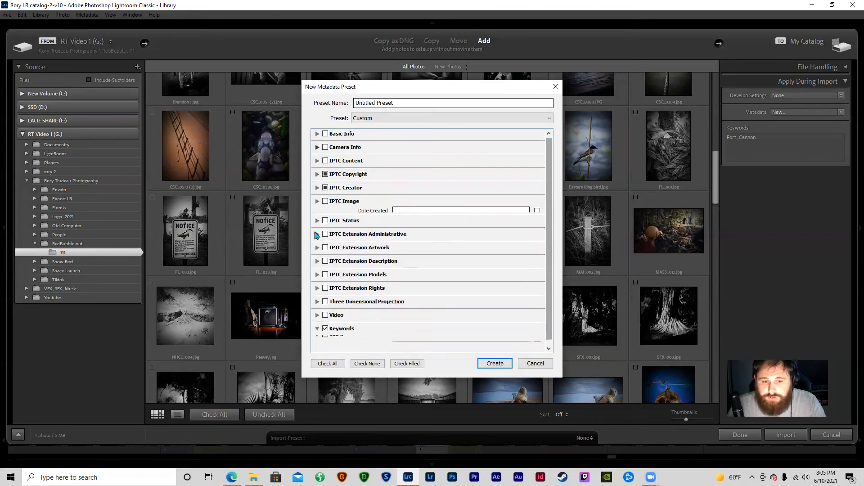
pyautogui.click(318, 229)
pyautogui.click(318, 229)
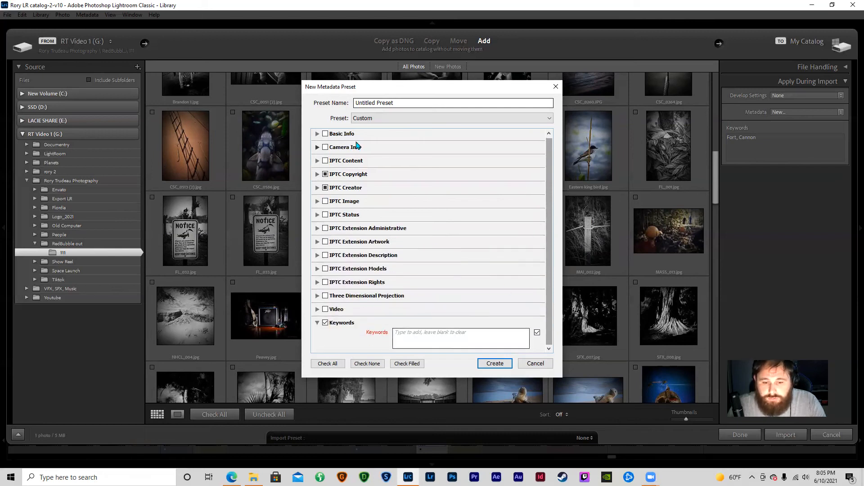
pyautogui.click(318, 310)
pyautogui.scroll(-3, 547, 225)
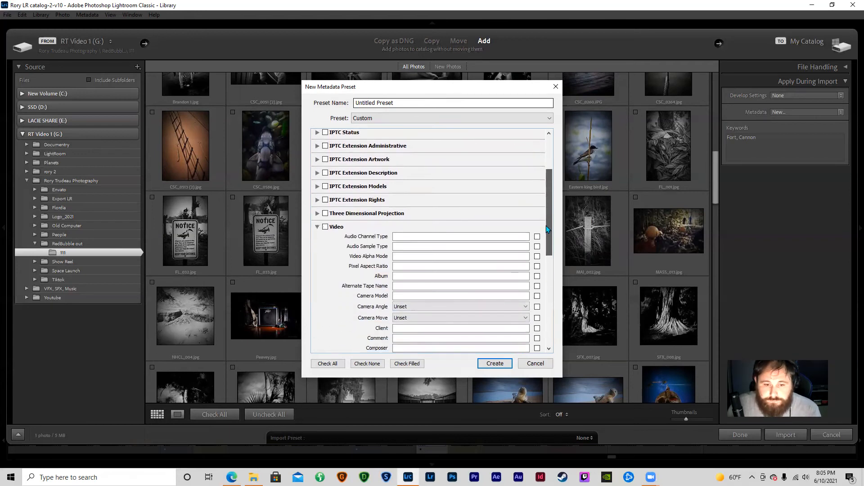
pyautogui.moveTo(543, 241); pyautogui.dragTo(545, 258)
pyautogui.scroll(-1, 544, 263)
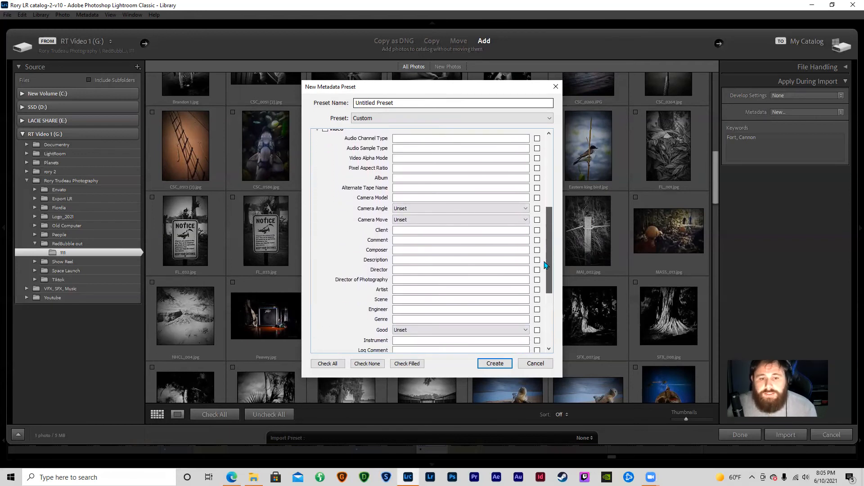
pyautogui.scroll(1, 544, 261)
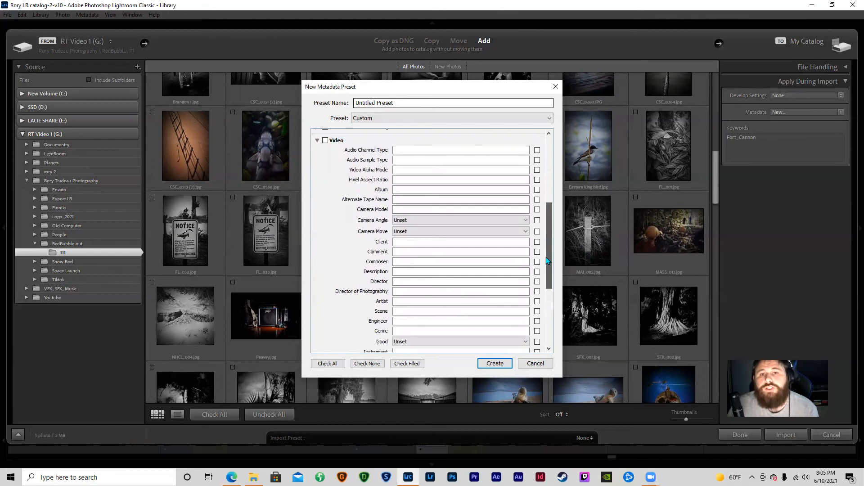
pyautogui.moveTo(546, 258); pyautogui.dragTo(548, 299)
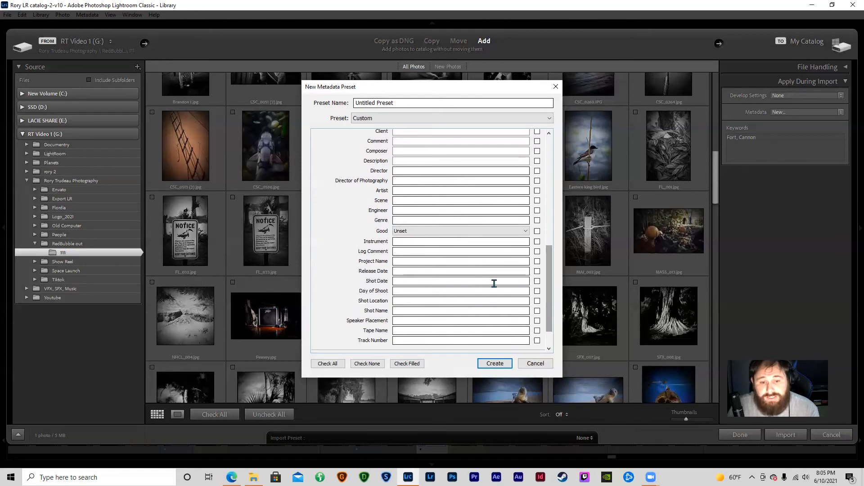
pyautogui.moveTo(550, 291); pyautogui.dragTo(553, 243)
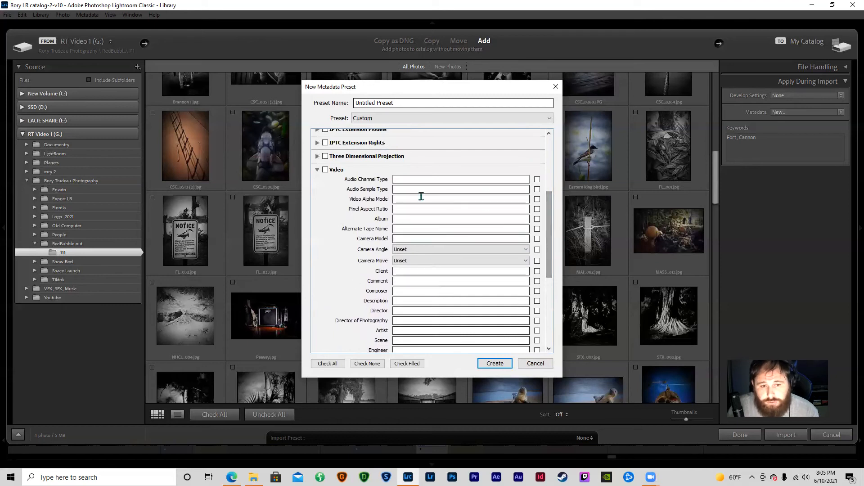
pyautogui.click(318, 170)
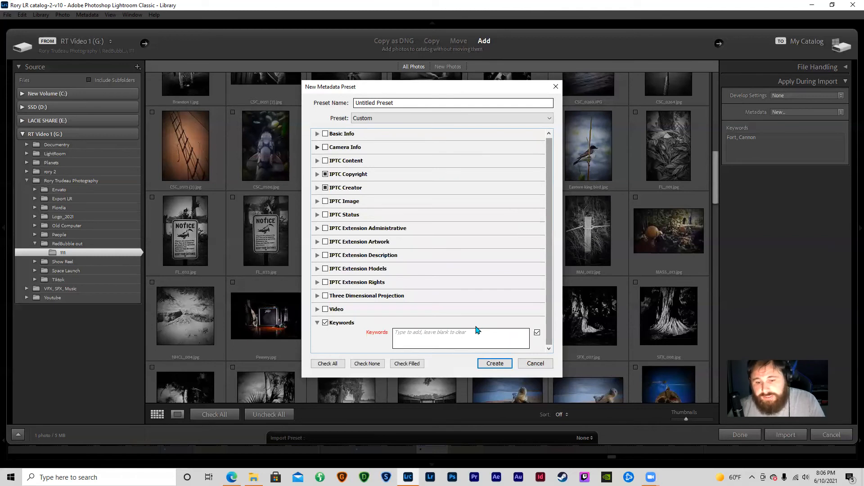
pyautogui.click(536, 364)
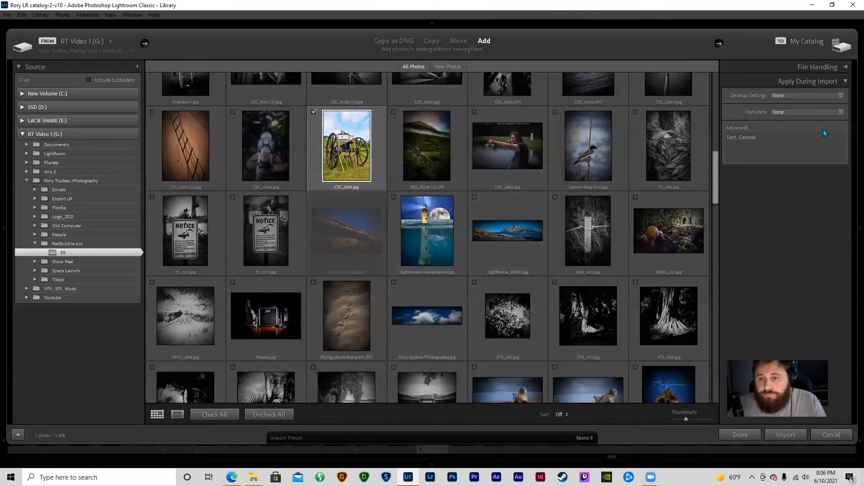
# Apply the photographer's saved metadata preset and import the checked cannon photo into the catalog.
pyautogui.click(823, 112)
pyautogui.click(818, 149)
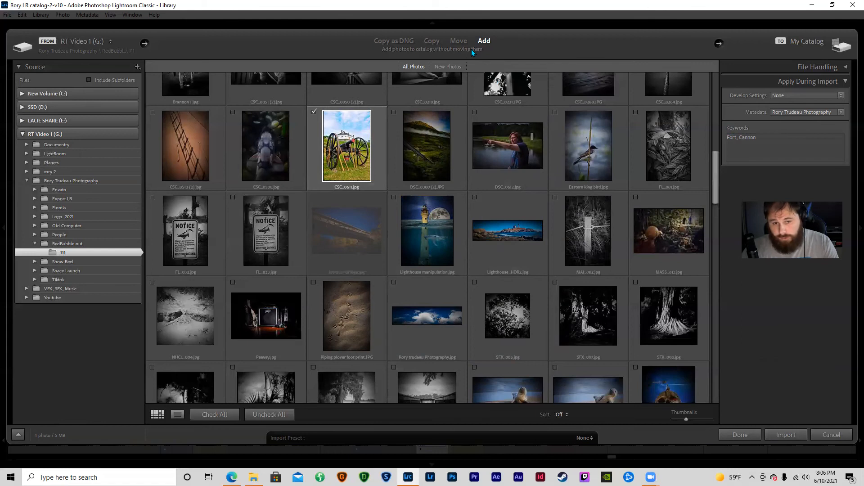
pyautogui.moveTo(379, 224)
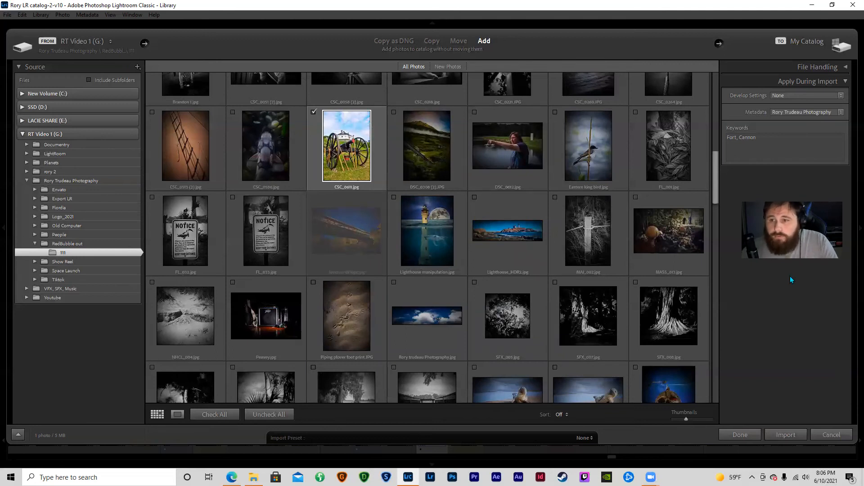
pyautogui.click(788, 433)
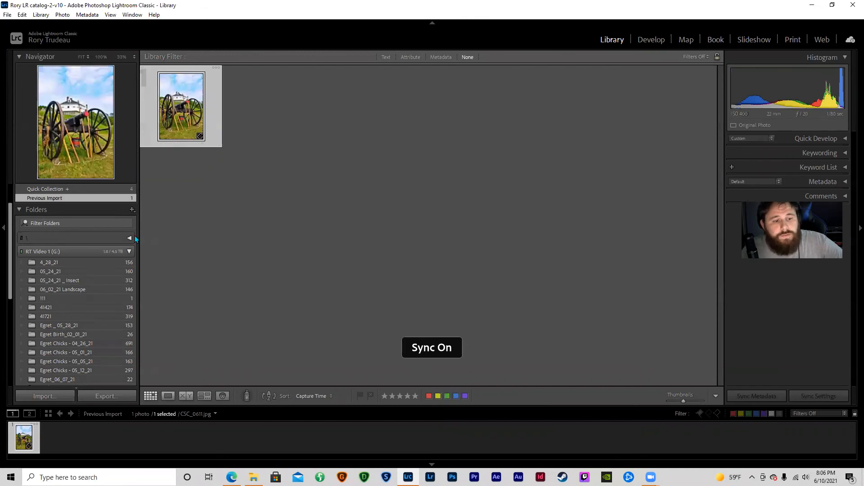
# Inspect the imported cannon photo CSC_0611.jpg enlarged, zooming into the cannon and back to the fitted view.
pyautogui.scroll(-1, 73, 215)
pyautogui.scroll(2, 67, 225)
pyautogui.scroll(1, 72, 253)
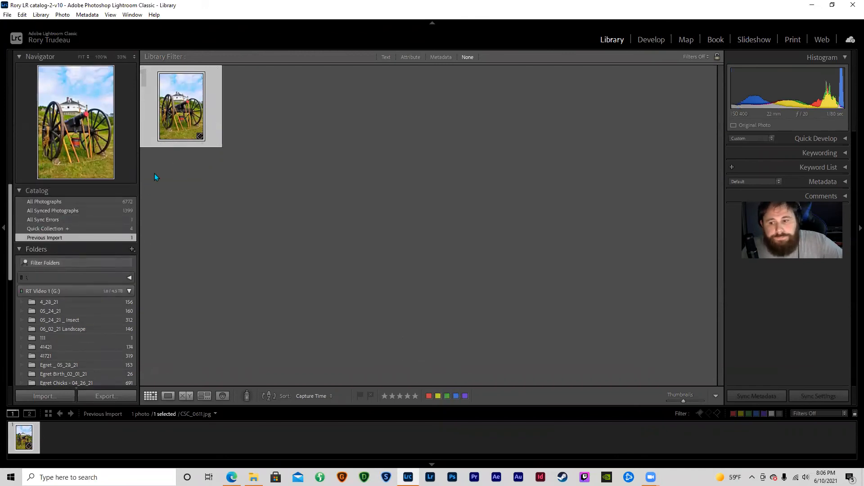
pyautogui.doubleClick(178, 85)
pyautogui.click(380, 176)
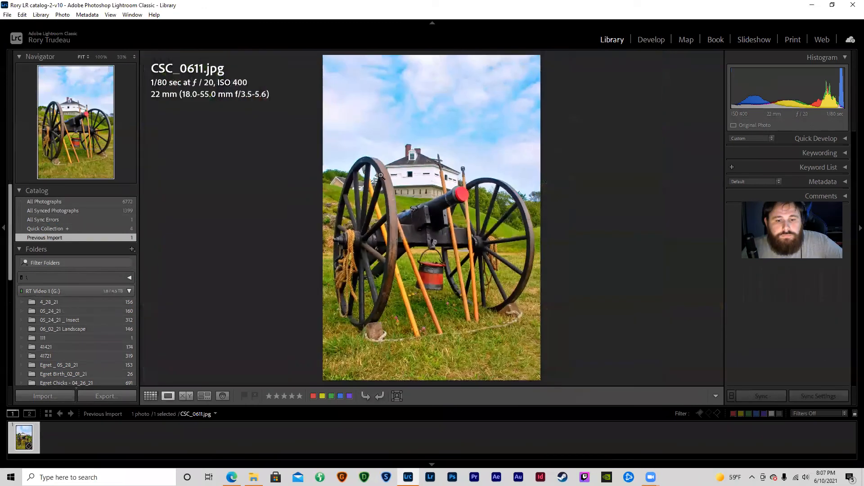
pyautogui.click(425, 207)
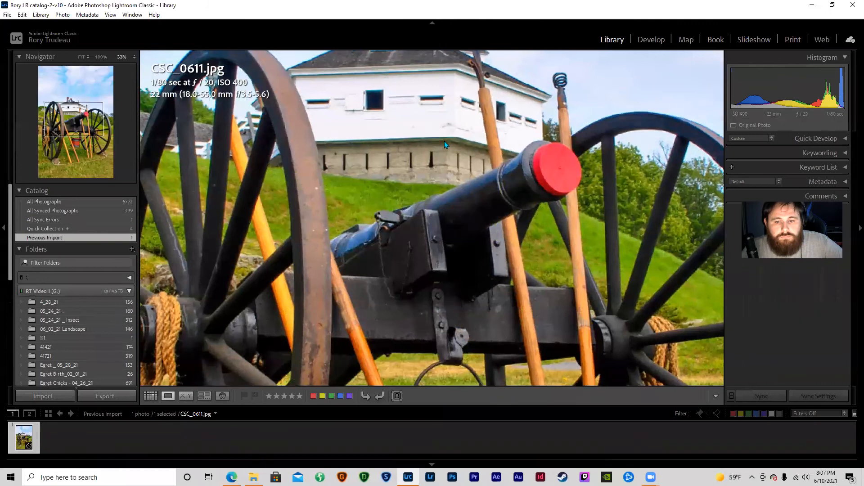
pyautogui.click(444, 142)
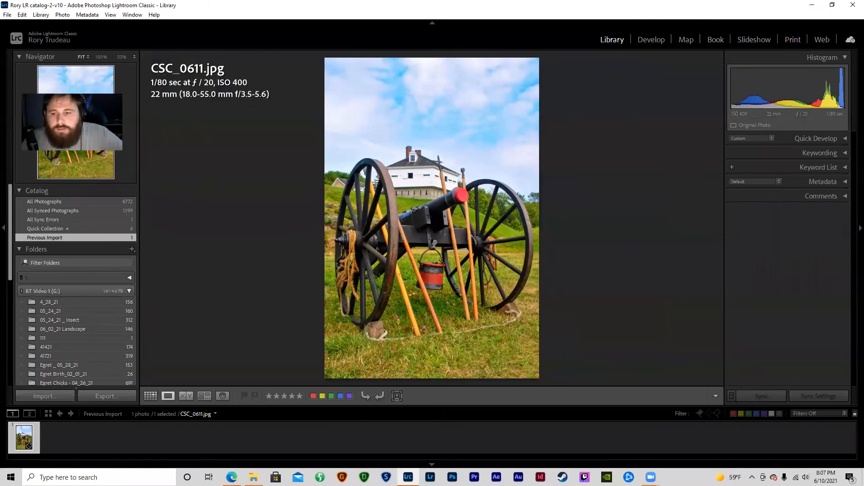
# Open the cannon photo in the Develop module, try Auto tone, and revert to the Import history state.
pyautogui.click(648, 41)
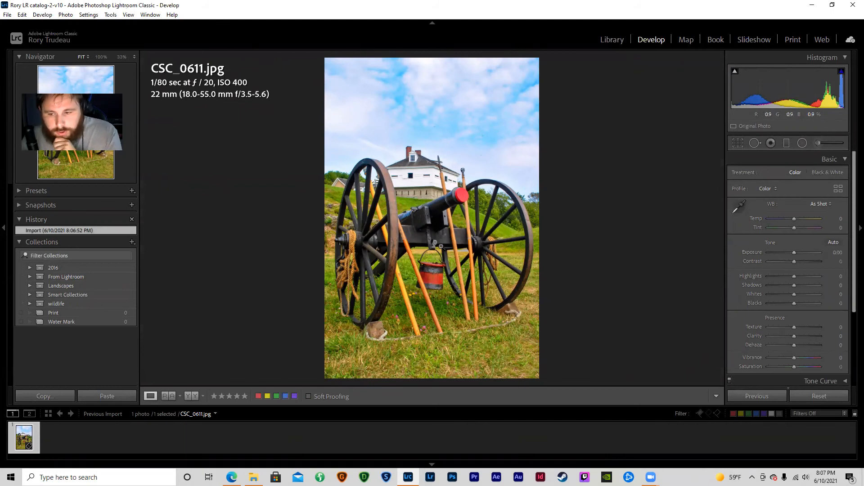
pyautogui.click(832, 243)
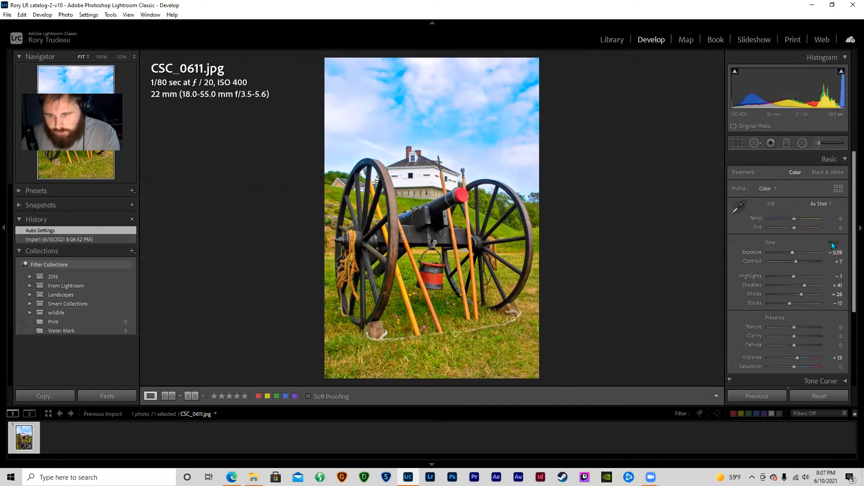
pyautogui.click(88, 240)
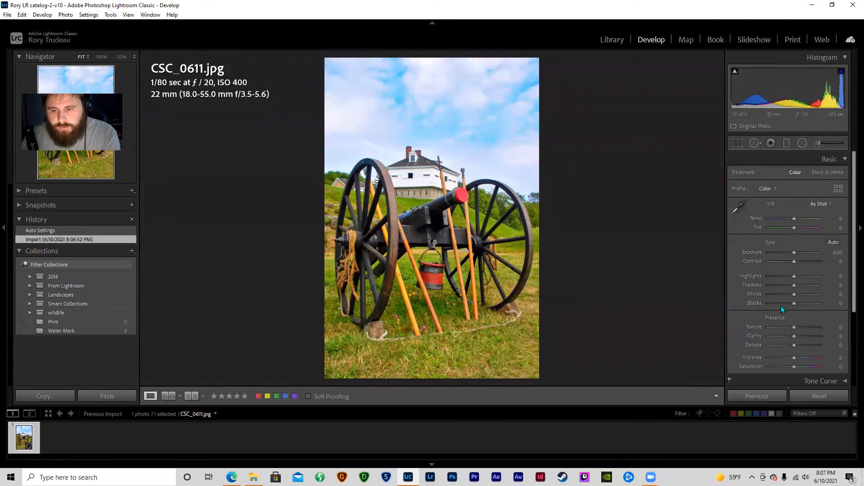
# Manually adjust the tone of the cannon photo with the Blacks, Whites, Shadows and Highlights settings.
pyautogui.moveTo(785, 303); pyautogui.dragTo(784, 302)
pyautogui.moveTo(793, 295); pyautogui.dragTo(779, 294)
pyautogui.moveTo(793, 286)
pyautogui.mouseDown()
pyautogui.moveTo(808, 285)
pyautogui.moveTo(801, 276)
pyautogui.mouseUp()
pyautogui.doubleClick(800, 276)
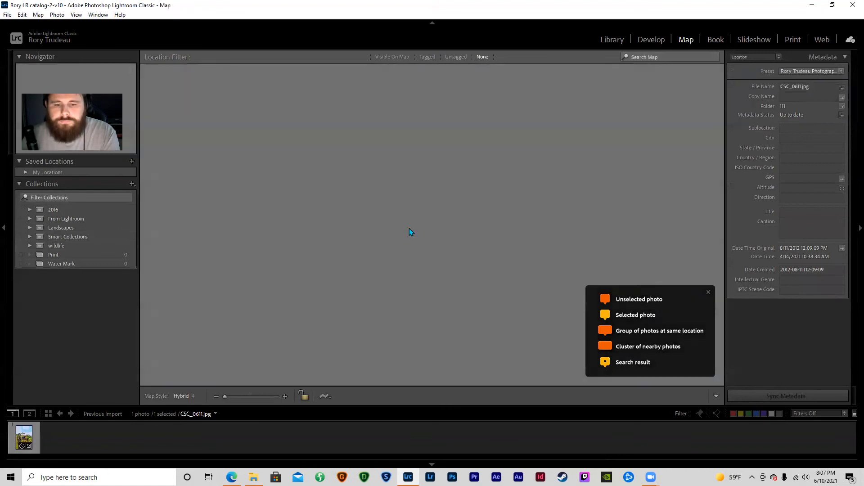
# Locate Fort McClary State Historic Site in Kittery, Maine, on the world map of the Map module.
pyautogui.click(409, 228)
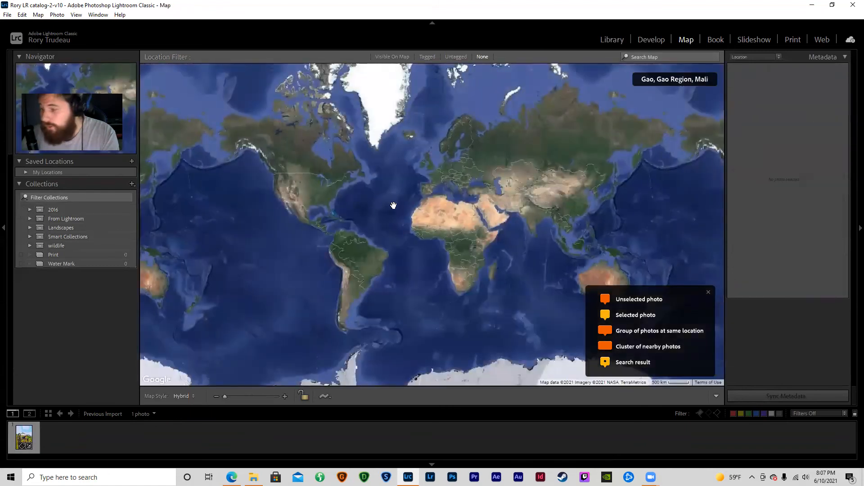
pyautogui.scroll(4, 334, 193)
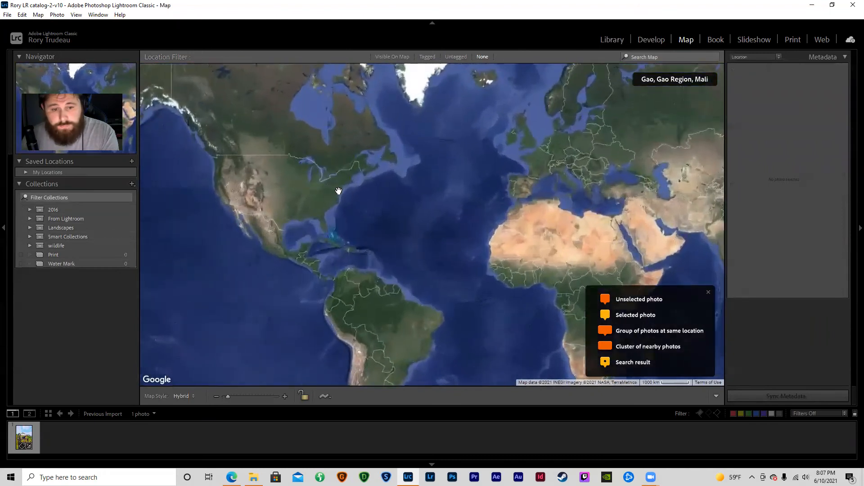
pyautogui.scroll(4, 362, 165)
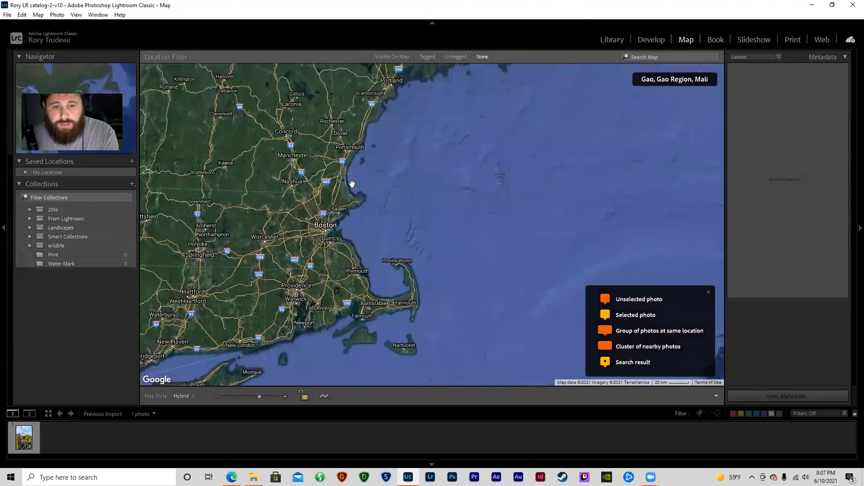
pyautogui.moveTo(346, 176); pyautogui.dragTo(361, 252)
pyautogui.scroll(2, 349, 202)
pyautogui.scroll(1, 385, 173)
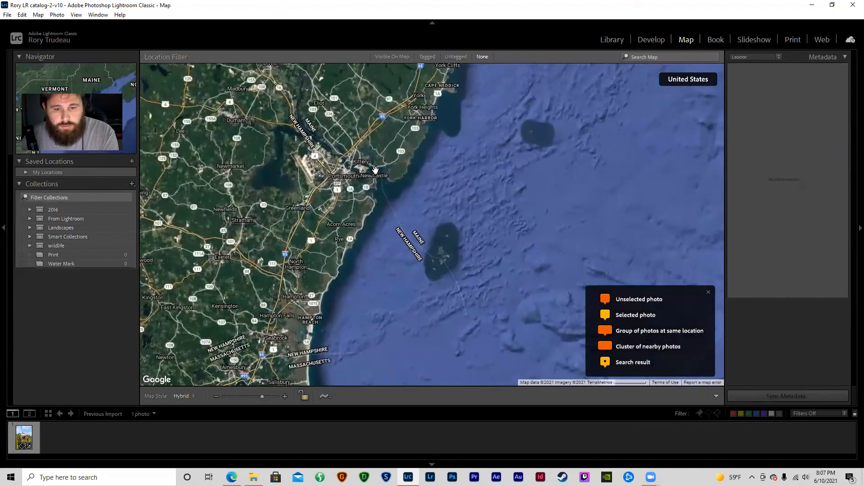
pyautogui.scroll(1, 378, 173)
pyautogui.scroll(2, 375, 170)
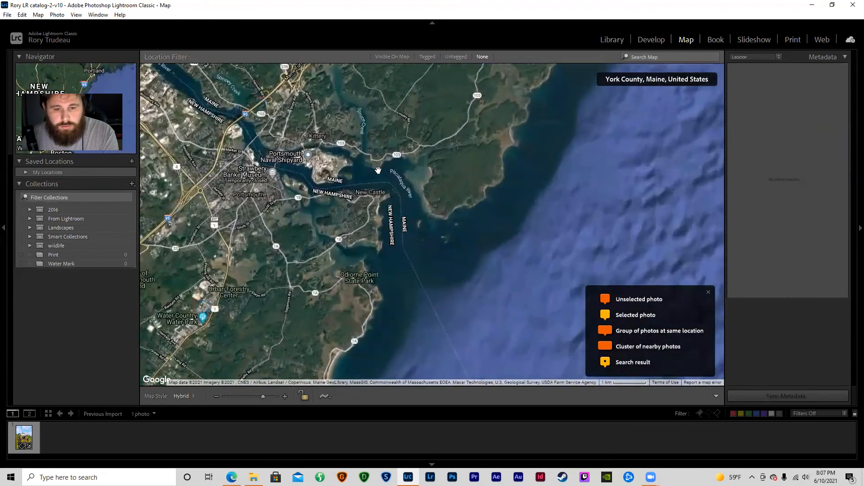
pyautogui.moveTo(378, 169); pyautogui.dragTo(397, 195)
pyautogui.scroll(1, 398, 170)
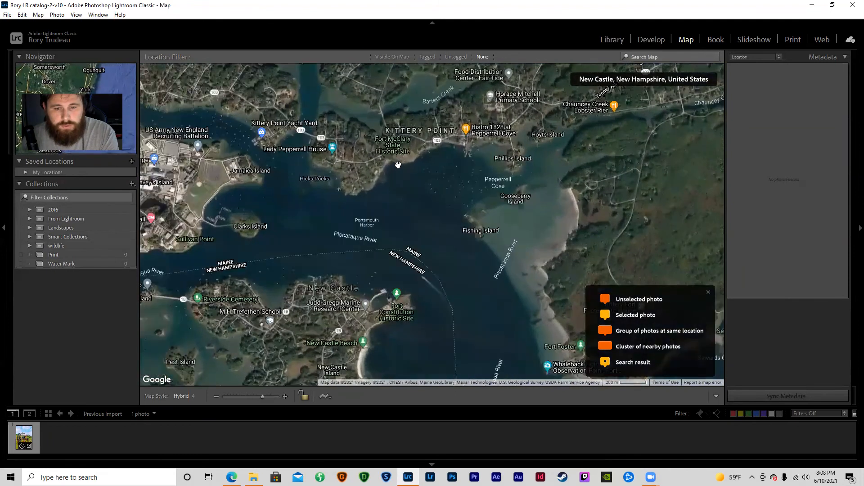
pyautogui.scroll(1, 397, 153)
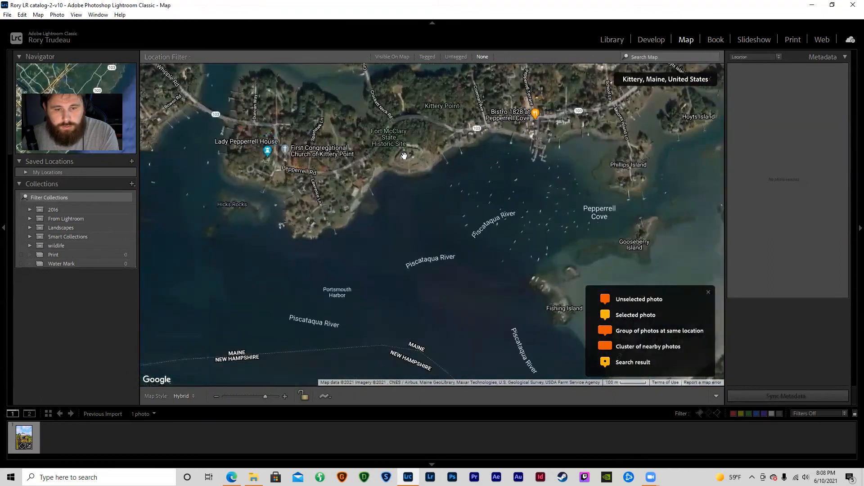
pyautogui.scroll(1, 404, 155)
pyautogui.moveTo(404, 156); pyautogui.dragTo(398, 180)
pyautogui.scroll(1, 410, 176)
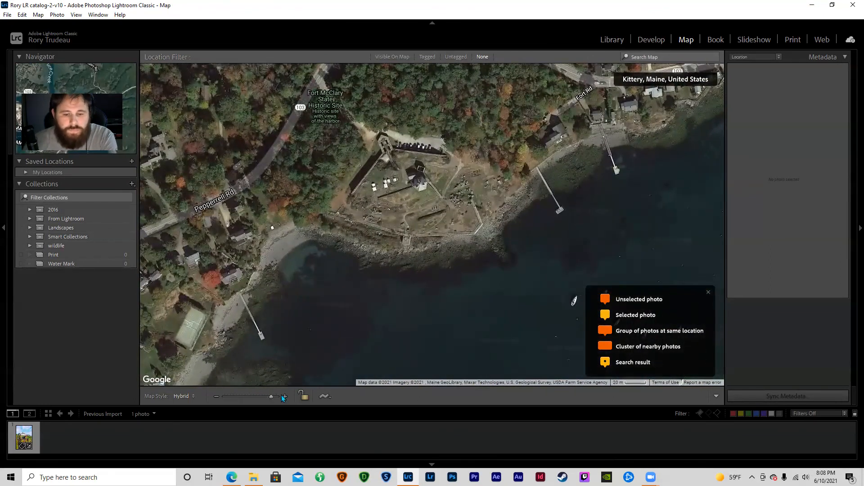
# Try to place the cannon photo on the map at the fort, and close the map's marker legend.
pyautogui.click(22, 436)
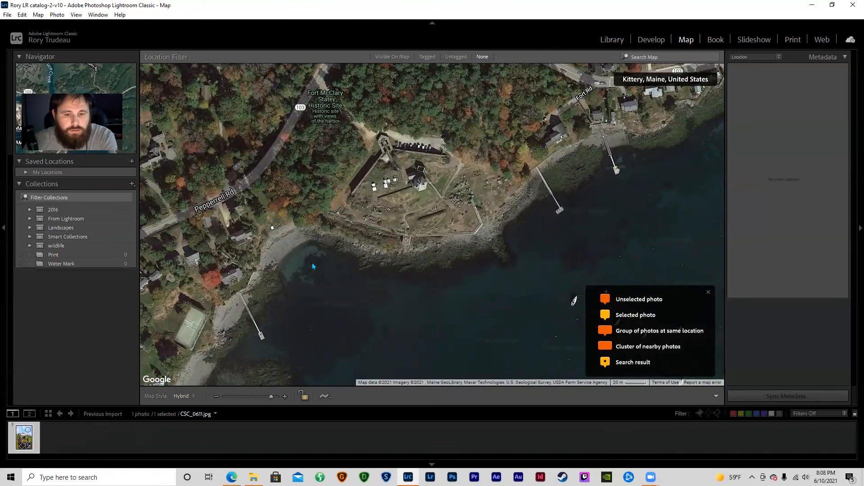
pyautogui.hotkey('ctrl', 'd')
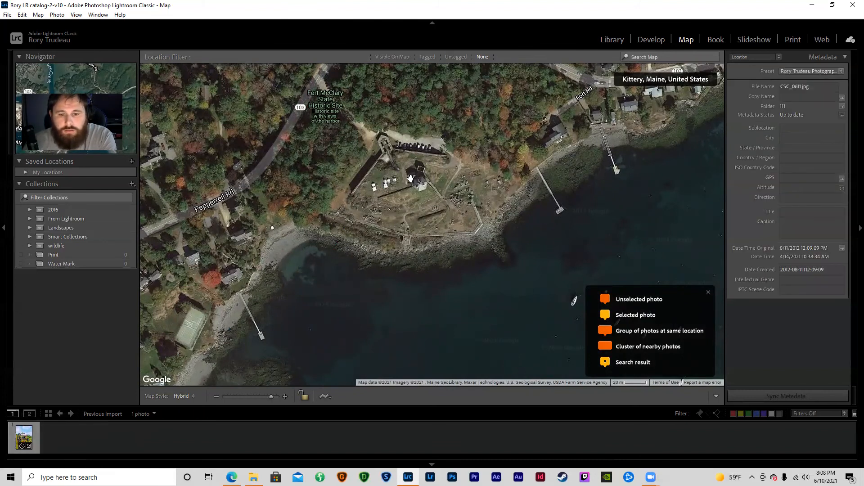
pyautogui.moveTo(410, 178); pyautogui.dragTo(412, 207)
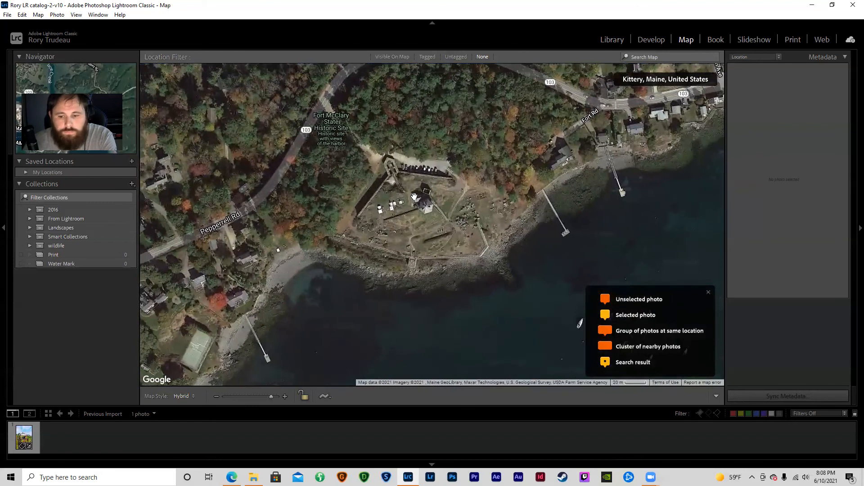
pyautogui.click(708, 293)
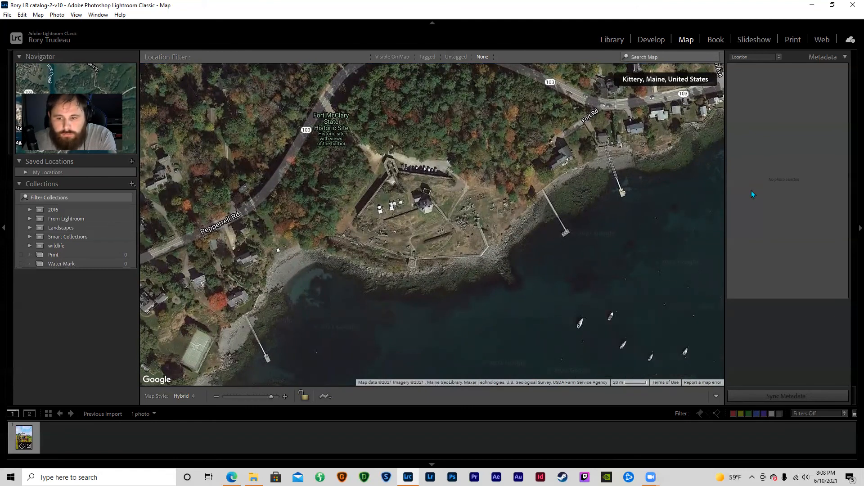
# Try the Visible On Map location filter, reset it to None, and geotag the cannon photo beside Fort McClary's main building.
pyautogui.click(27, 437)
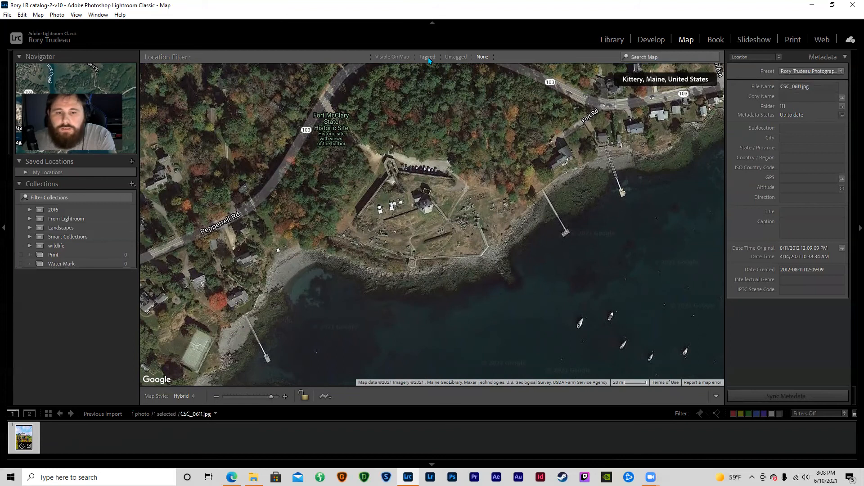
pyautogui.click(393, 57)
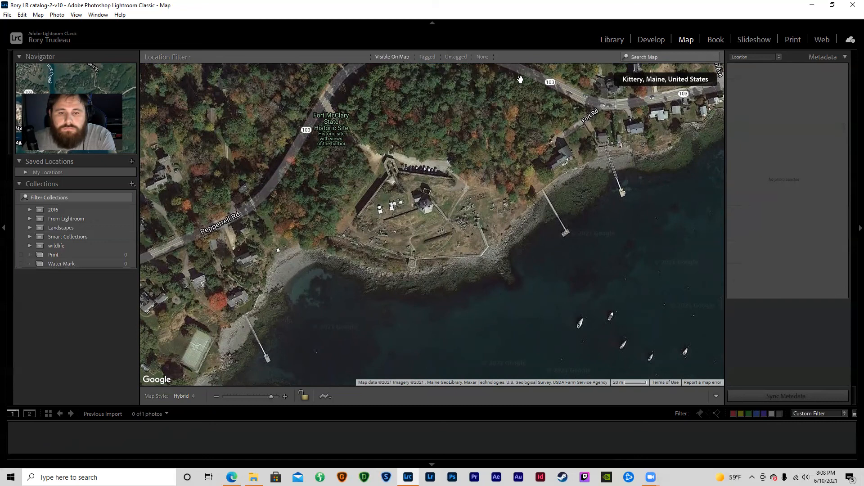
pyautogui.click(482, 57)
pyautogui.moveTo(225, 345)
pyautogui.moveTo(225, 345); pyautogui.dragTo(411, 201)
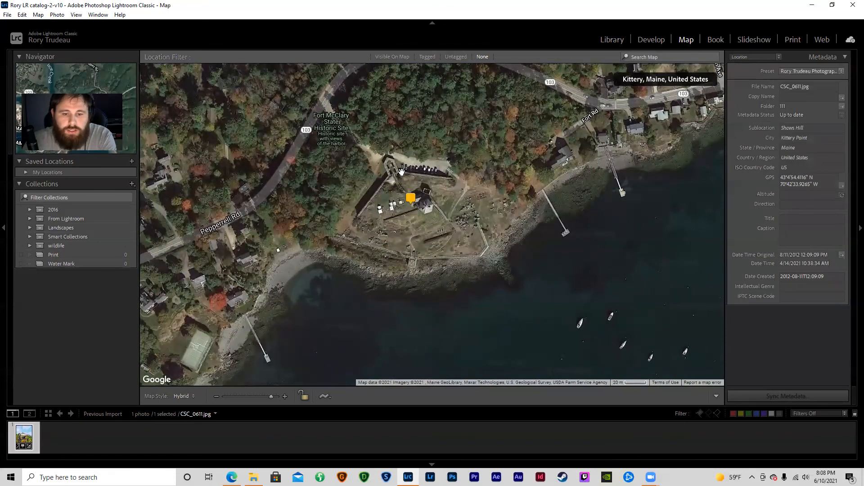
# Examine the cannon photo's marker against the wider United States map, and open the photo preview from the marker.
pyautogui.scroll(-5, 420, 219)
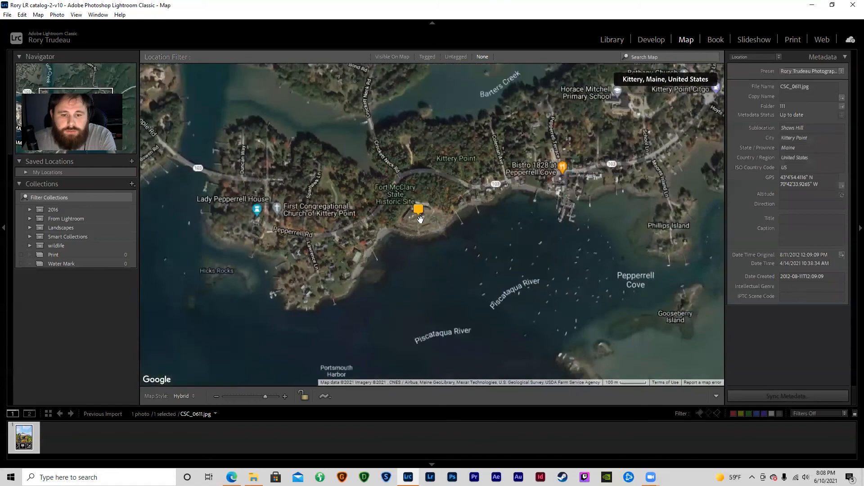
pyautogui.scroll(-3, 420, 219)
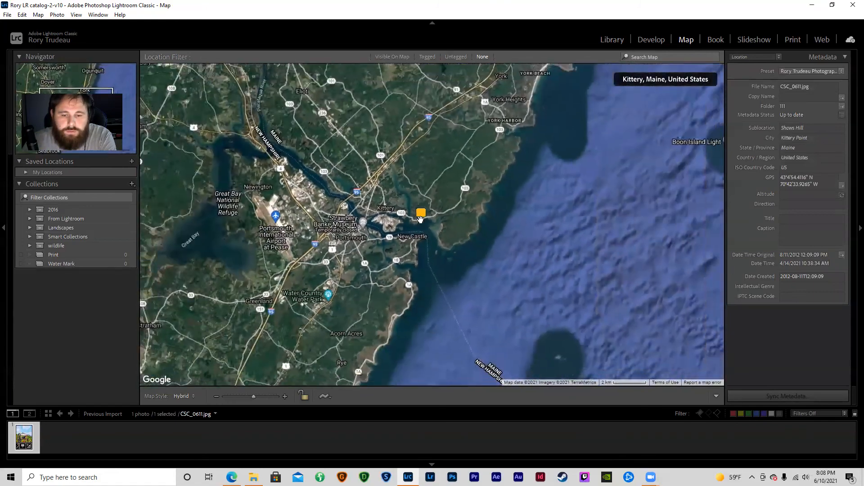
pyautogui.scroll(1, 420, 220)
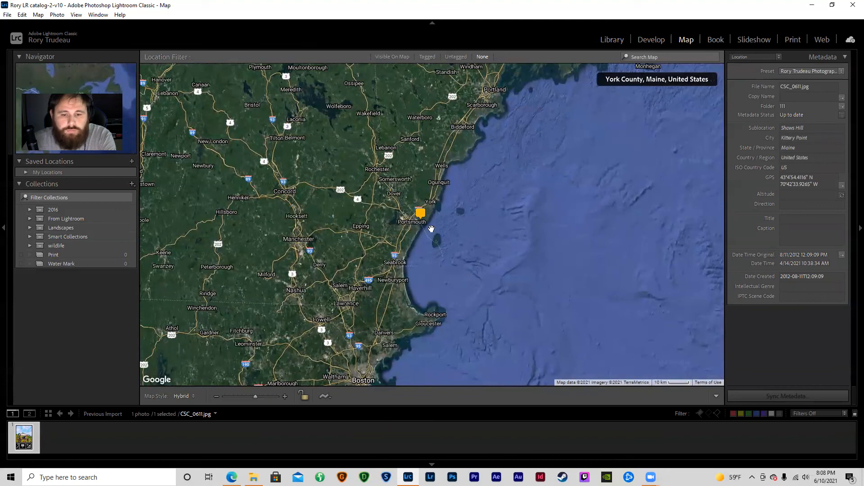
pyautogui.scroll(-2, 450, 243)
pyautogui.moveTo(492, 297); pyautogui.dragTo(540, 198)
pyautogui.scroll(-2, 543, 216)
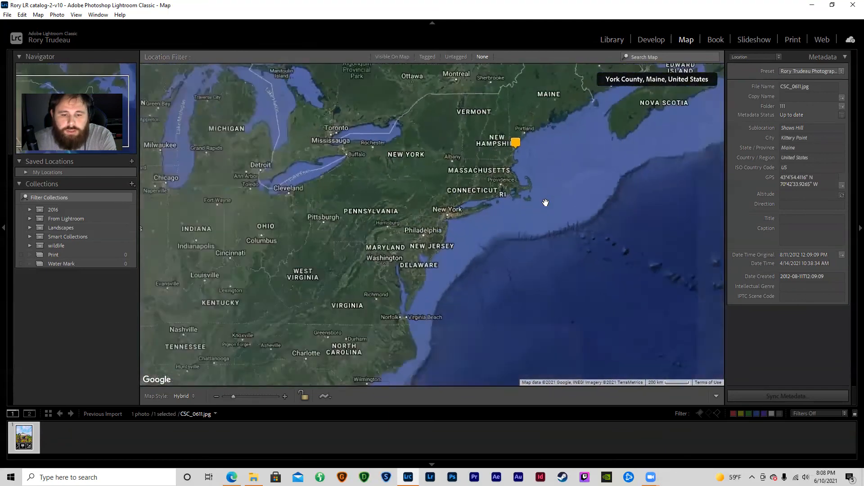
pyautogui.moveTo(509, 284); pyautogui.dragTo(450, 232)
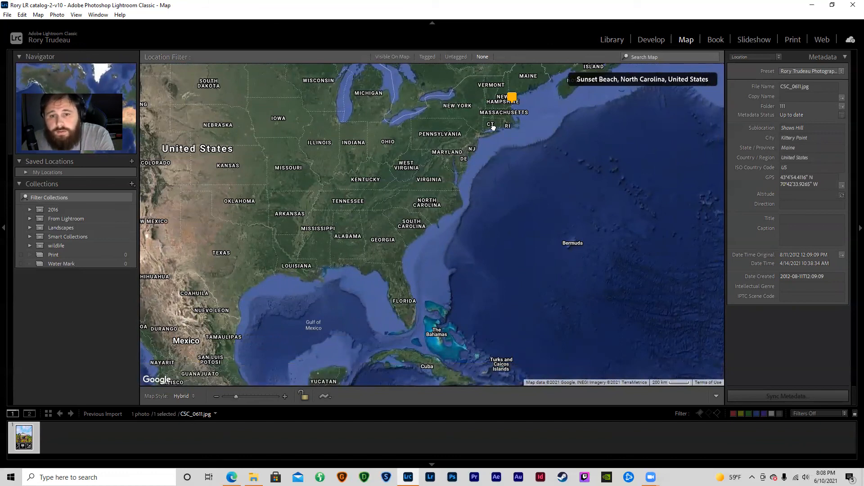
pyautogui.moveTo(500, 114); pyautogui.dragTo(471, 158)
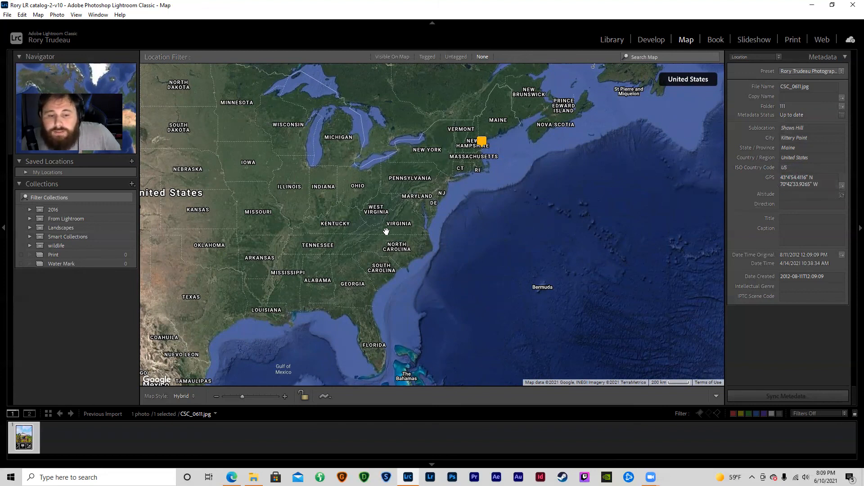
pyautogui.scroll(-1, 396, 261)
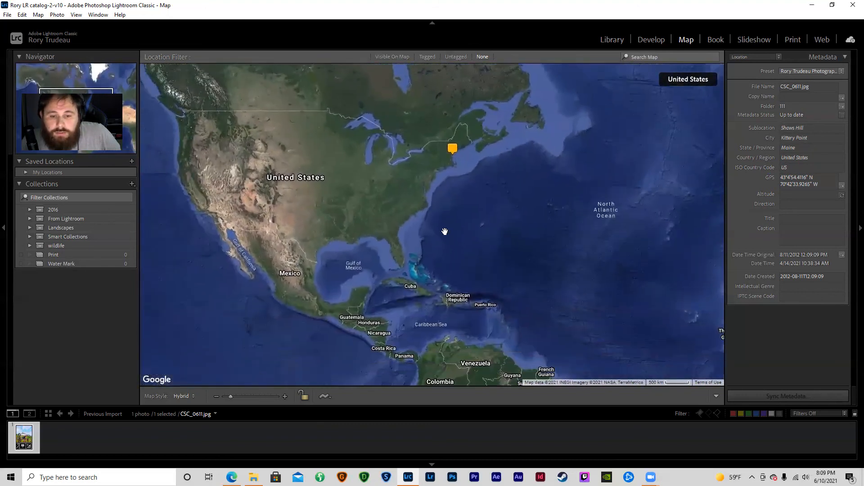
pyautogui.moveTo(454, 151)
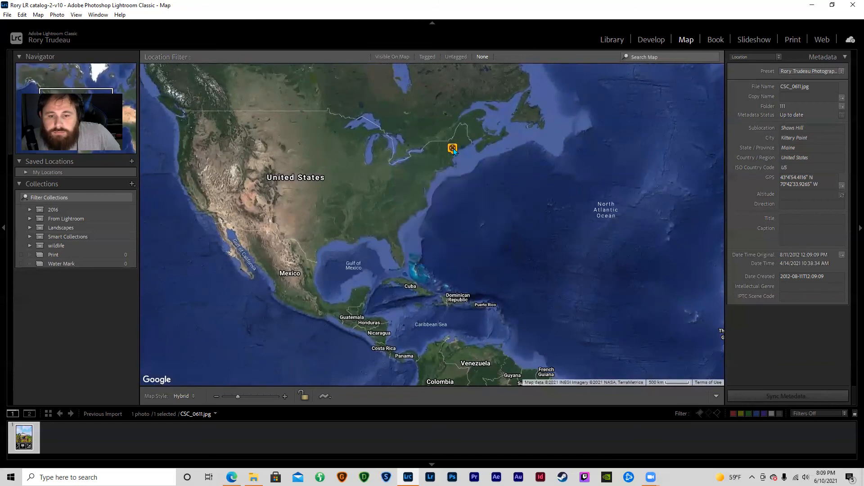
pyautogui.scroll(3, 453, 152)
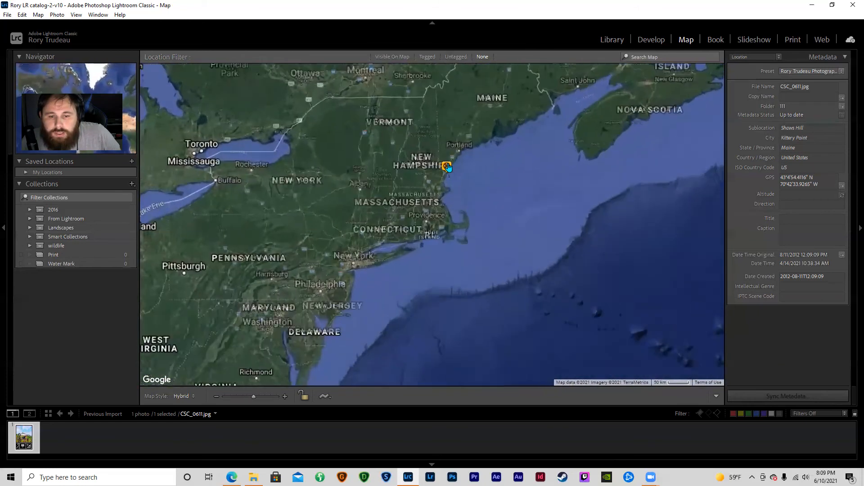
pyautogui.click(446, 174)
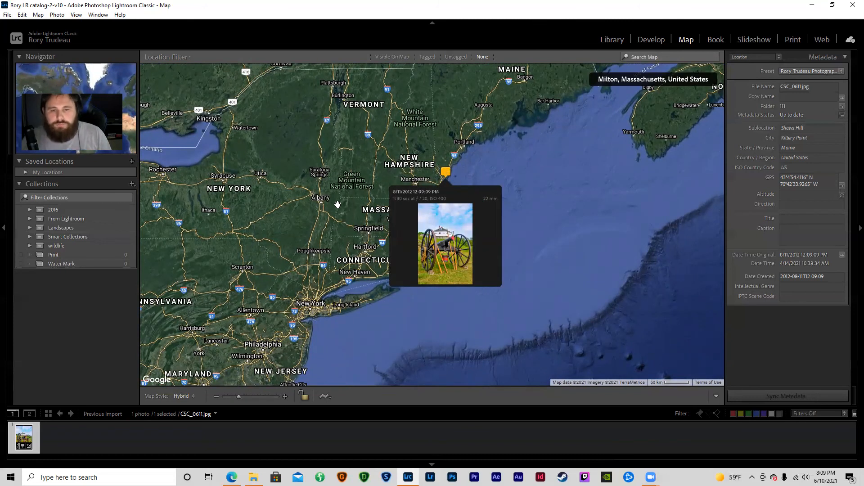
# Remove the folder 111 with its cannon photo from the catalog in the Library module, keeping the files on disk.
pyautogui.click(603, 43)
pyautogui.click(84, 239)
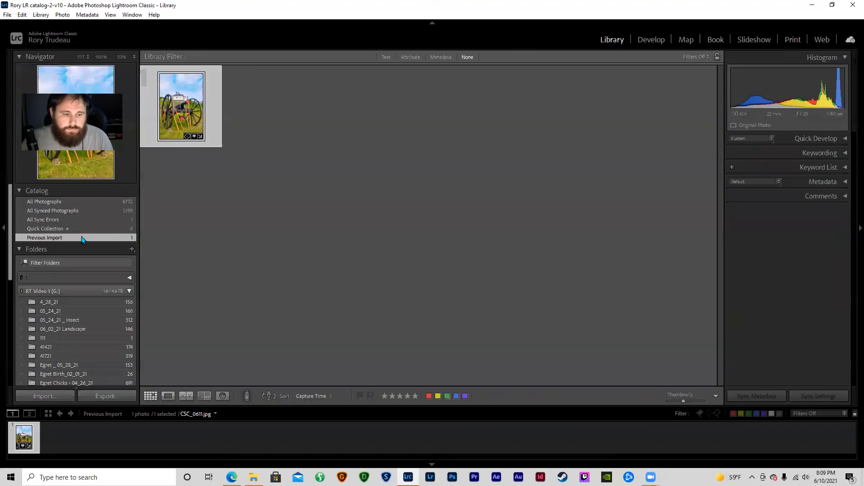
pyautogui.scroll(-5, 102, 318)
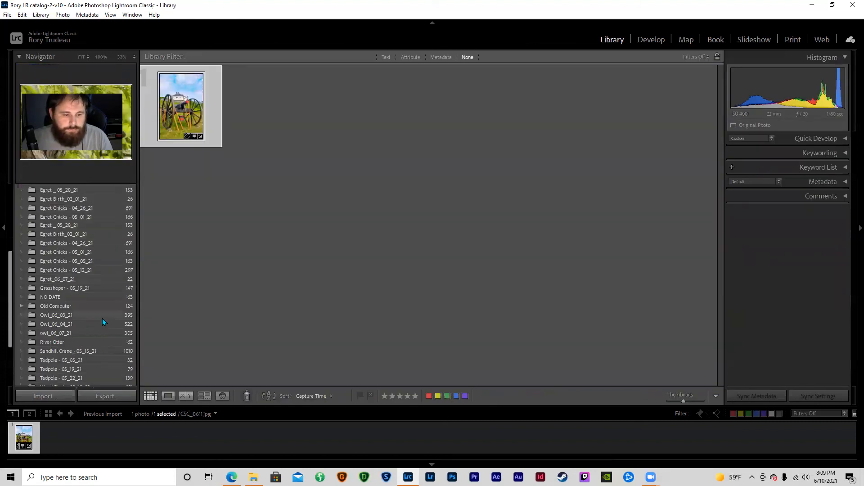
pyautogui.scroll(2, 102, 318)
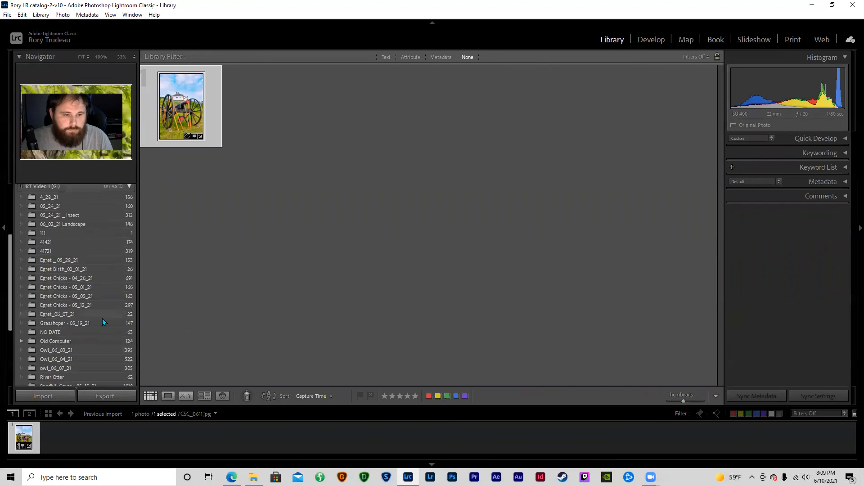
pyautogui.click(98, 233)
pyautogui.rightClick(98, 233)
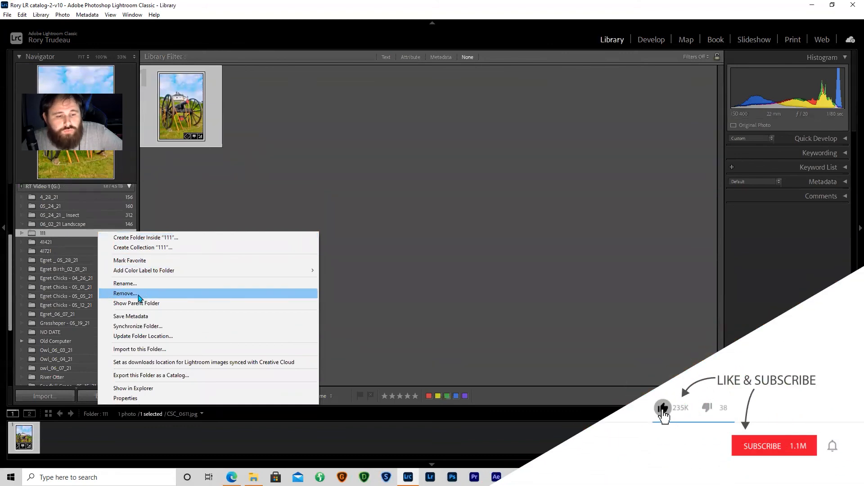
pyautogui.click(139, 295)
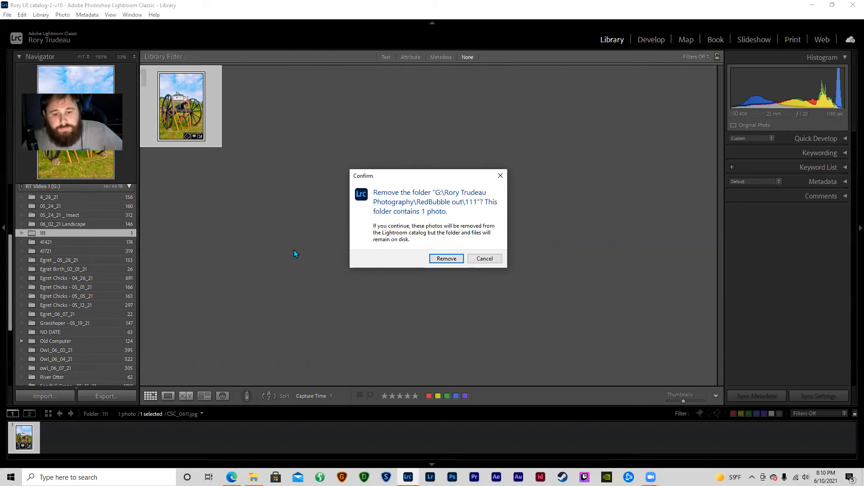
pyautogui.click(435, 259)
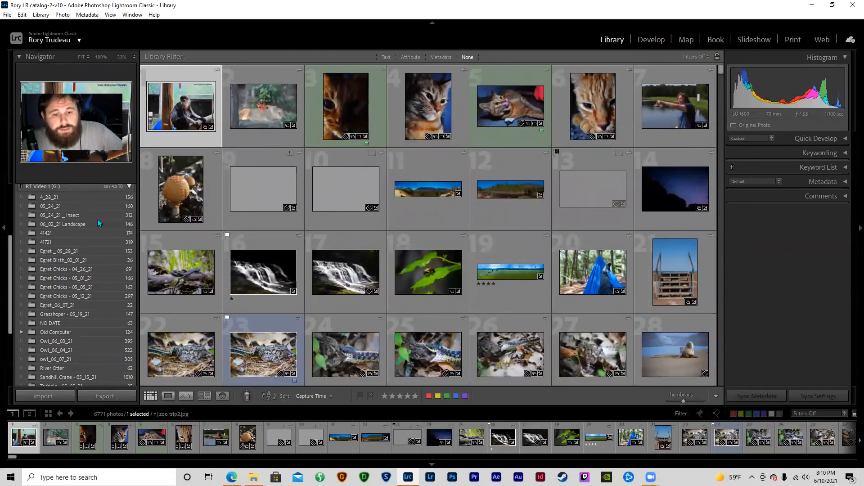
# Browse the catalog's remaining photos in the Library grid and display the folder Owl_06_03_21.
pyautogui.scroll(-8, 364, 280)
pyautogui.scroll(2, 363, 280)
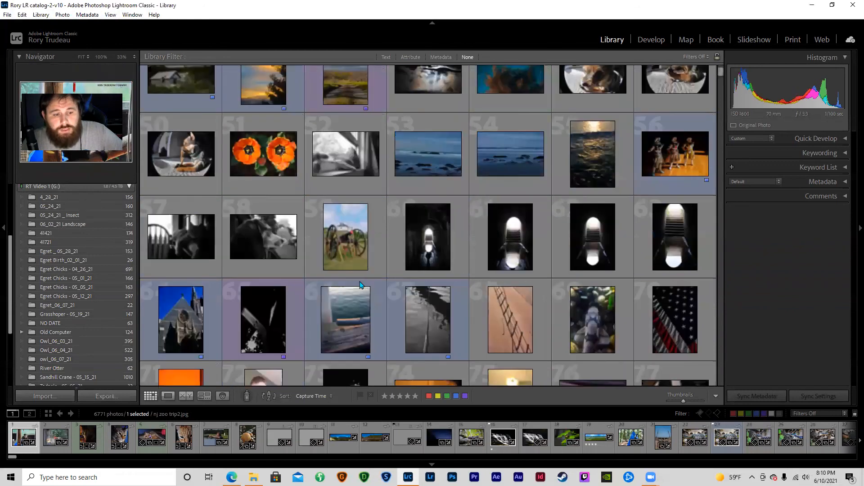
pyautogui.click(79, 341)
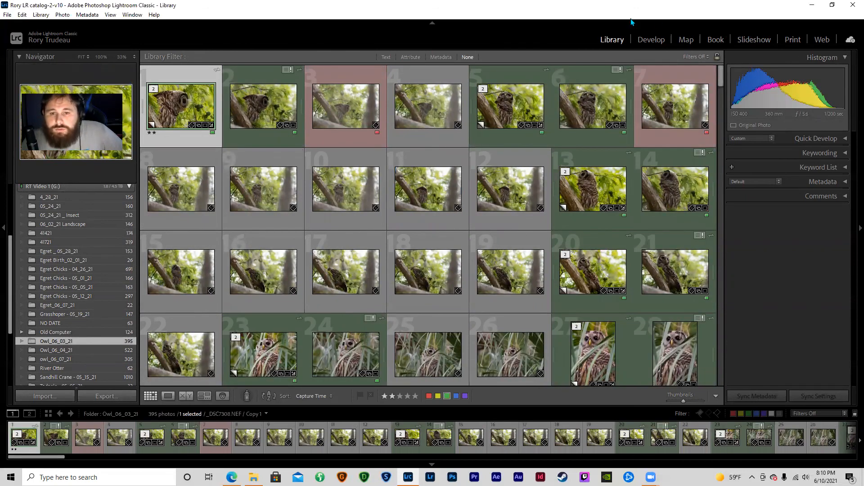
# Quit Lightroom Classic, reviewing the catalog backup frequency options and skipping the backup this time.
pyautogui.click(852, 10)
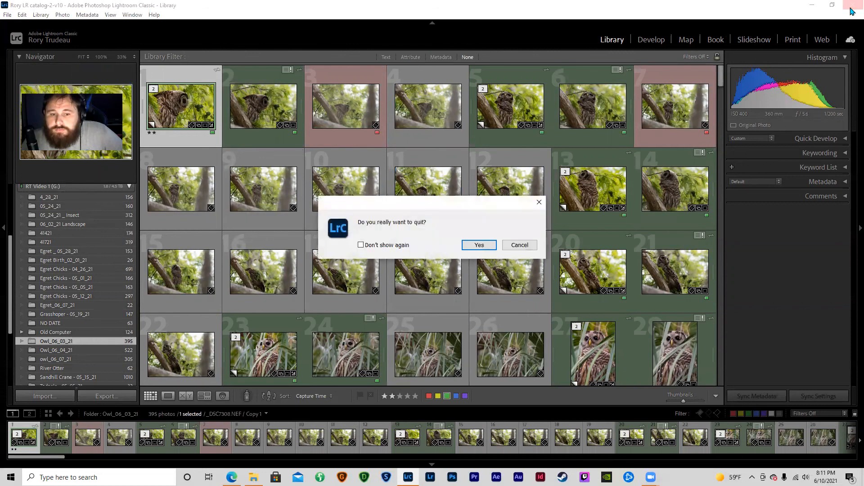
pyautogui.click(481, 244)
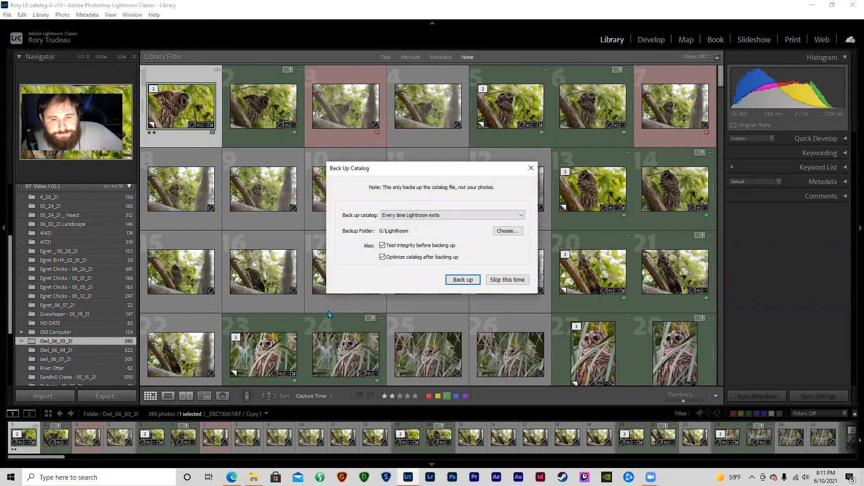
pyautogui.click(522, 215)
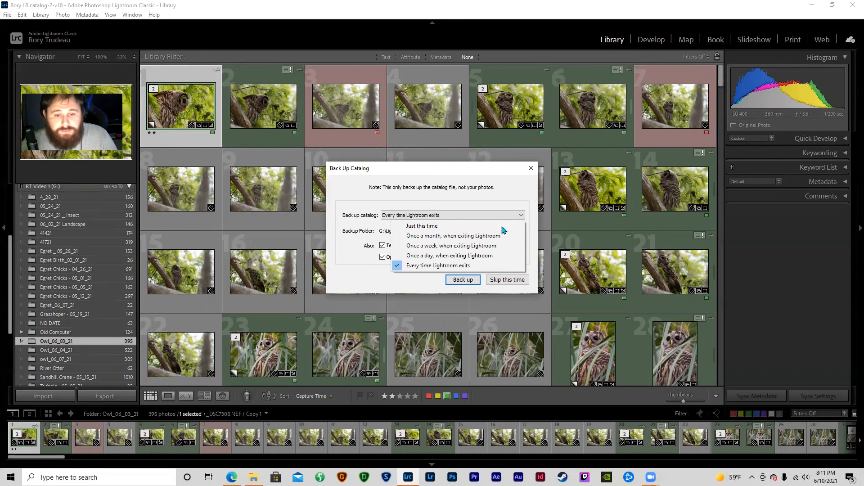
pyautogui.click(486, 200)
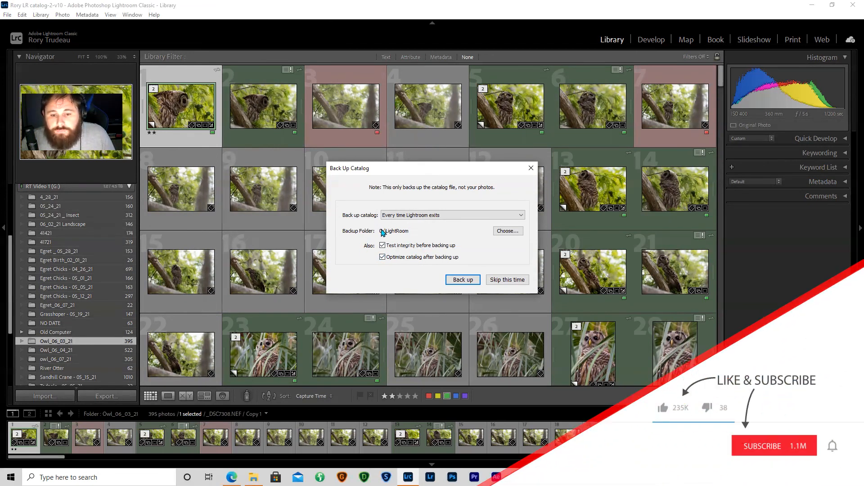
pyautogui.click(508, 280)
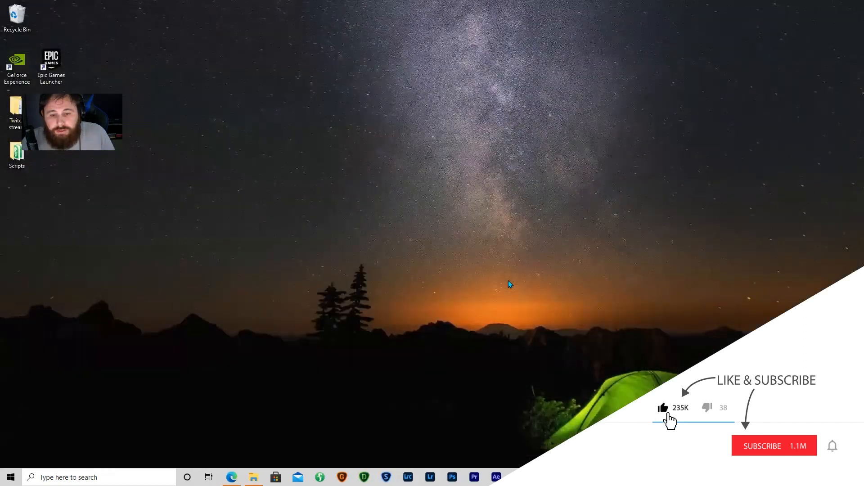